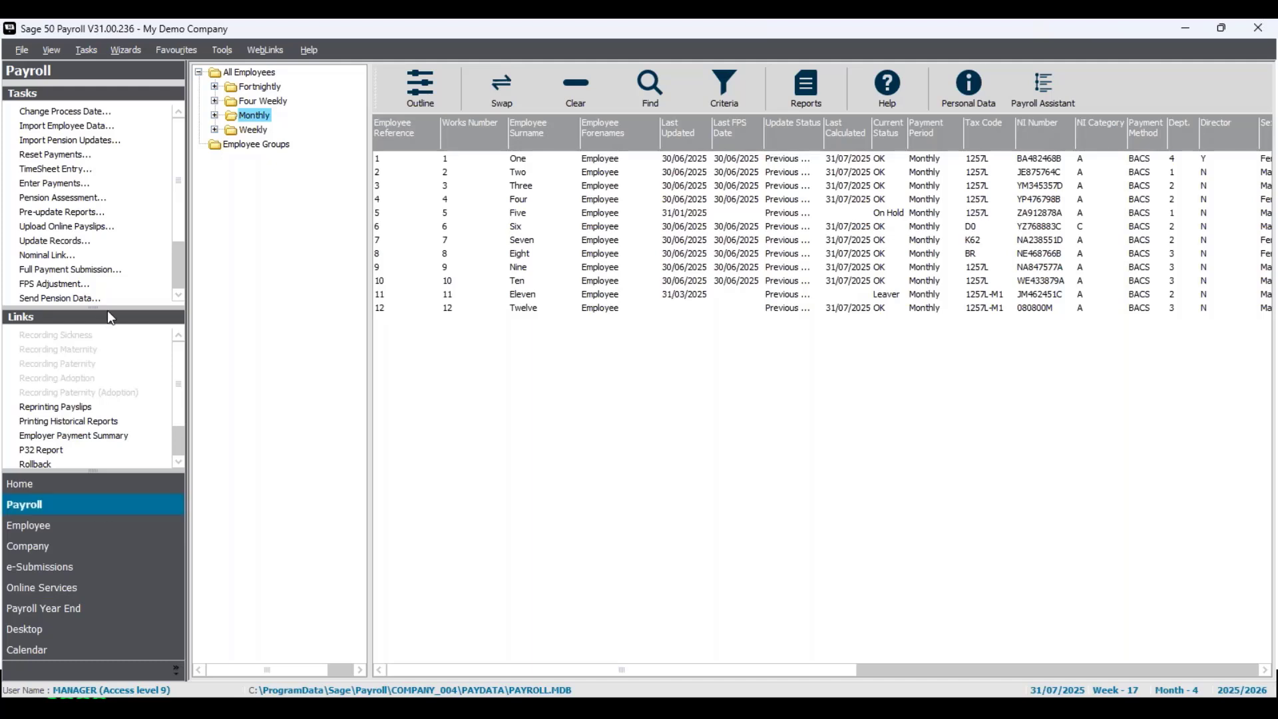
- Switch the payroll screen to the Process Map view and resize the map pane
drag(108, 311, 107, 362)
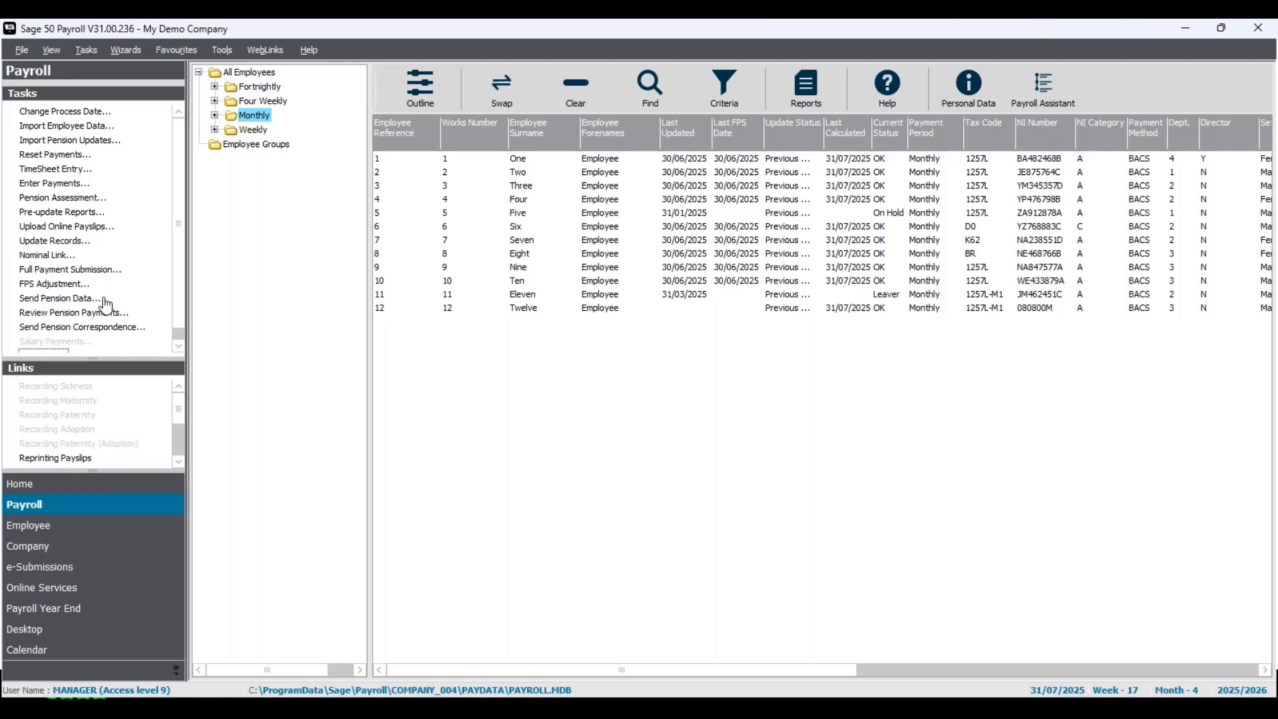
click(62, 52)
mouse_move(106, 116)
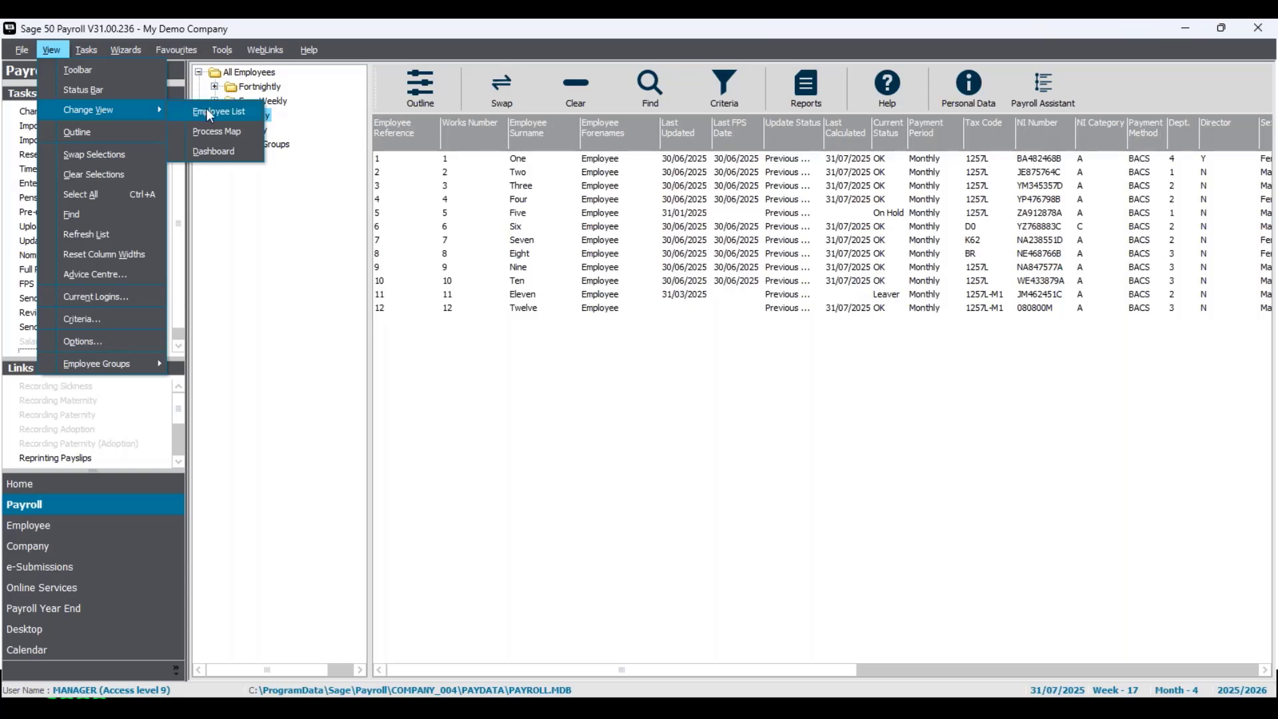
click(257, 135)
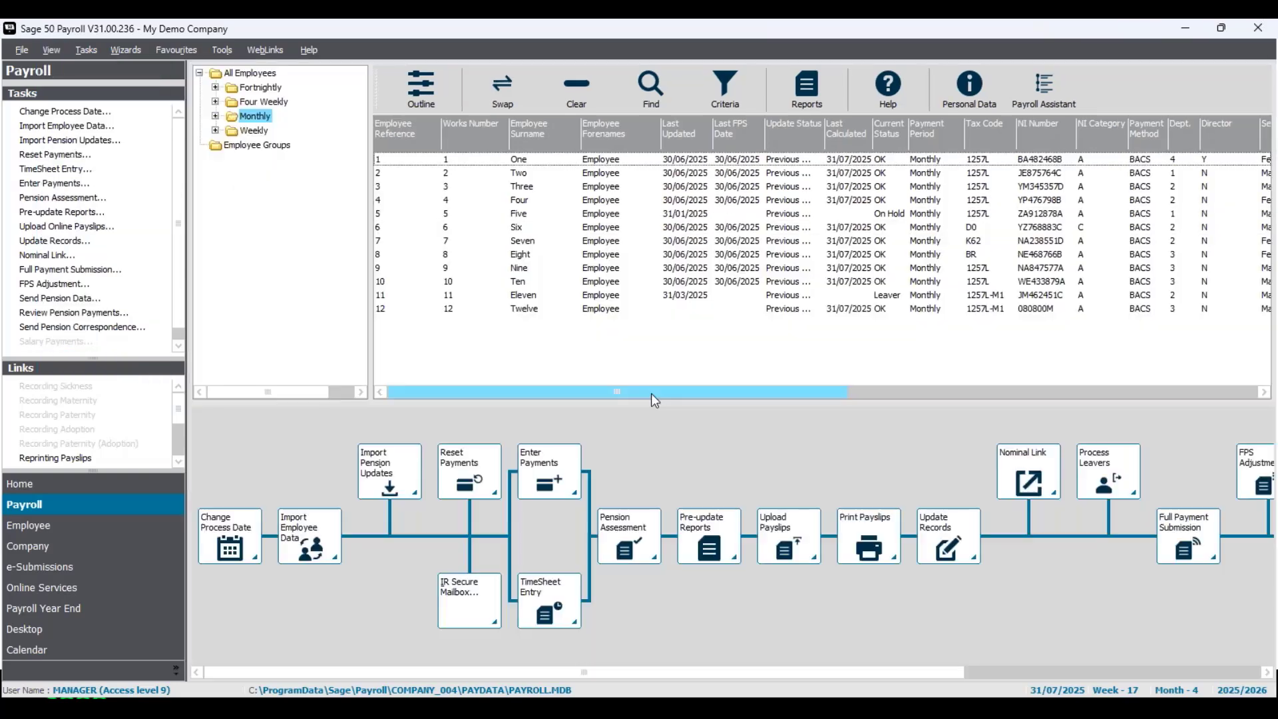
drag(644, 400, 645, 373)
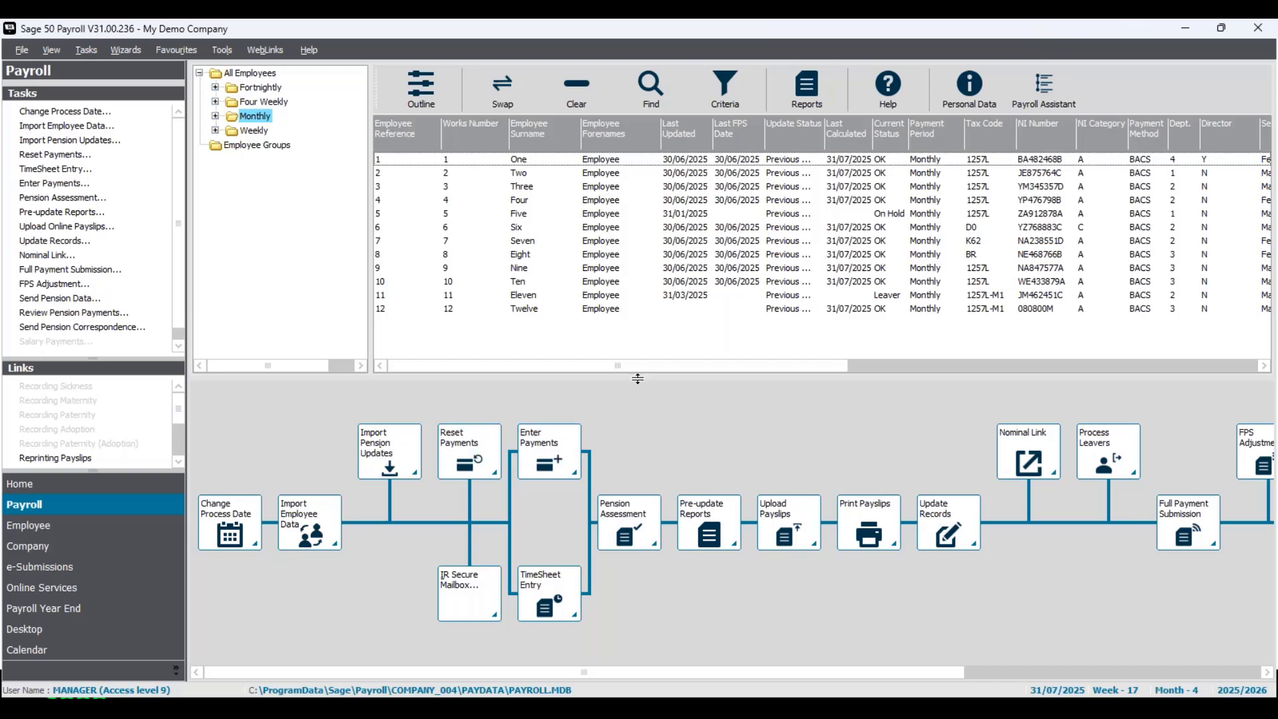
drag(637, 379, 636, 429)
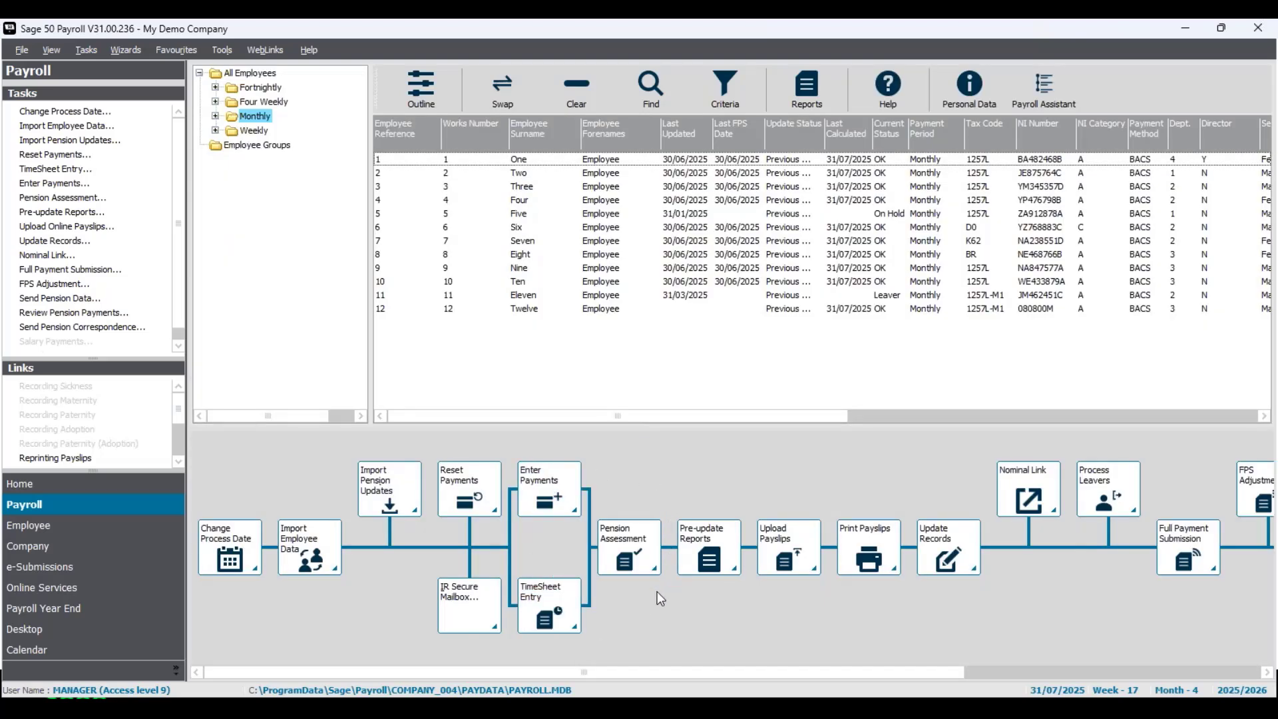
- Return to the Payroll module and set the process date to 31/07/2025 using the calendar
click(108, 531)
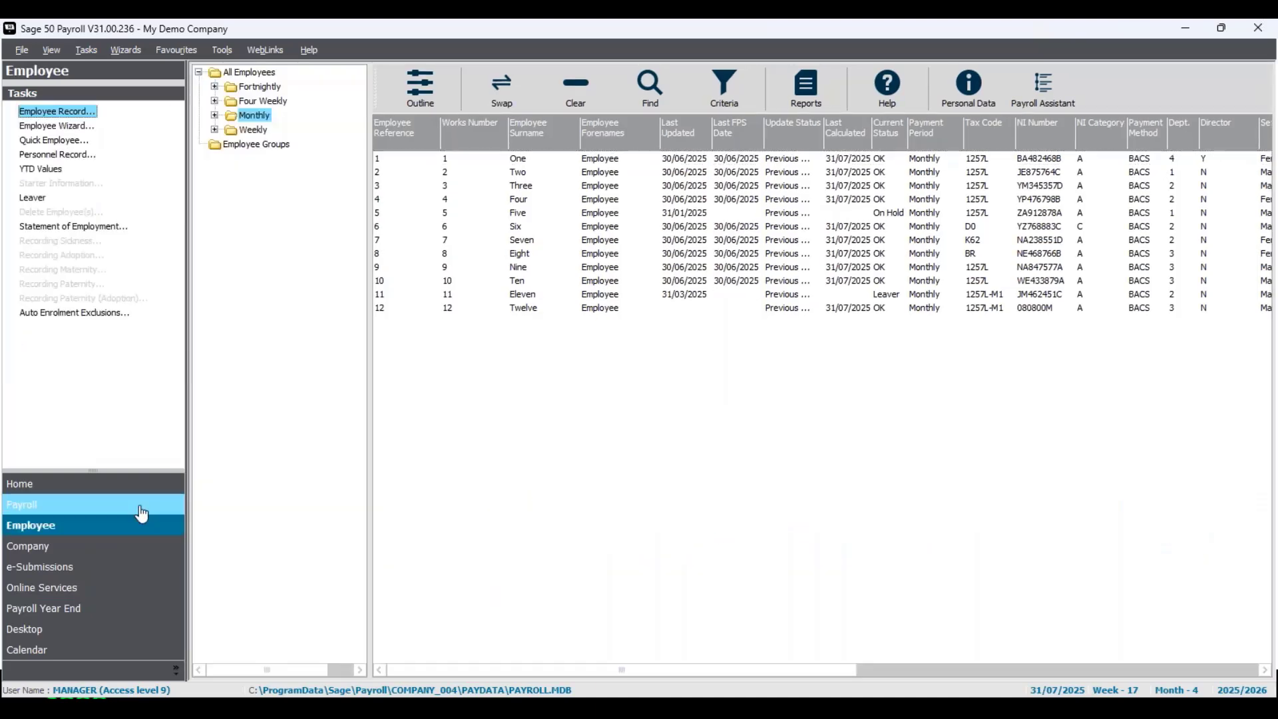
click(141, 511)
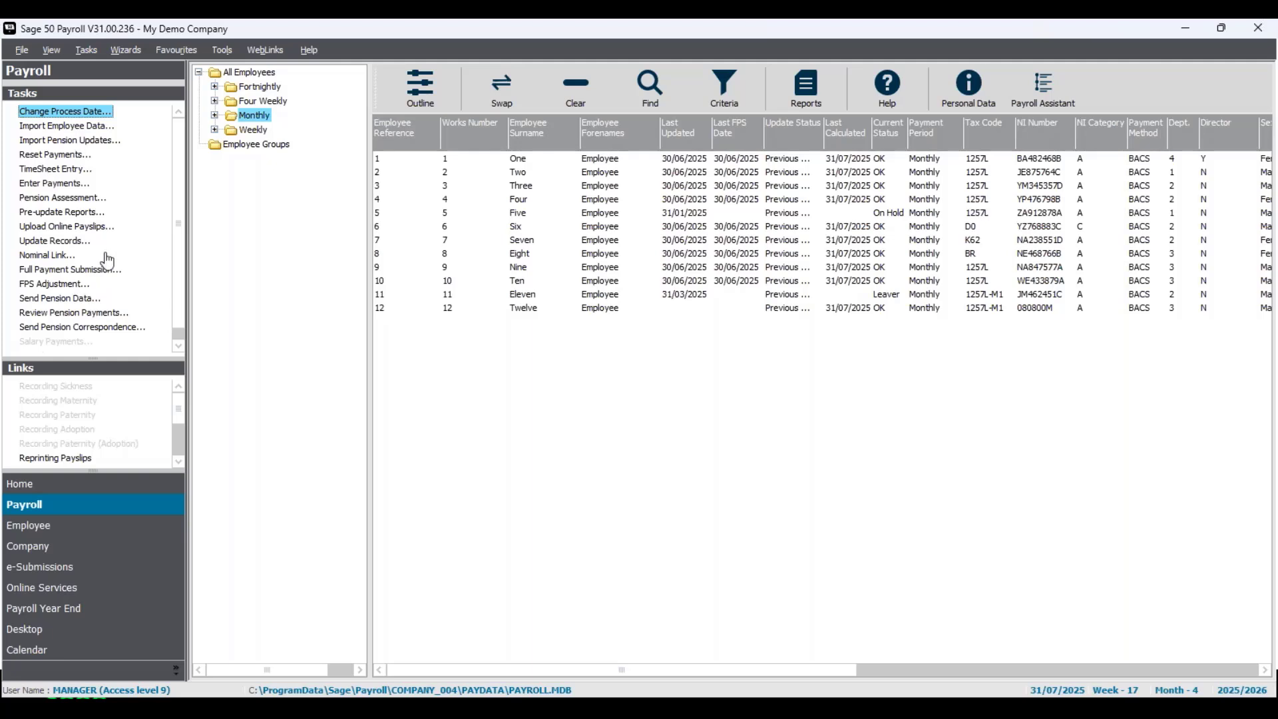
click(90, 118)
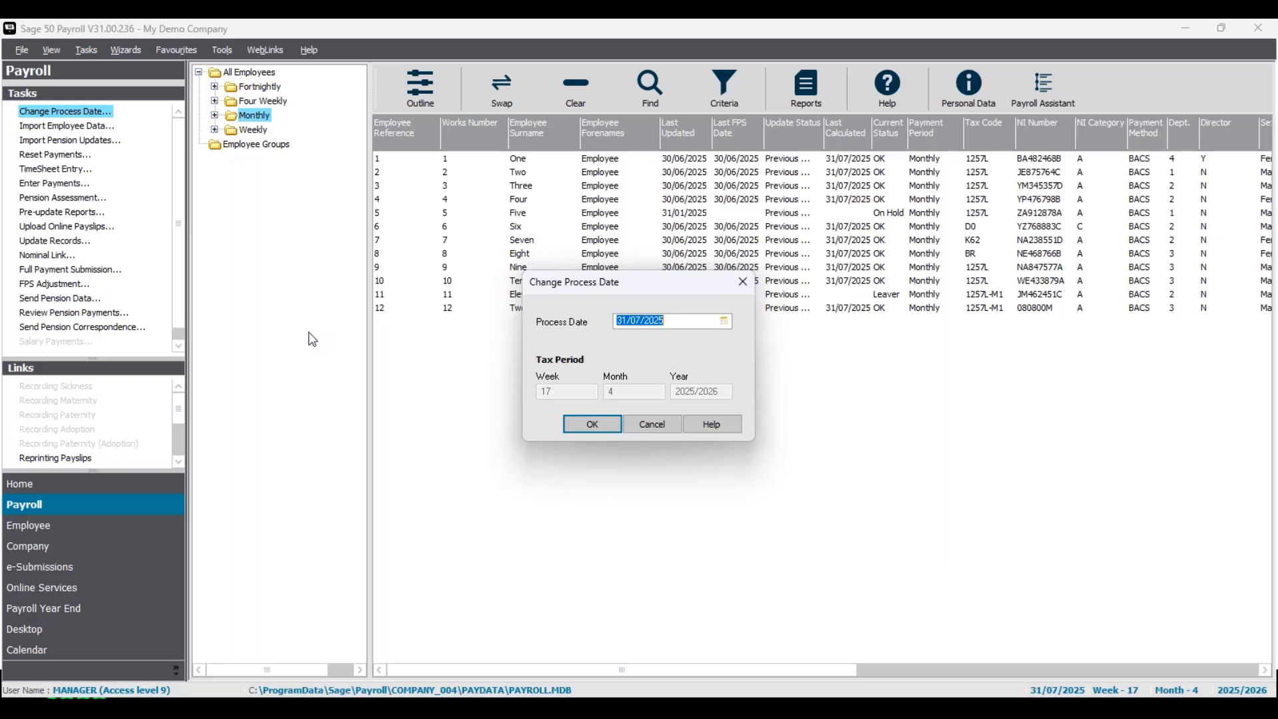
click(692, 324)
click(724, 322)
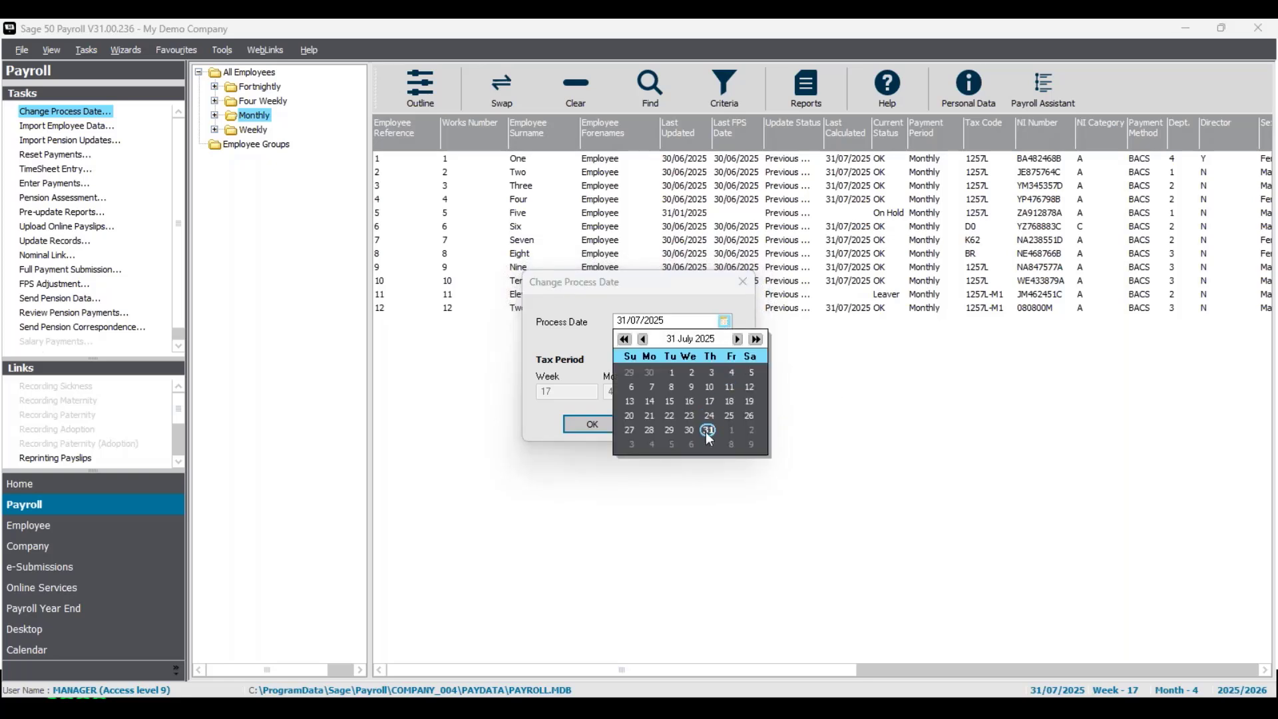
click(708, 430)
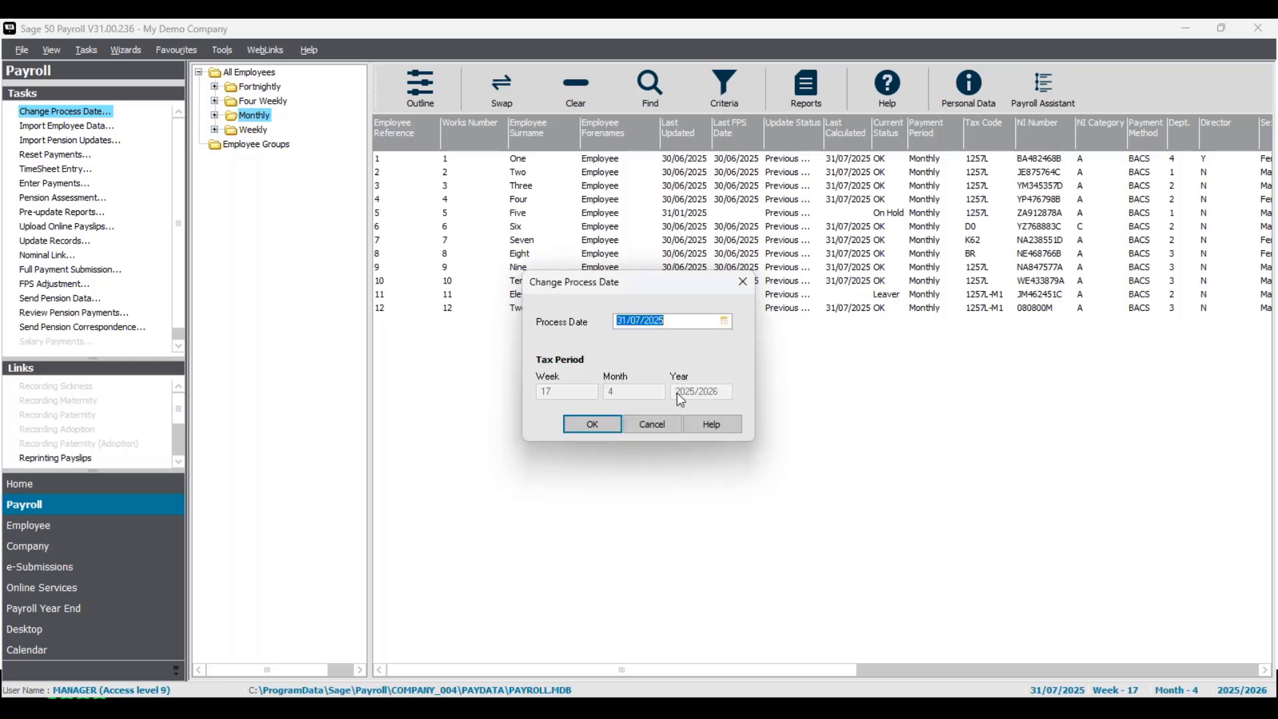
click(601, 429)
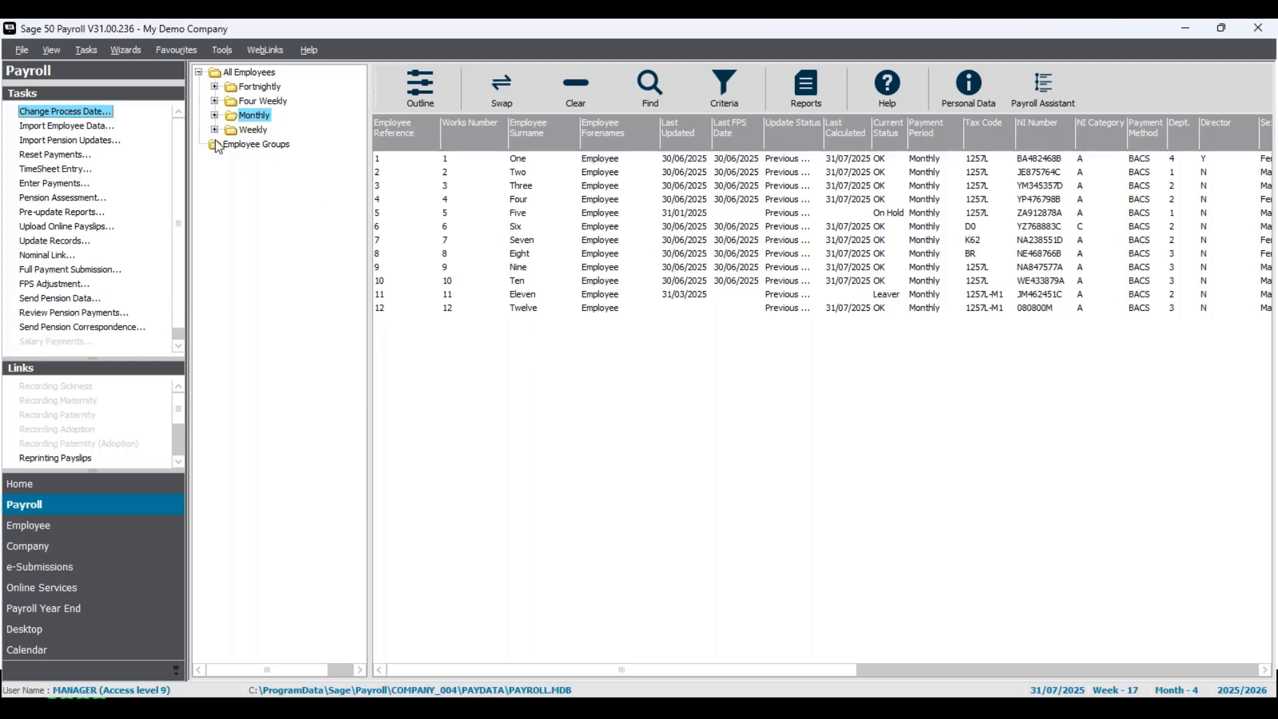
- Open Import Employee Data without taking a backup, review the import types, and close it
click(85, 133)
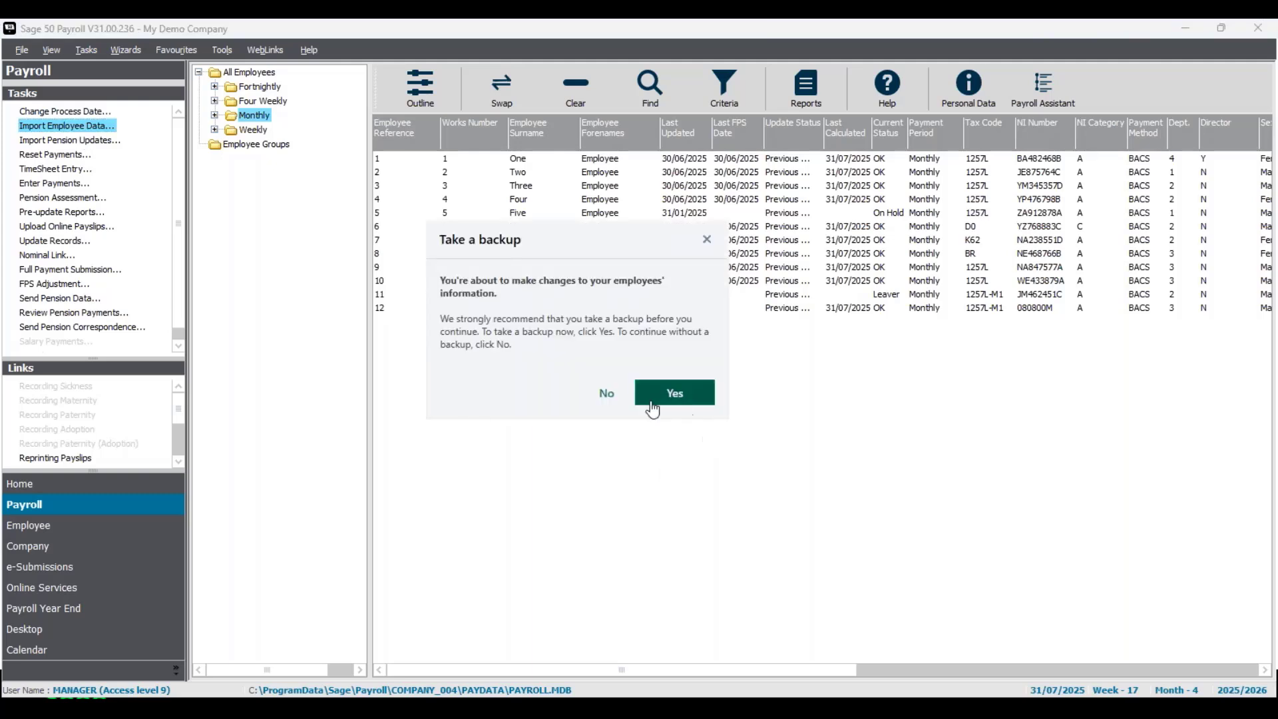
click(608, 396)
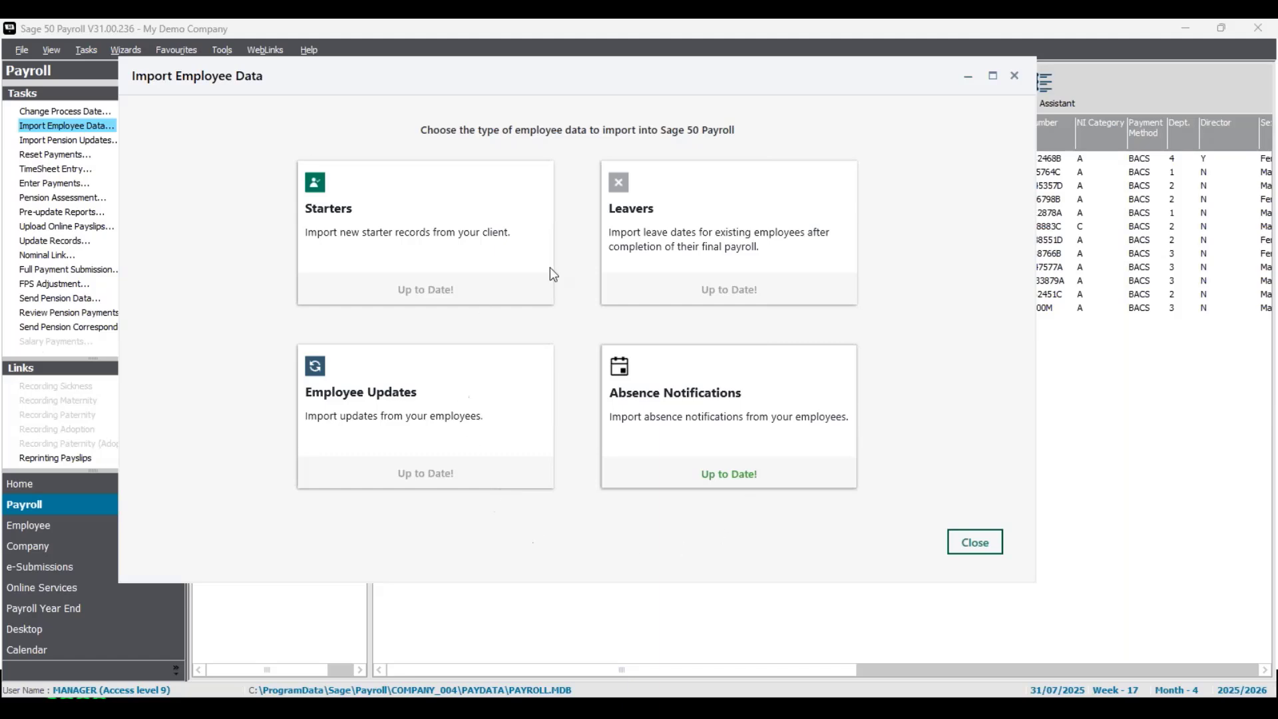
click(975, 543)
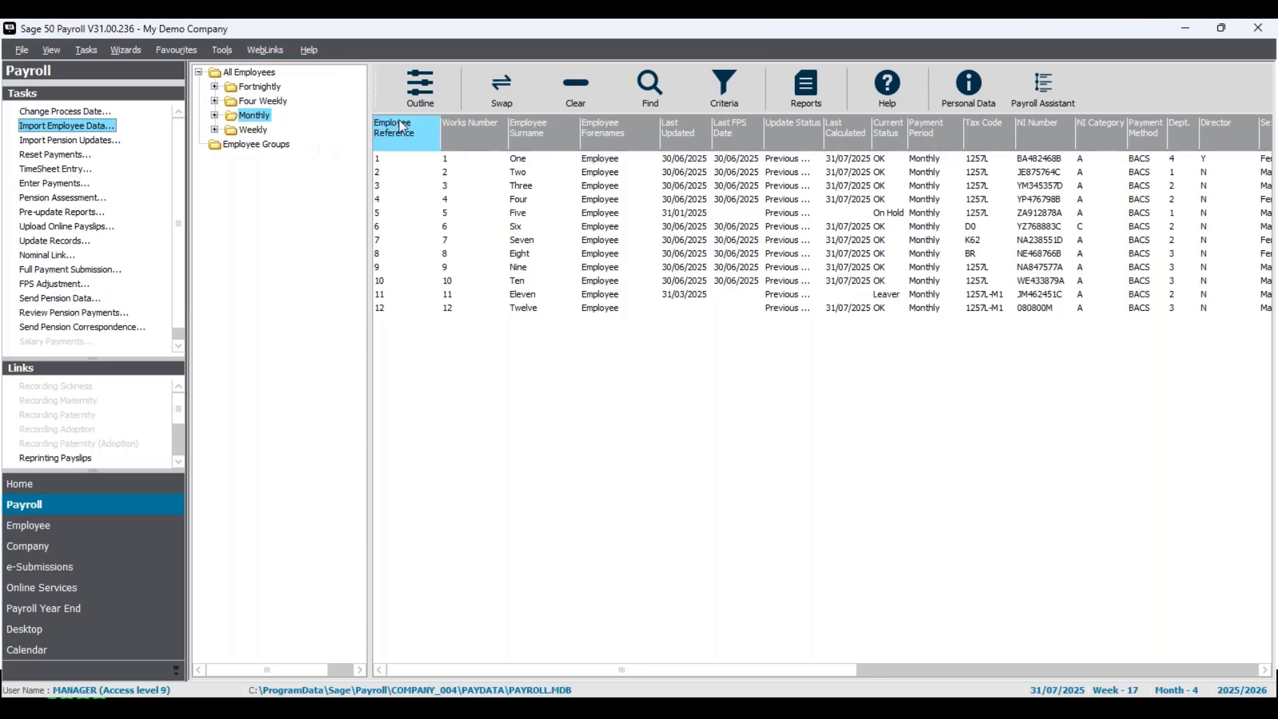
- Toggle the outline pane, browse the payment-frequency groups, and select all Monthly employees with Swap
click(410, 89)
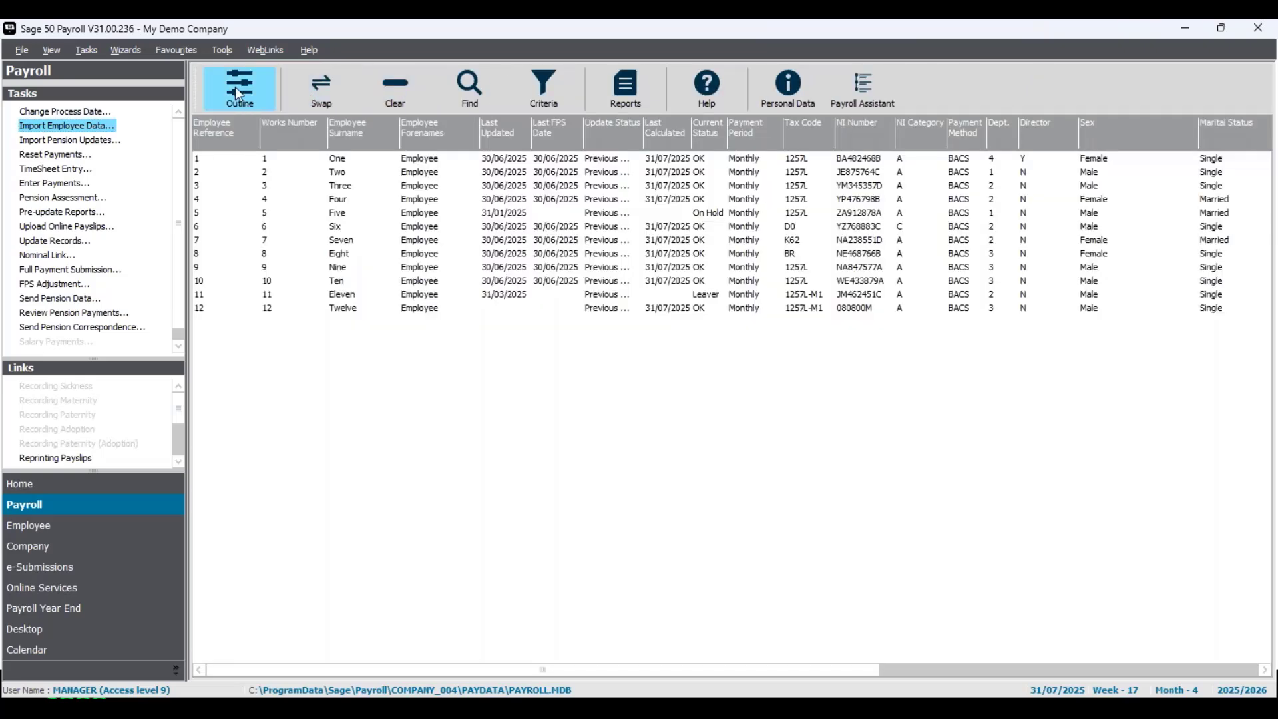
click(253, 84)
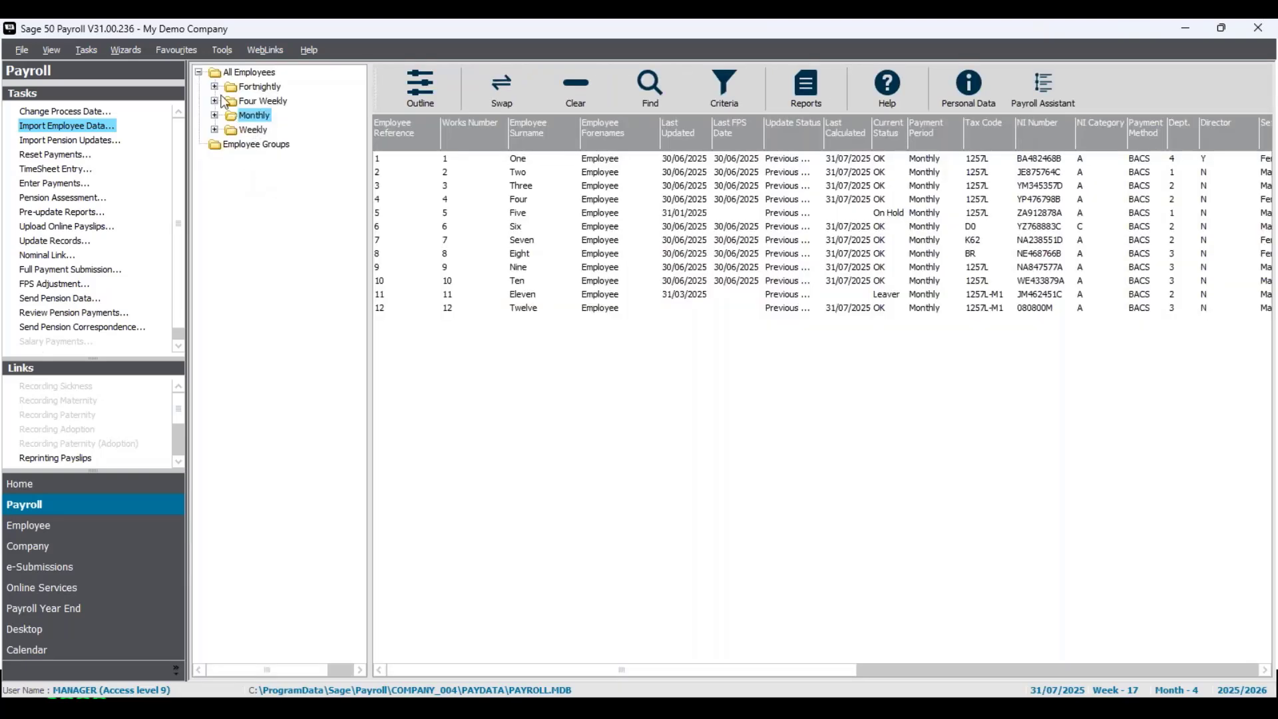
click(259, 131)
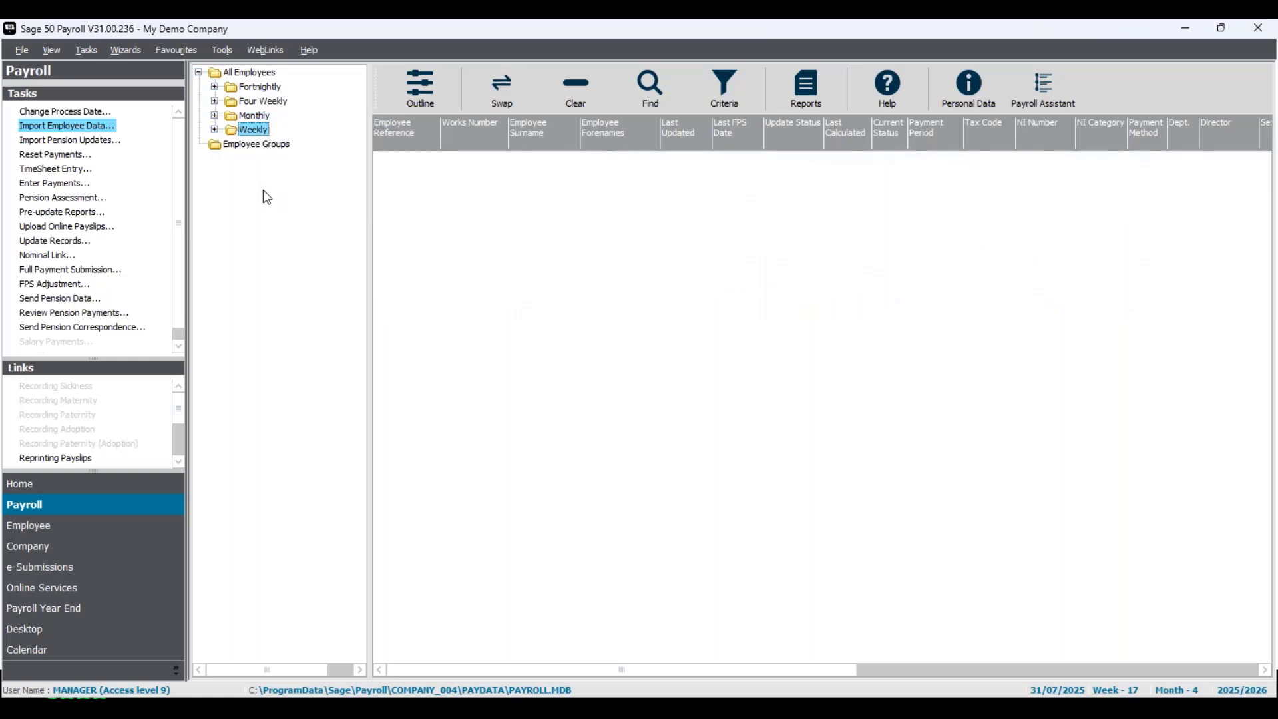
click(267, 73)
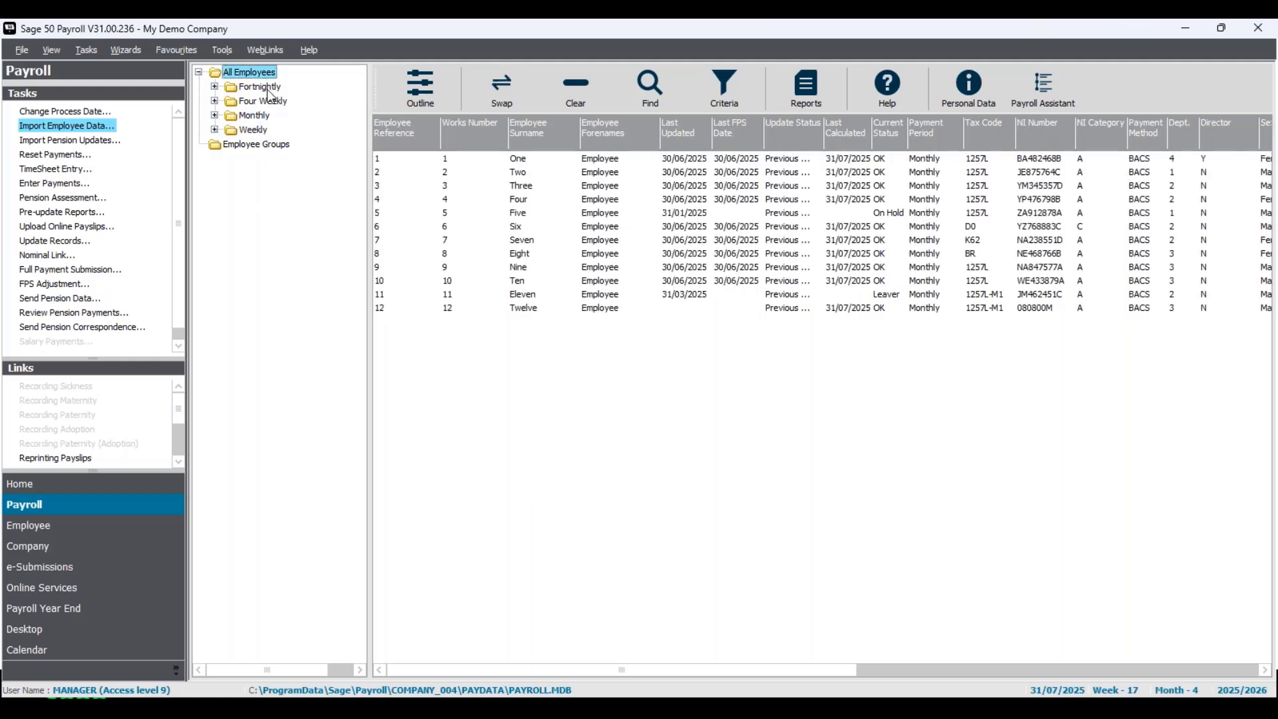
click(268, 86)
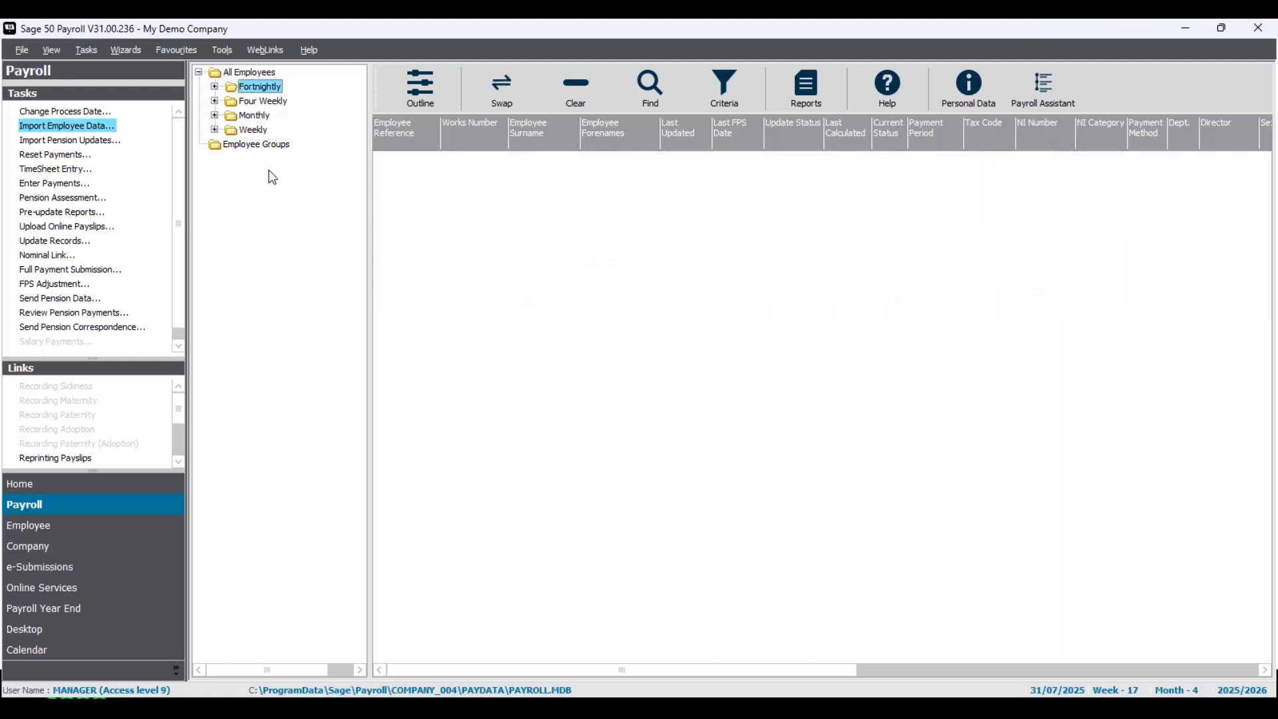
click(258, 116)
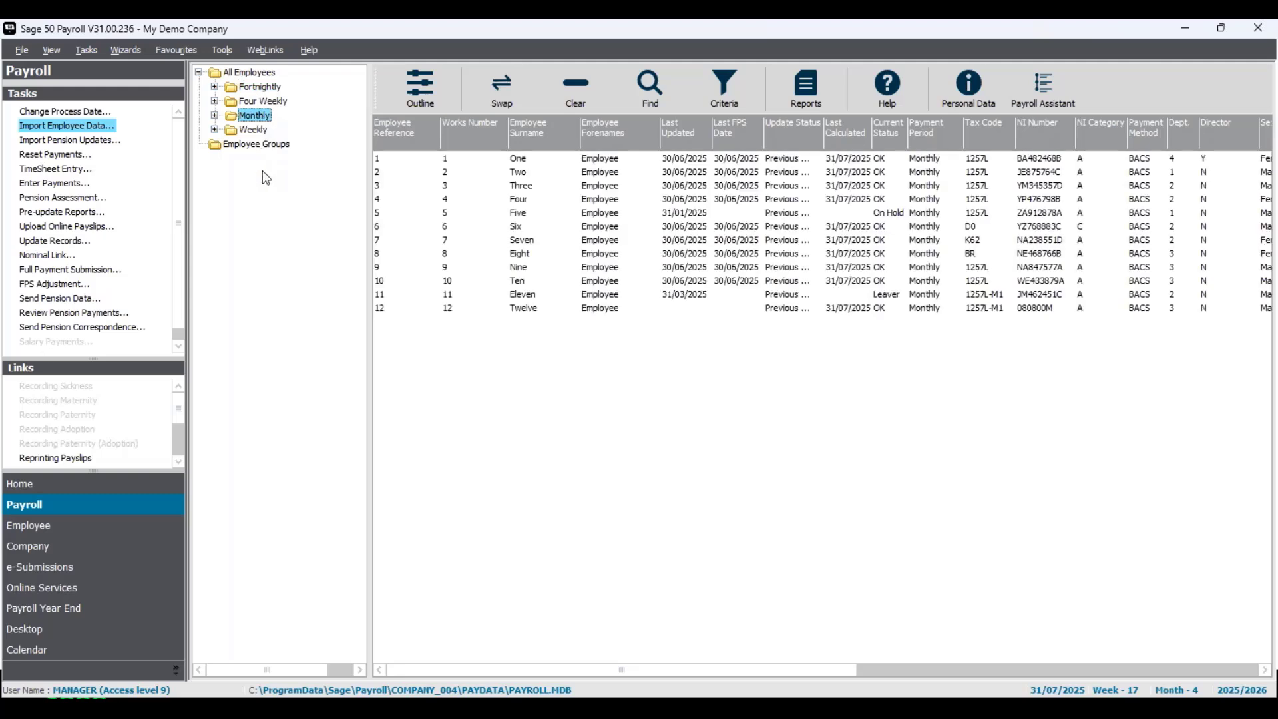
click(503, 91)
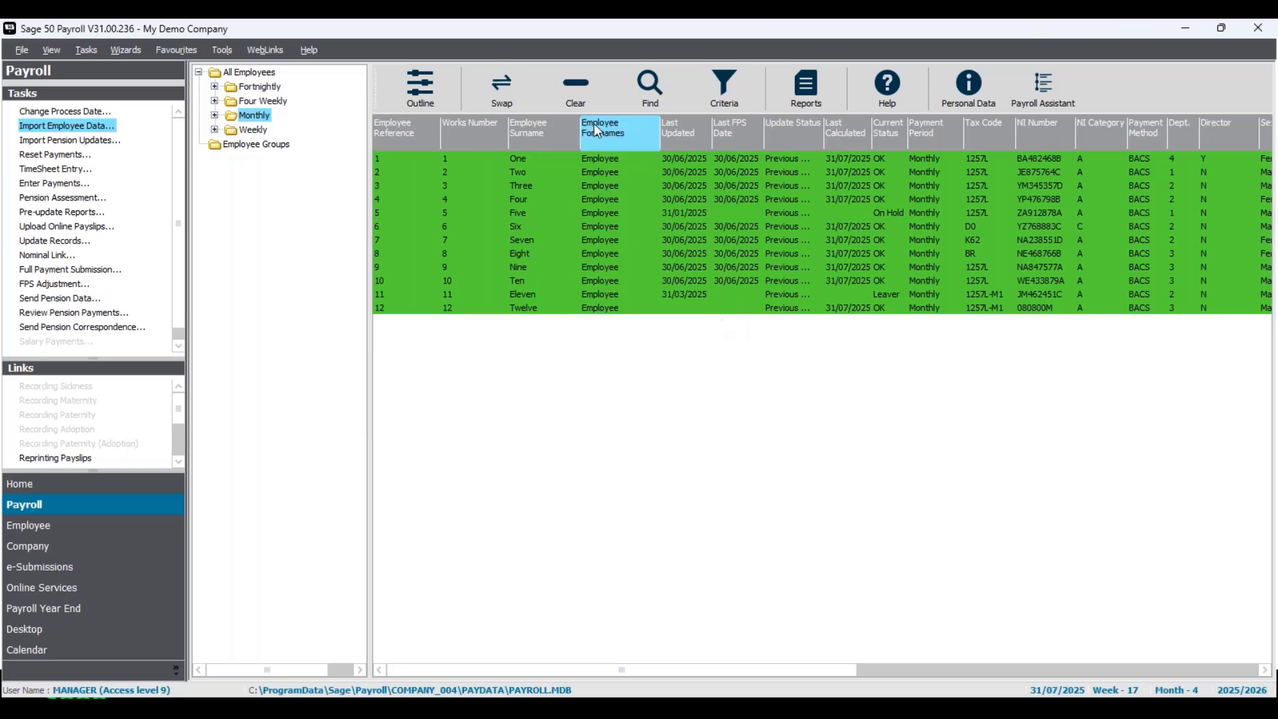
- Open the first employee's record, jump to the last employee, review the Employment tab, and close it
right_click(549, 164)
click(585, 202)
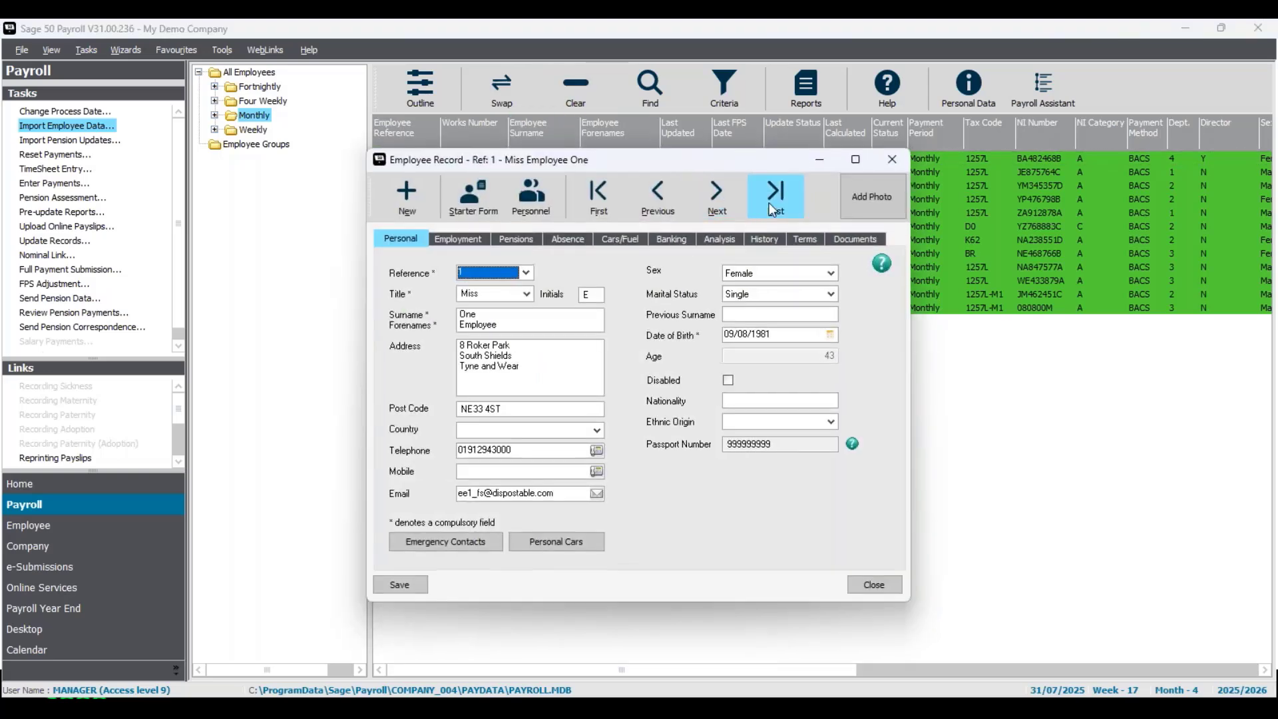
click(772, 200)
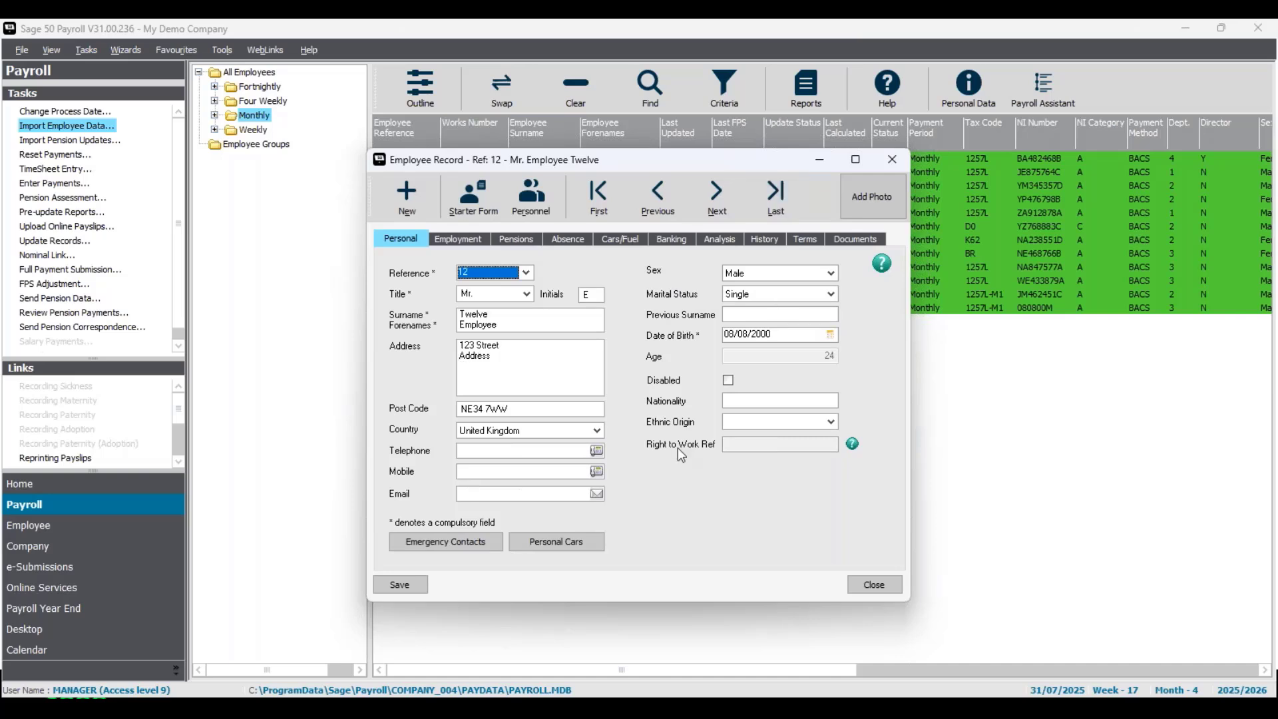
click(459, 238)
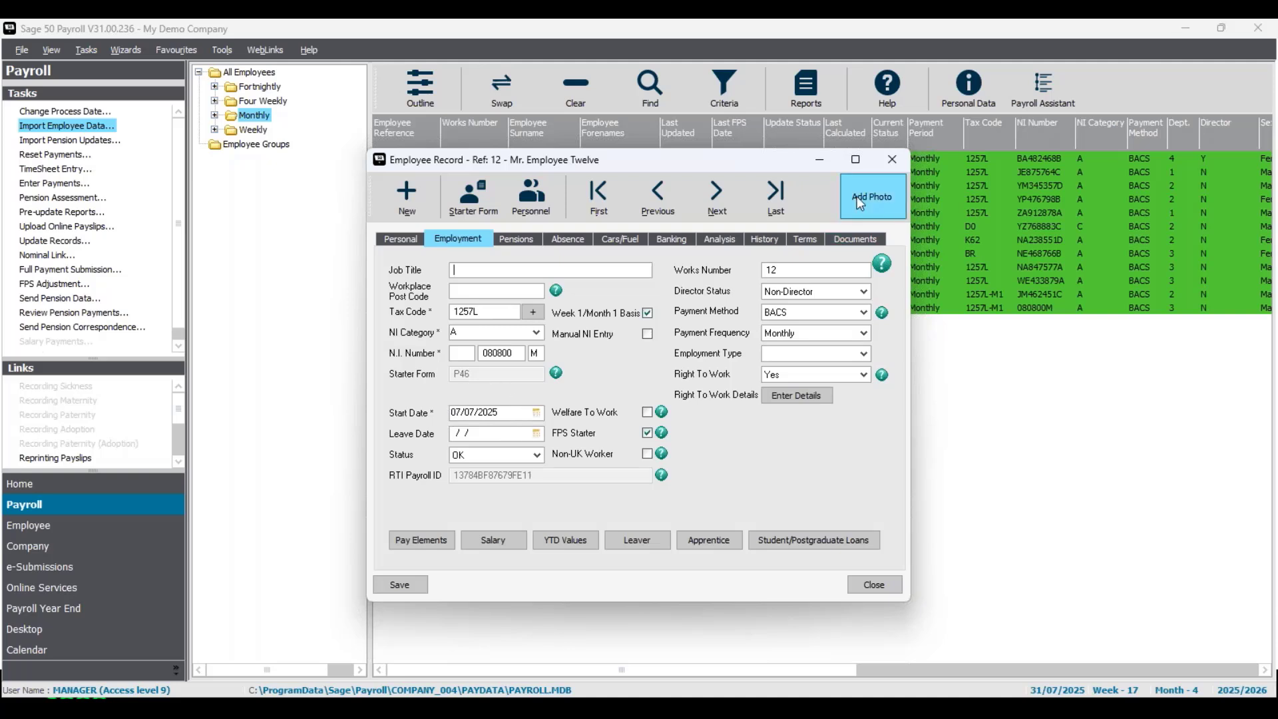
click(892, 160)
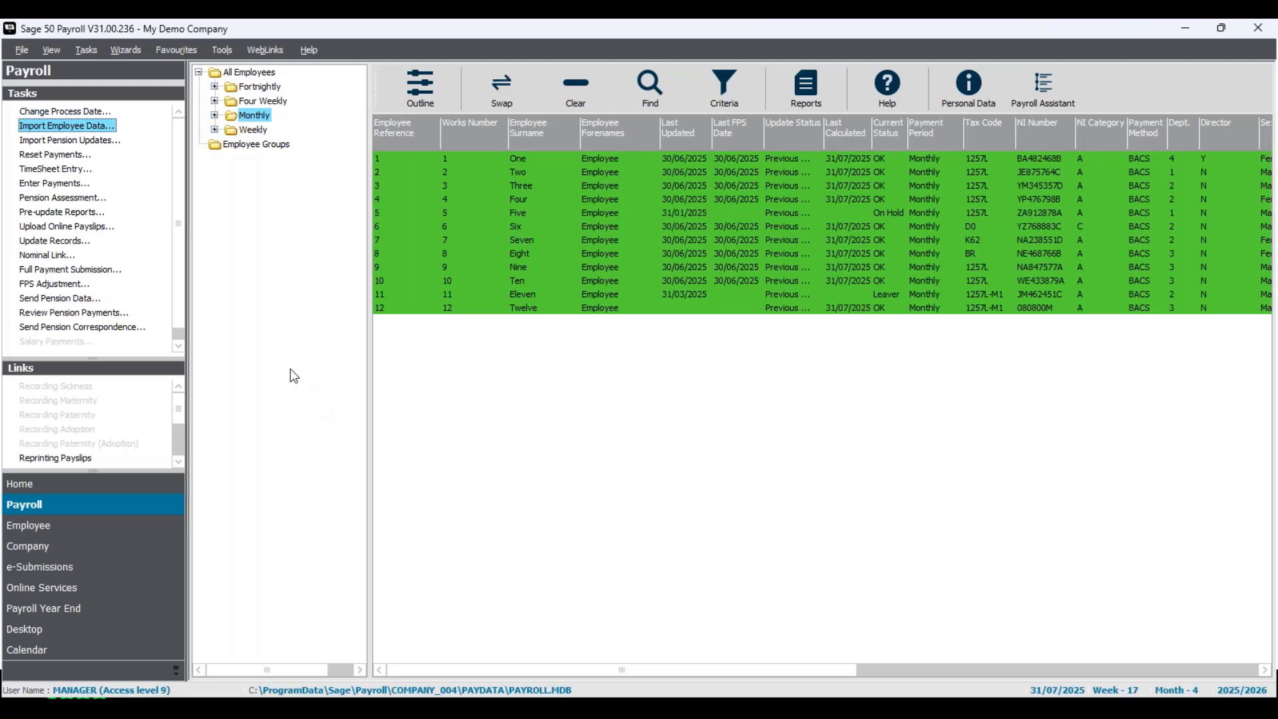
- Start the Reset Payments wizard and move past its welcome page
click(63, 155)
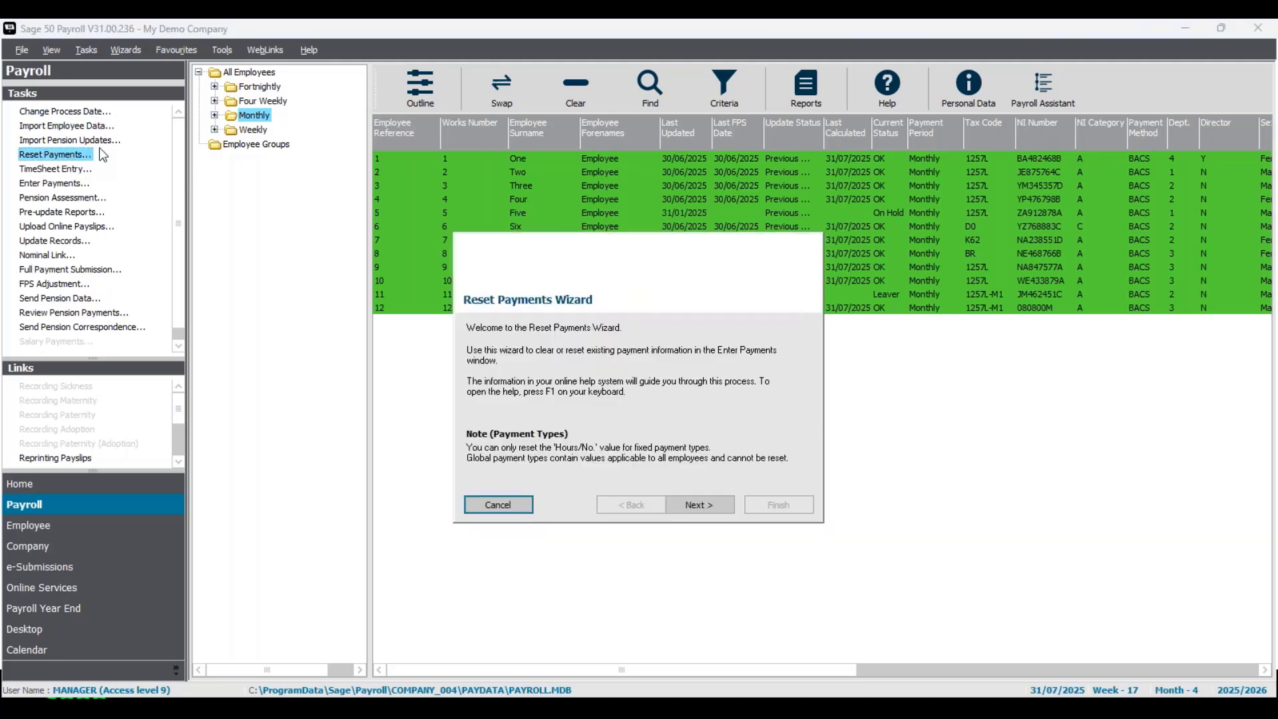
click(698, 510)
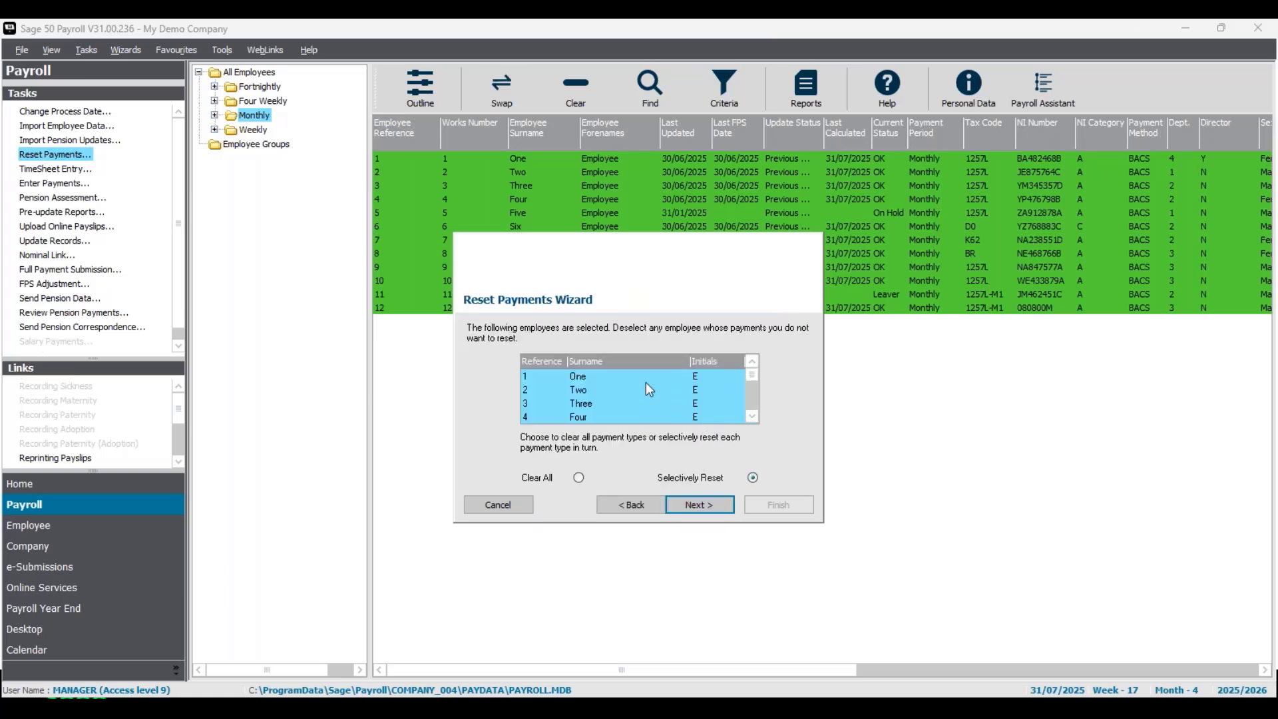
- Adjust the employees selected for reset in the wizard list and continue with Selectively Reset
click(672, 392)
click(673, 416)
click(753, 416)
click(753, 416)
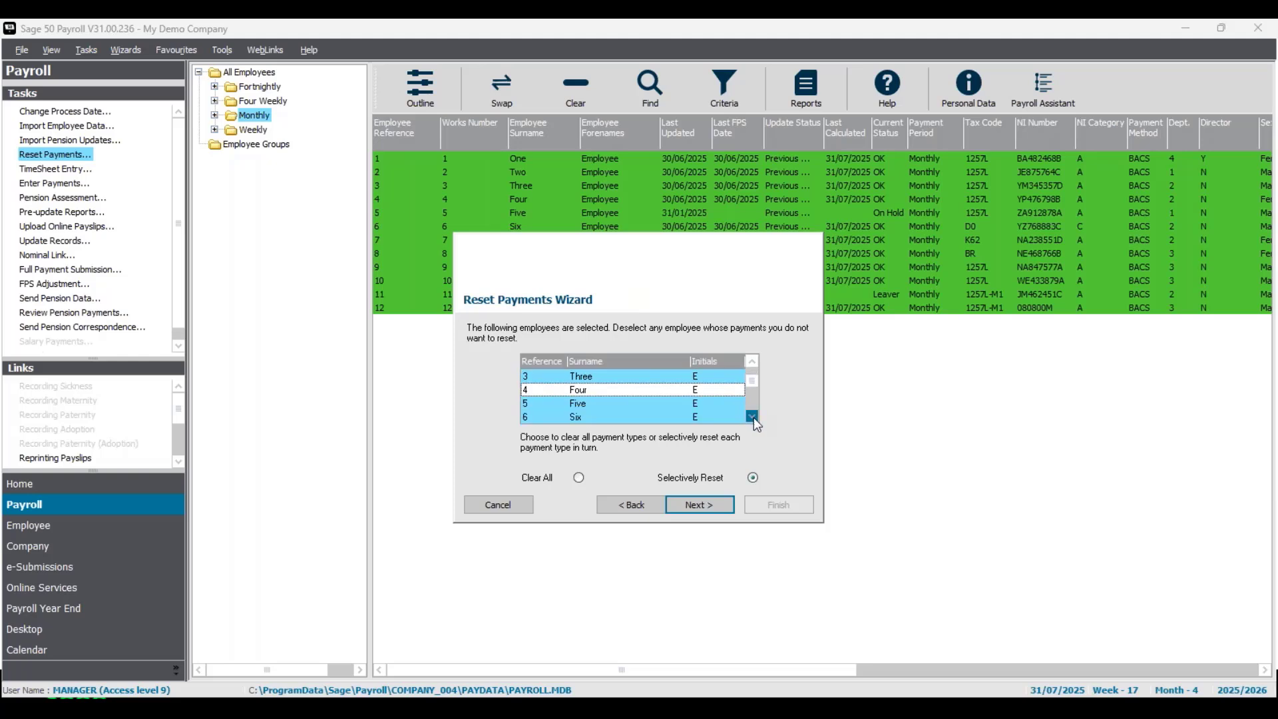
click(752, 416)
click(752, 417)
click(709, 391)
click(707, 416)
click(751, 417)
click(752, 417)
click(752, 417)
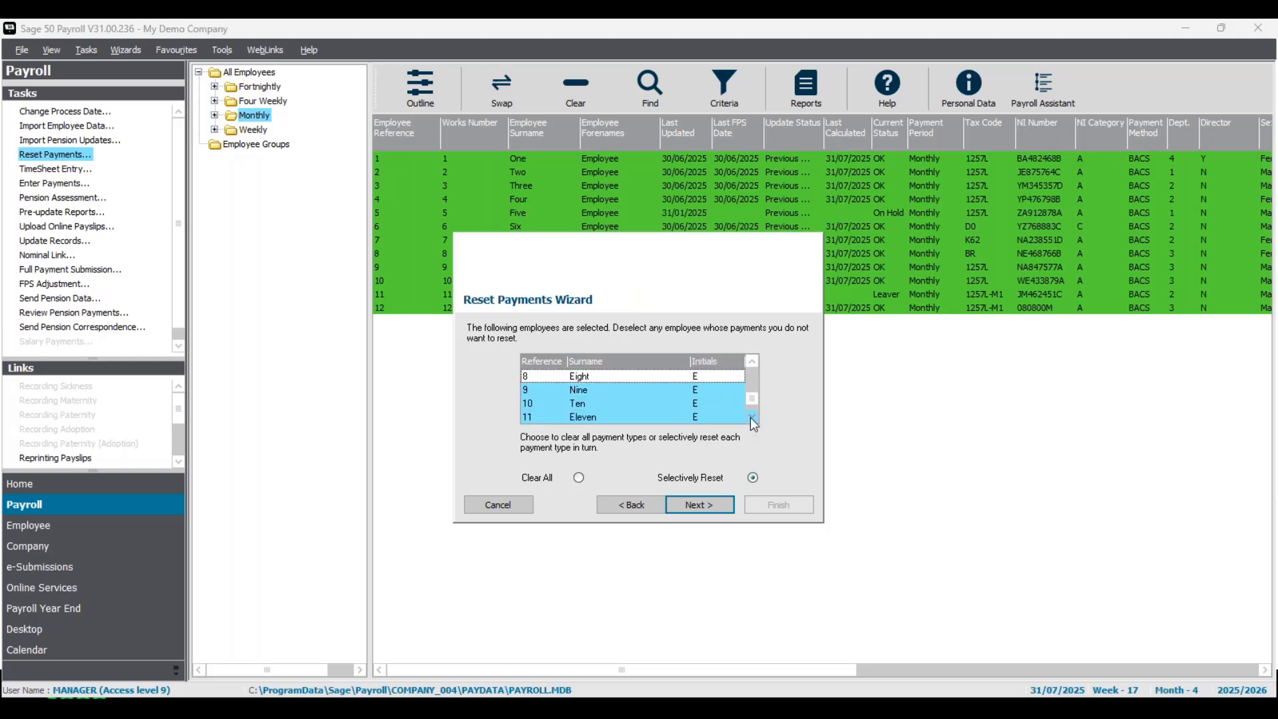
click(751, 418)
click(699, 391)
click(697, 418)
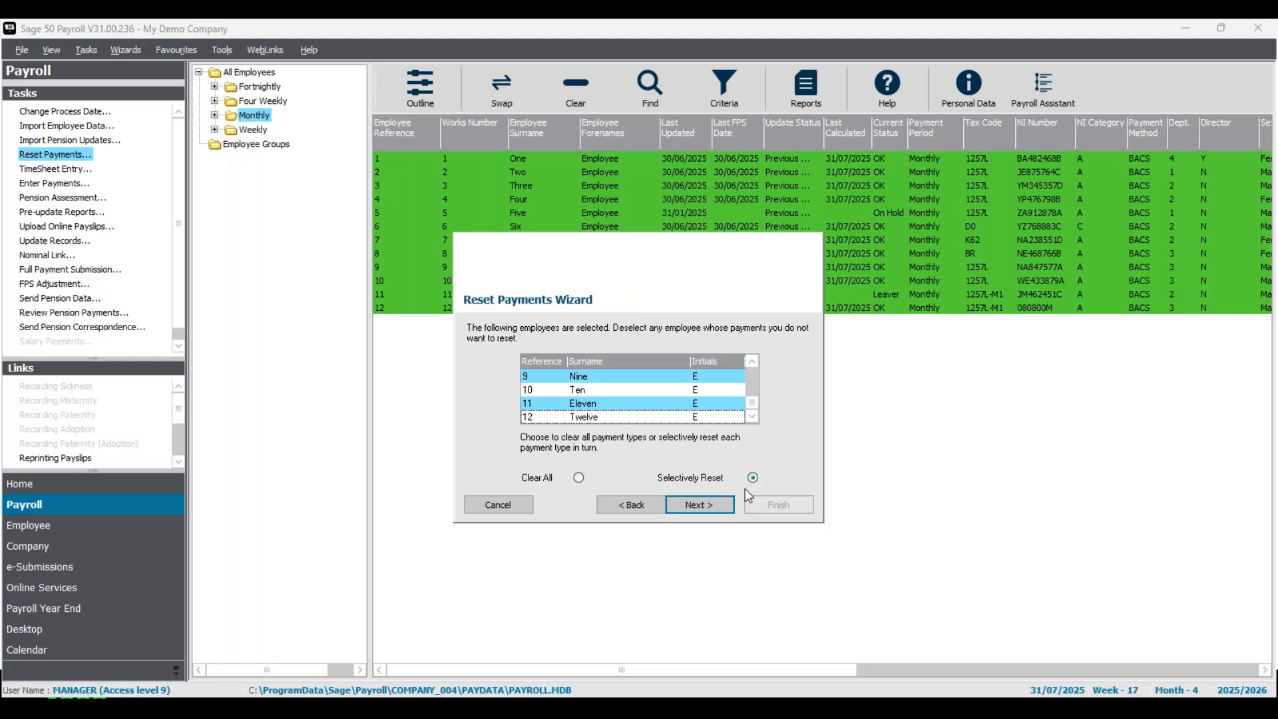
click(700, 507)
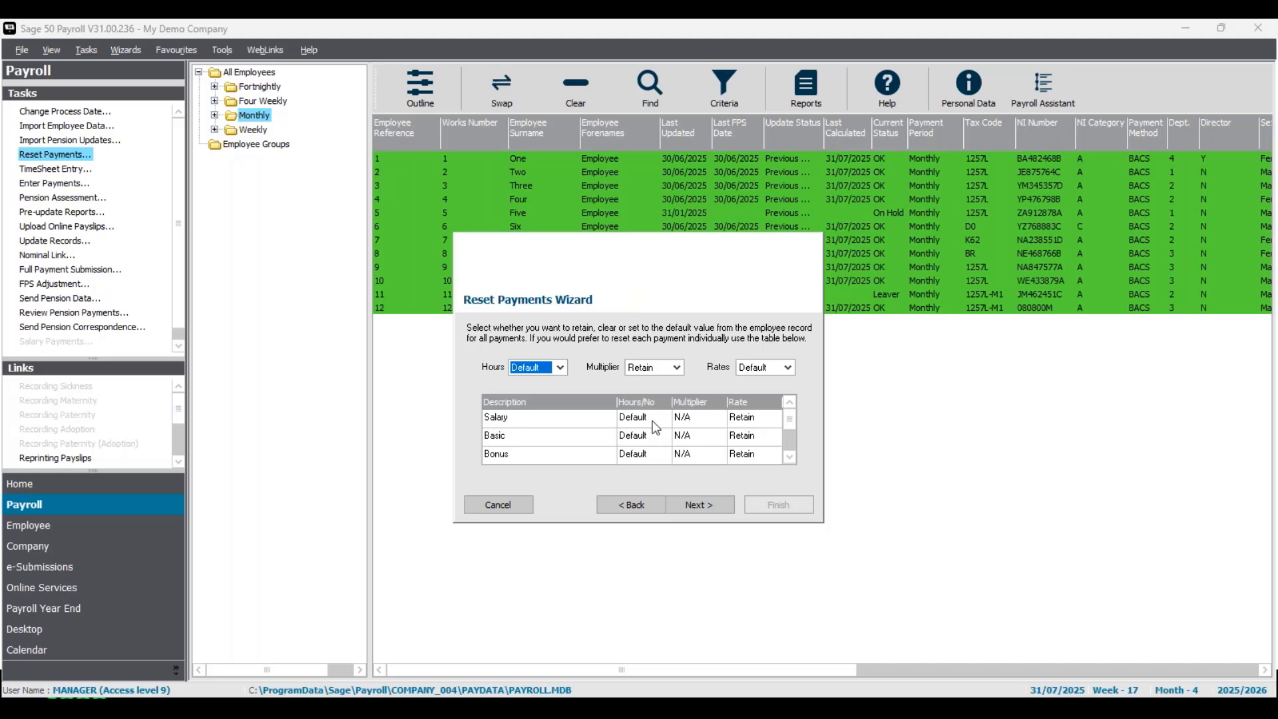
- Inspect the per-payment Rate reset options in the wizard table, then cancel and exit the Reset Payments wizard
click(766, 423)
click(773, 420)
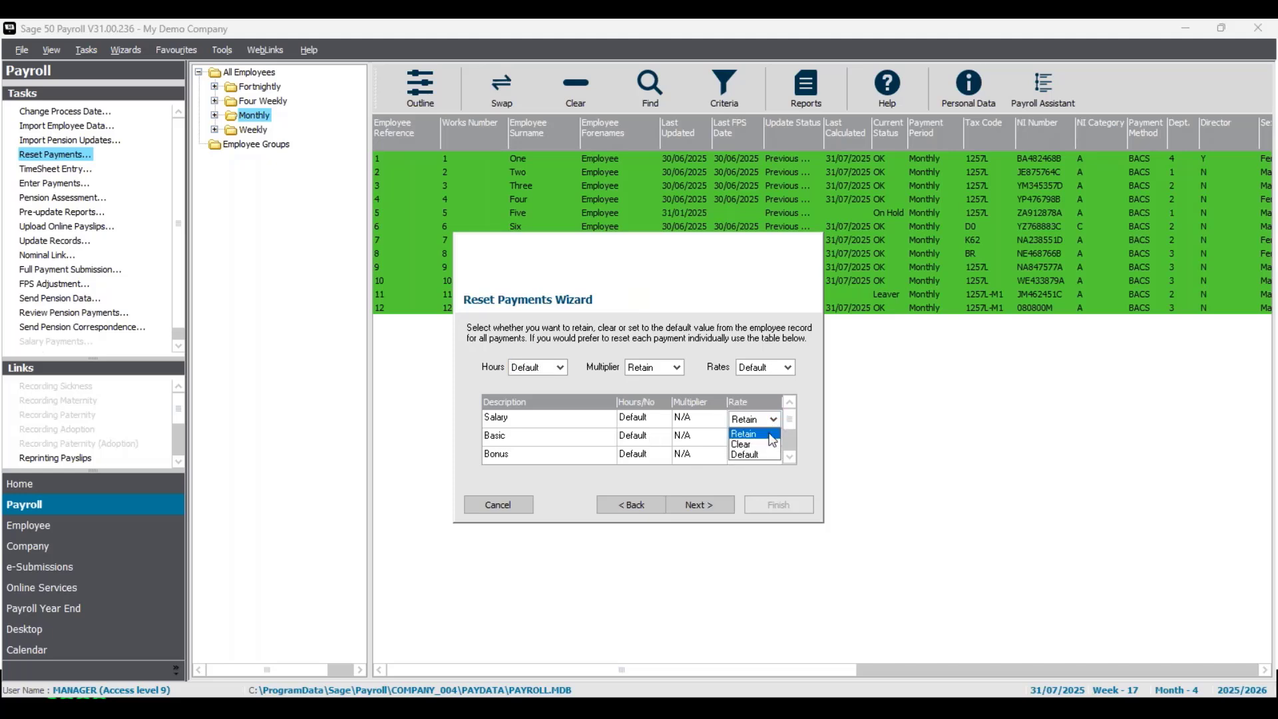
click(750, 455)
click(789, 456)
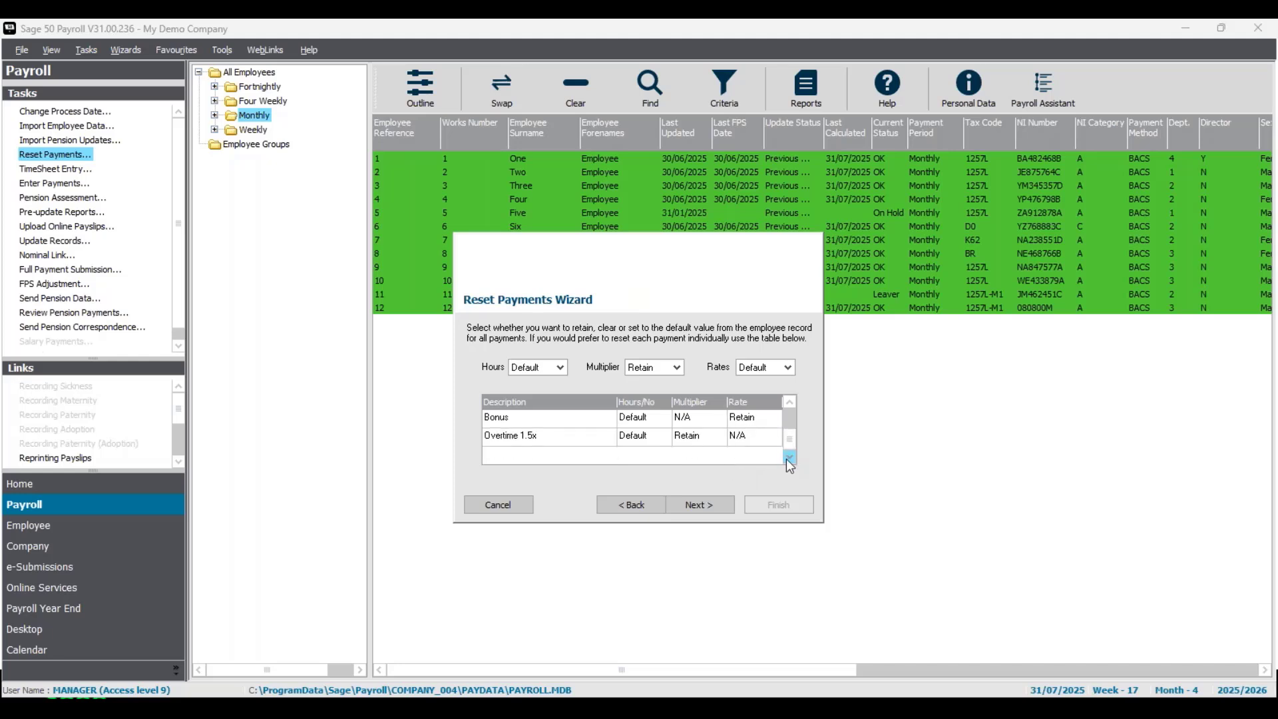
click(789, 418)
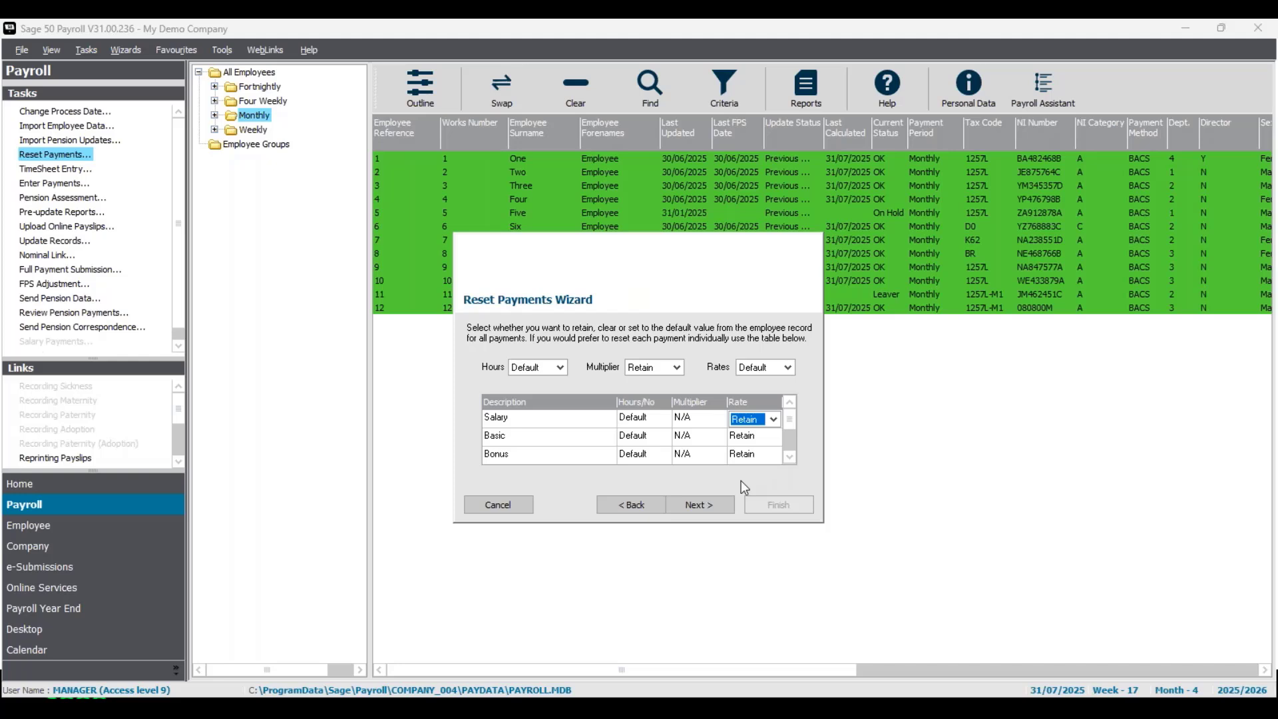
click(522, 508)
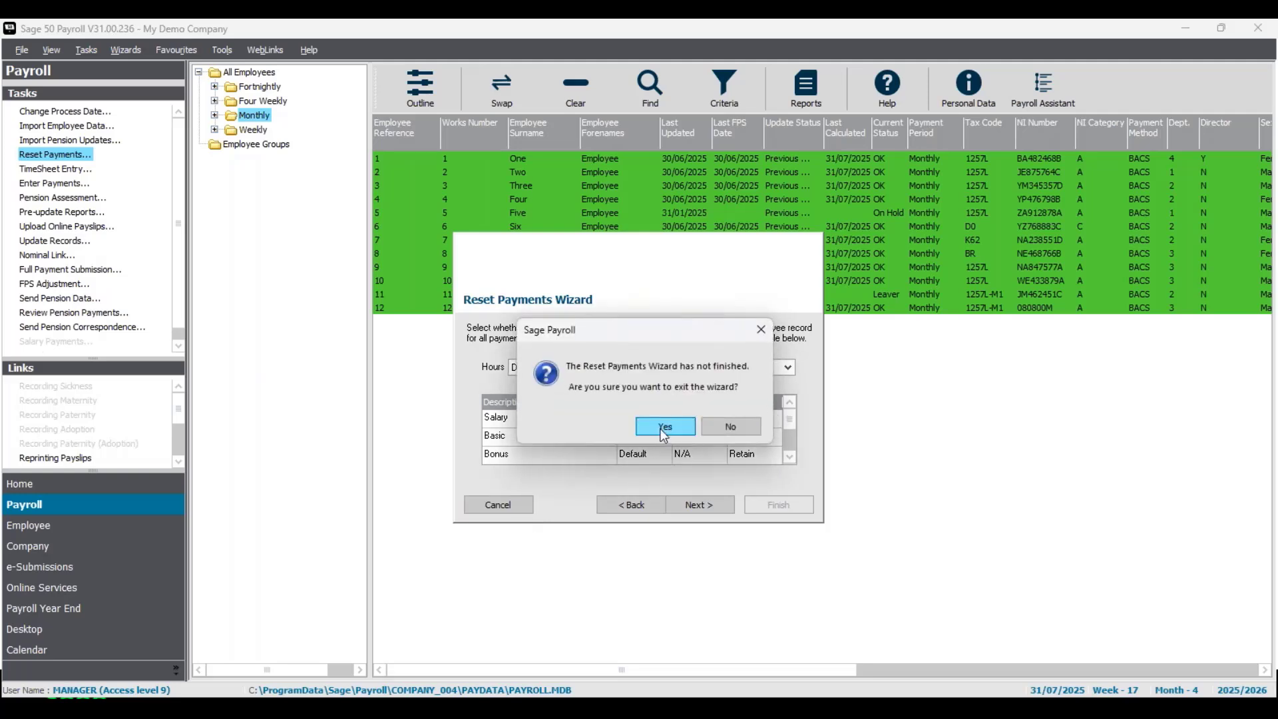
click(663, 426)
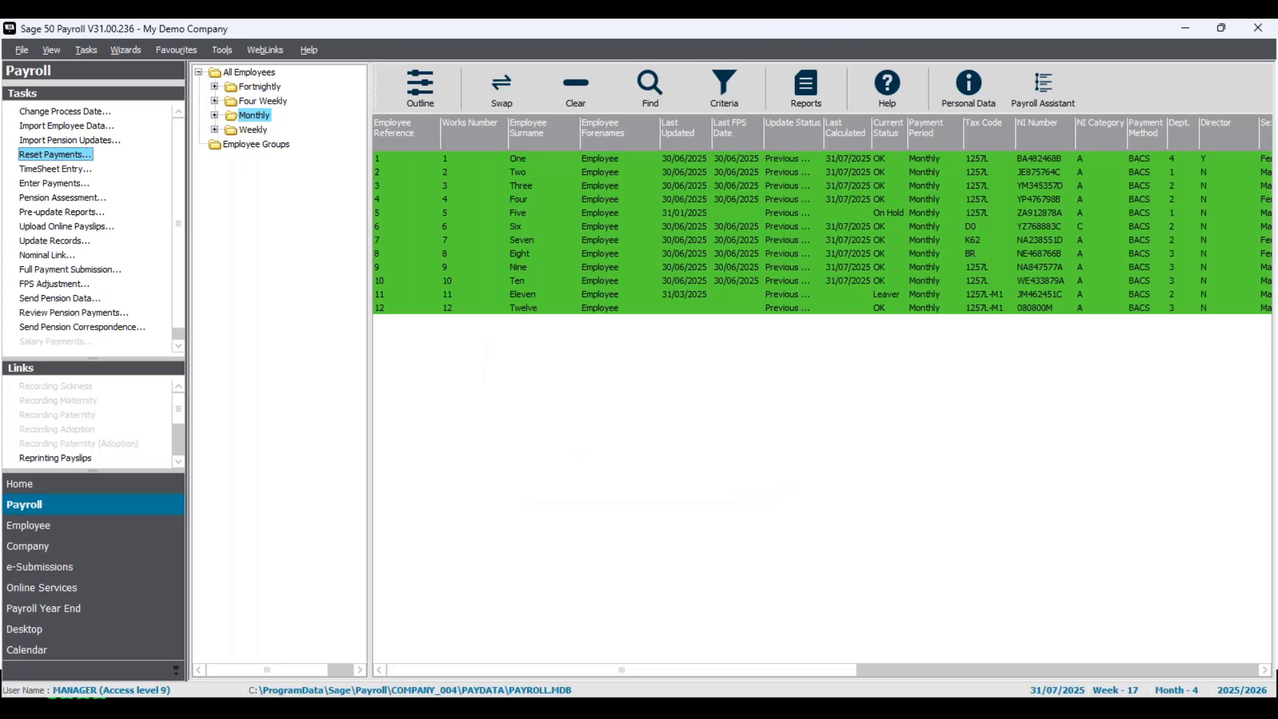
- Open Enter Payments, agreeing to deselect ineligible employees and acknowledging the previous tax-year notice
click(73, 185)
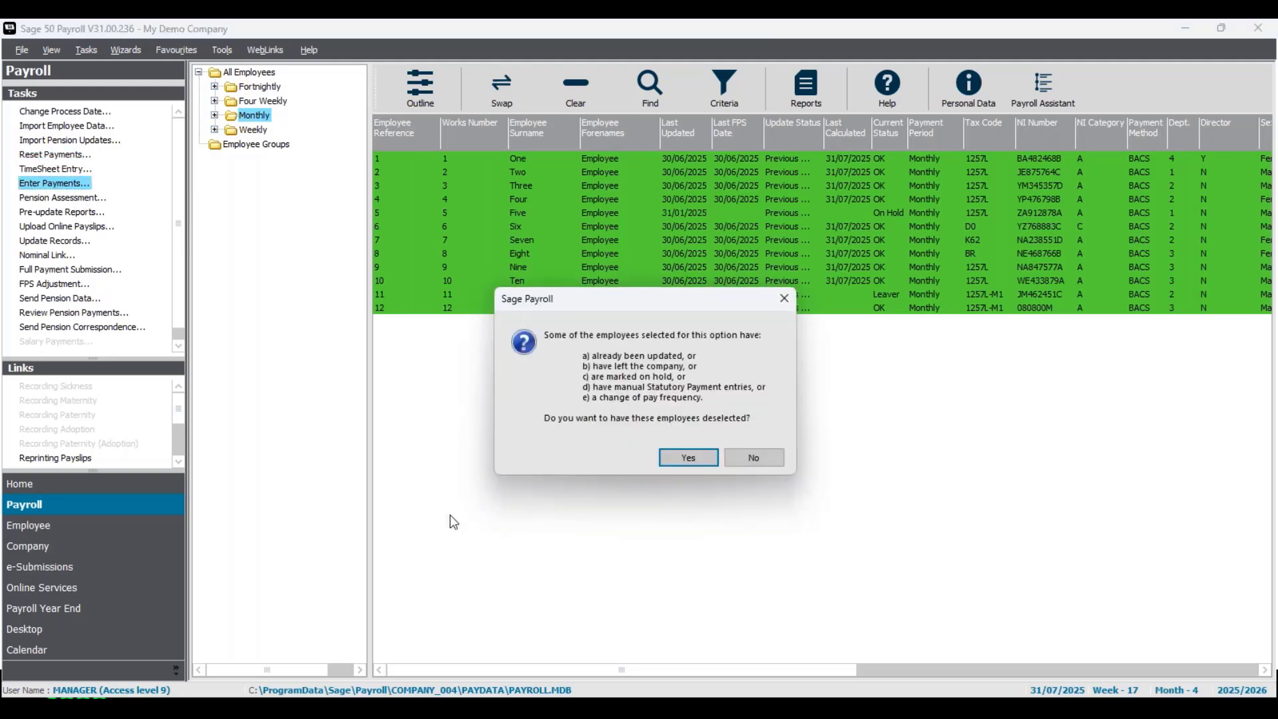
drag(662, 309, 694, 342)
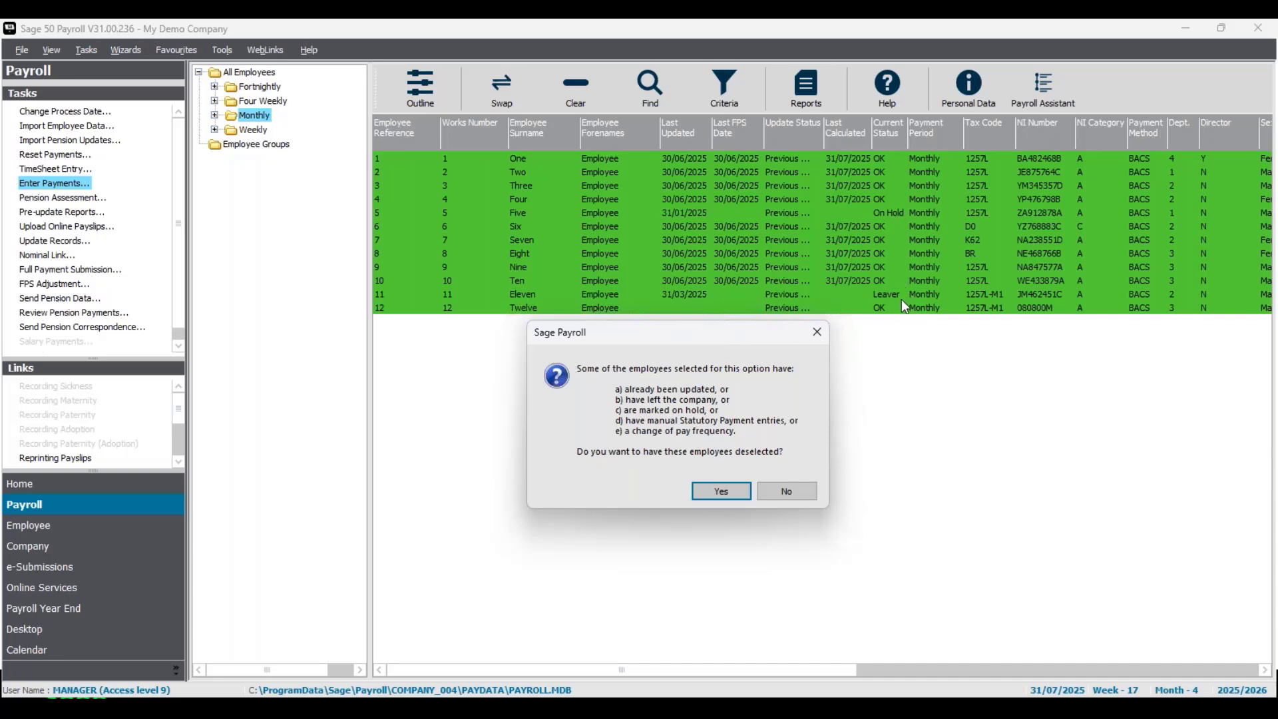
drag(750, 344, 759, 284)
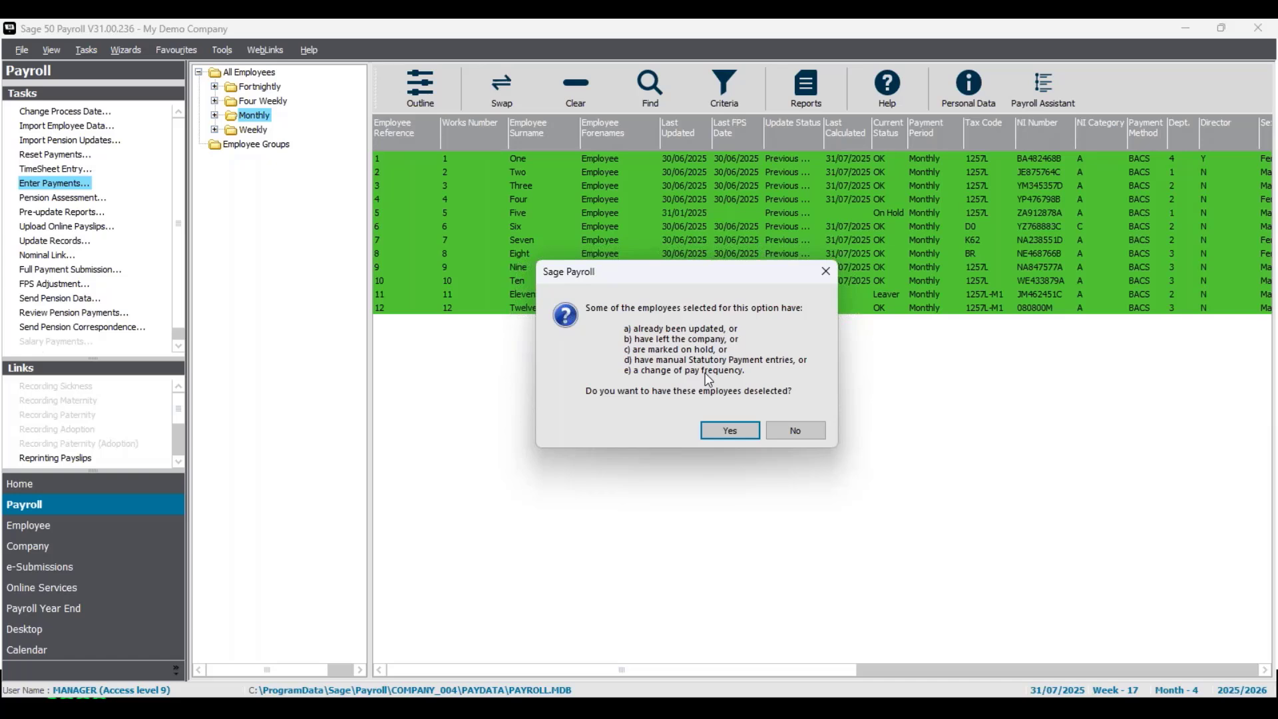
click(731, 430)
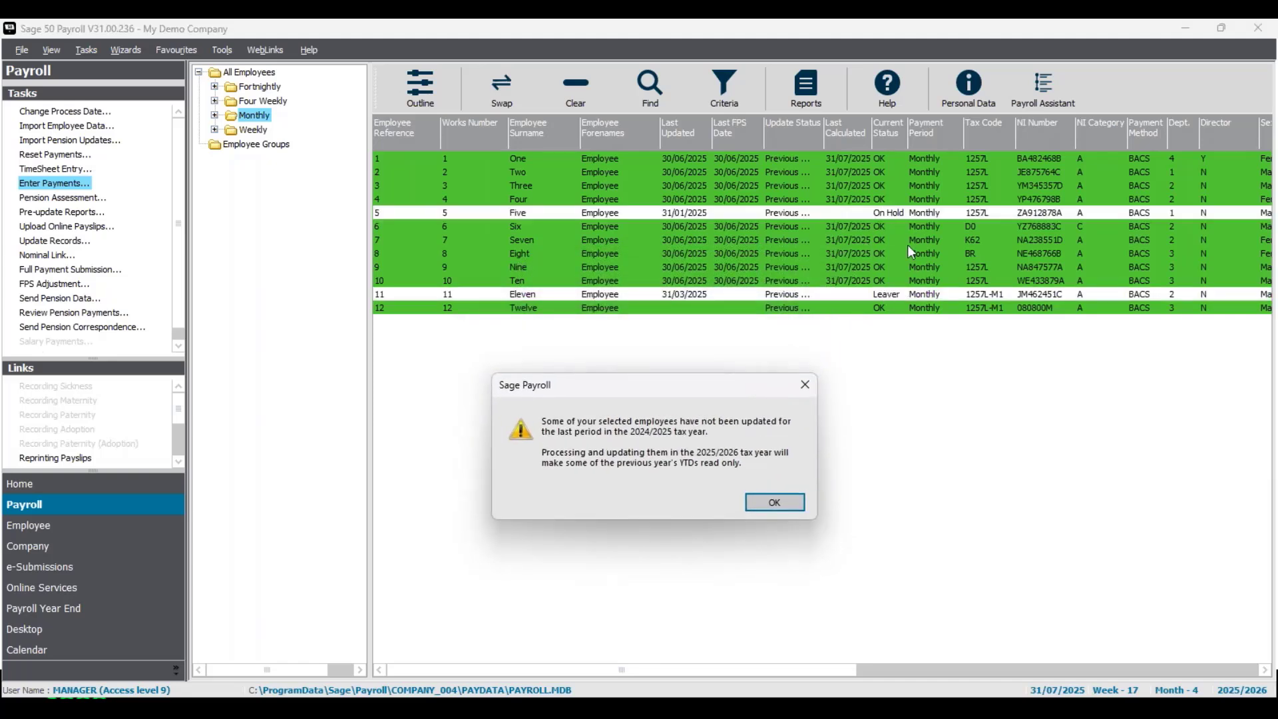
click(793, 503)
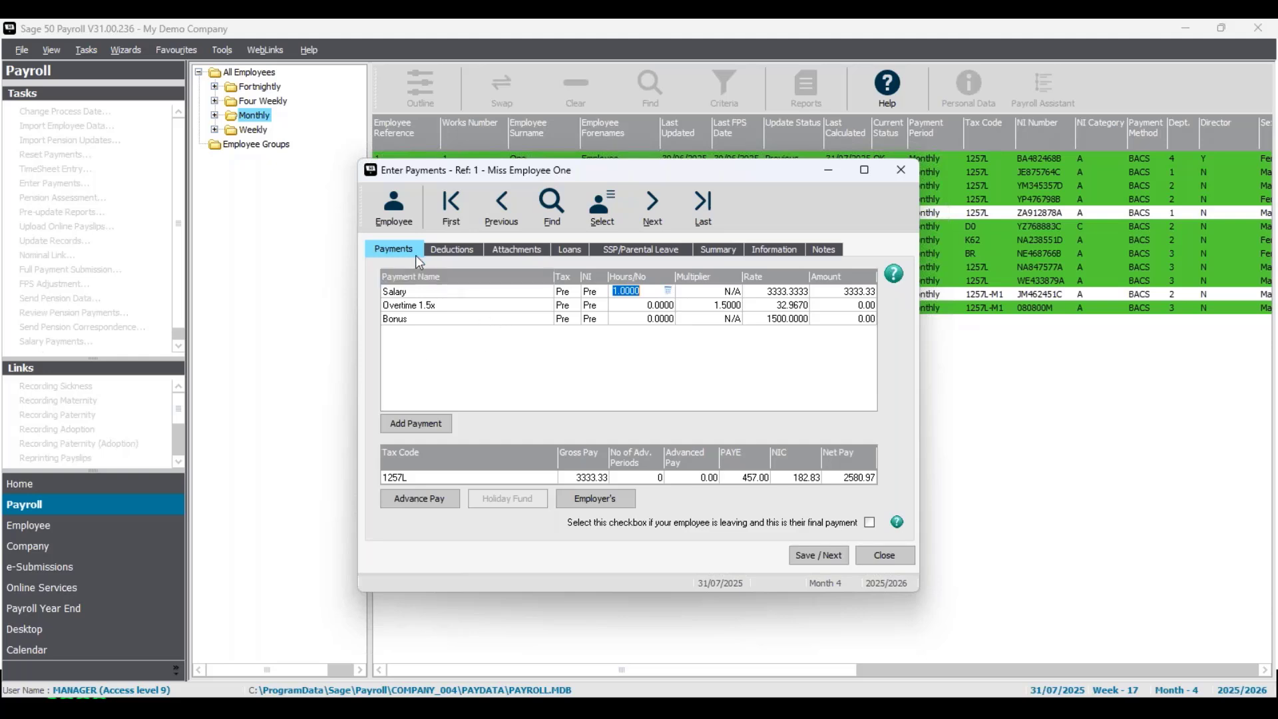
- Review each tab of the first employee's payment record, including the Pension group on the Information tab
click(545, 254)
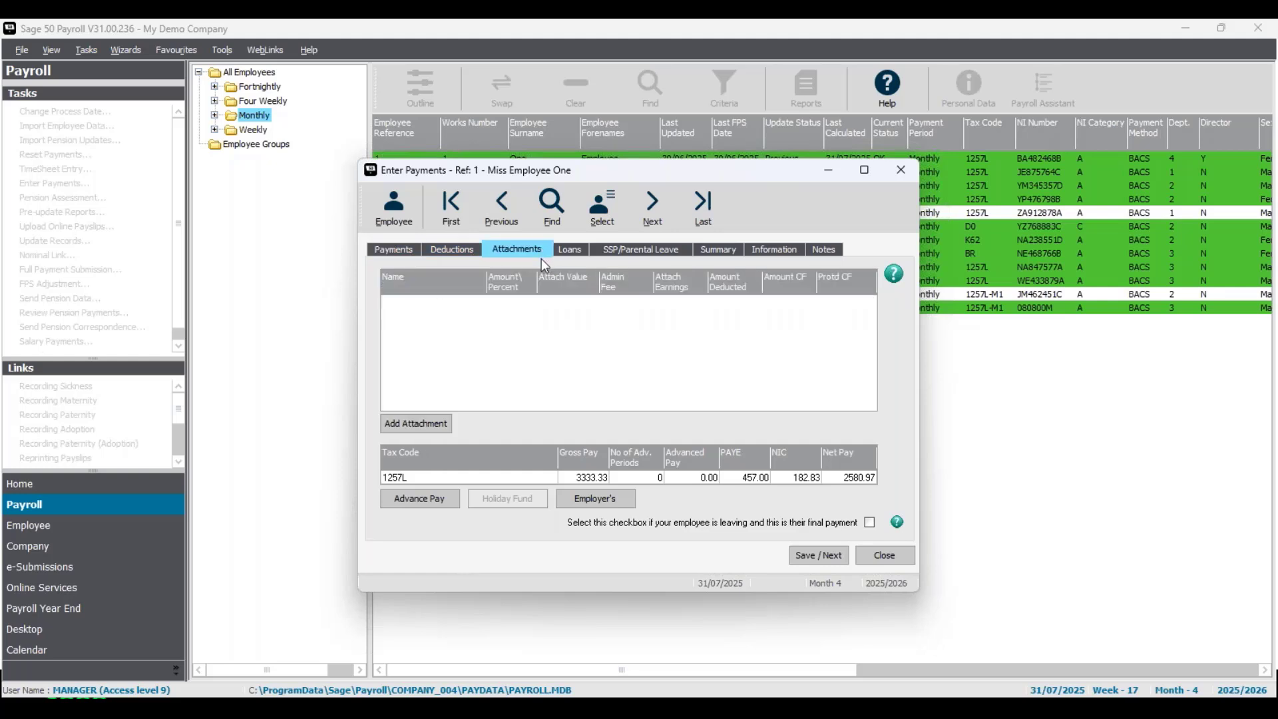
click(580, 254)
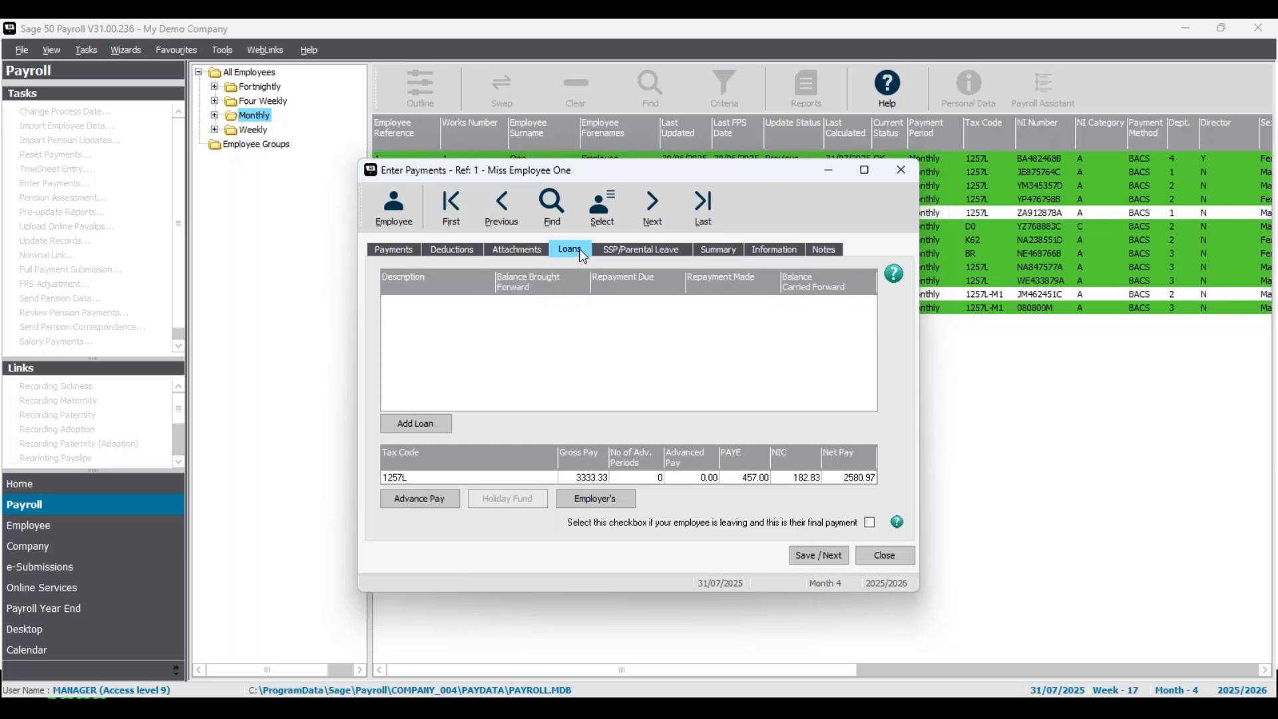
click(672, 252)
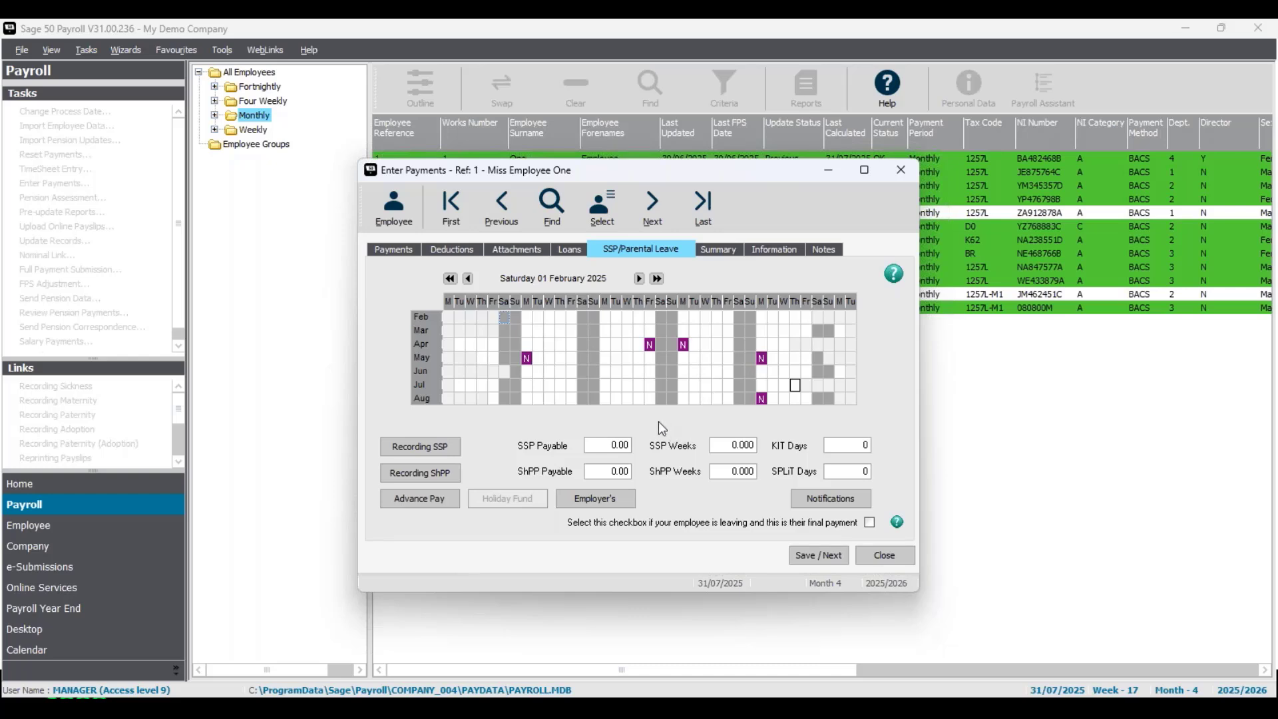
click(718, 250)
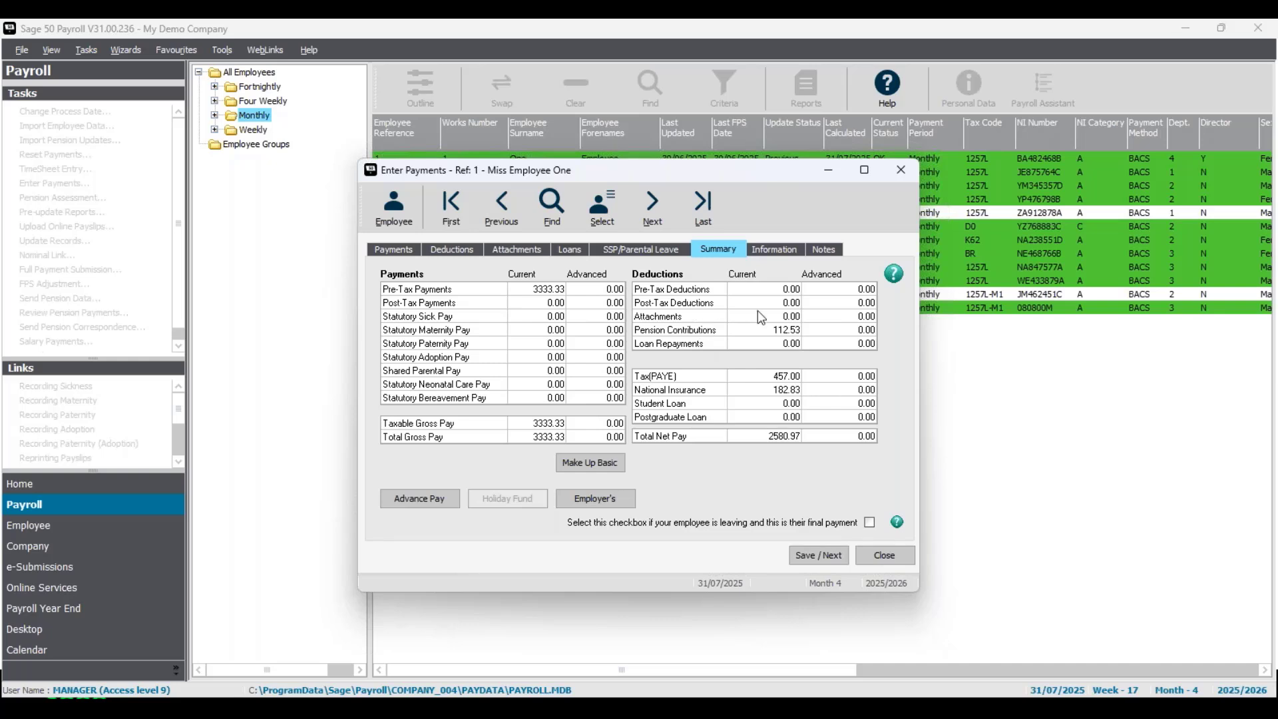
click(776, 257)
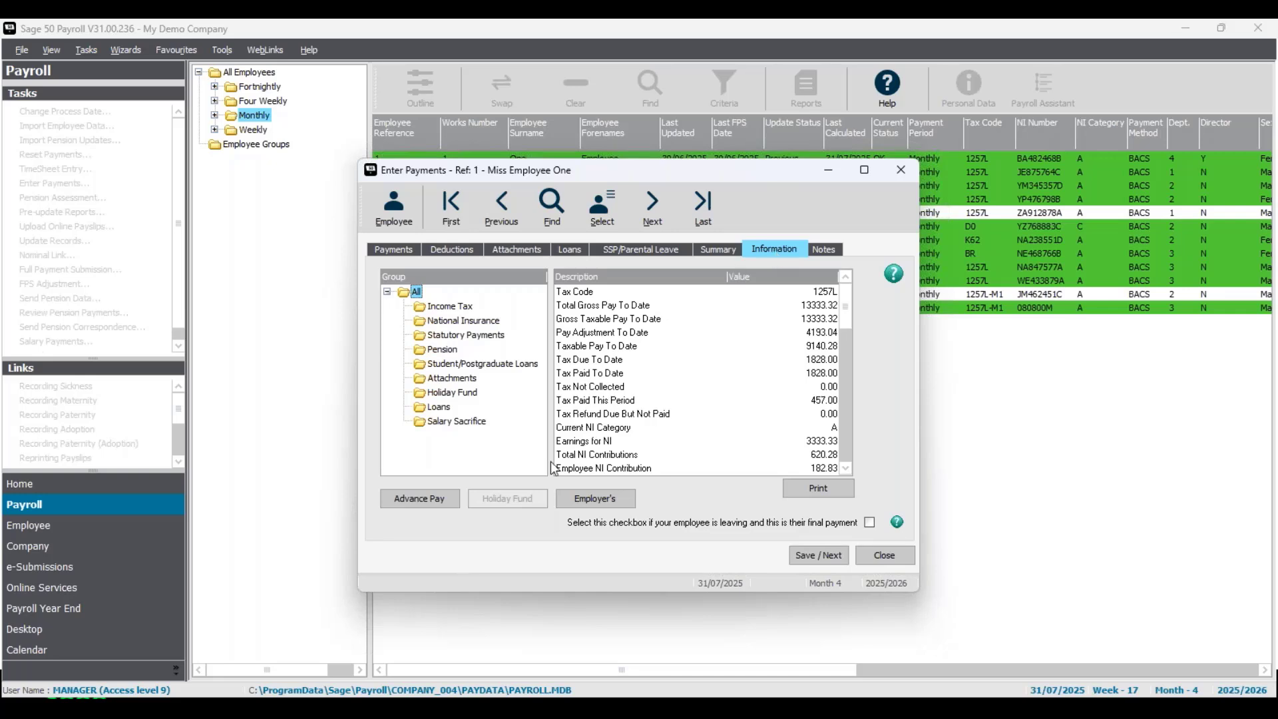
click(452, 352)
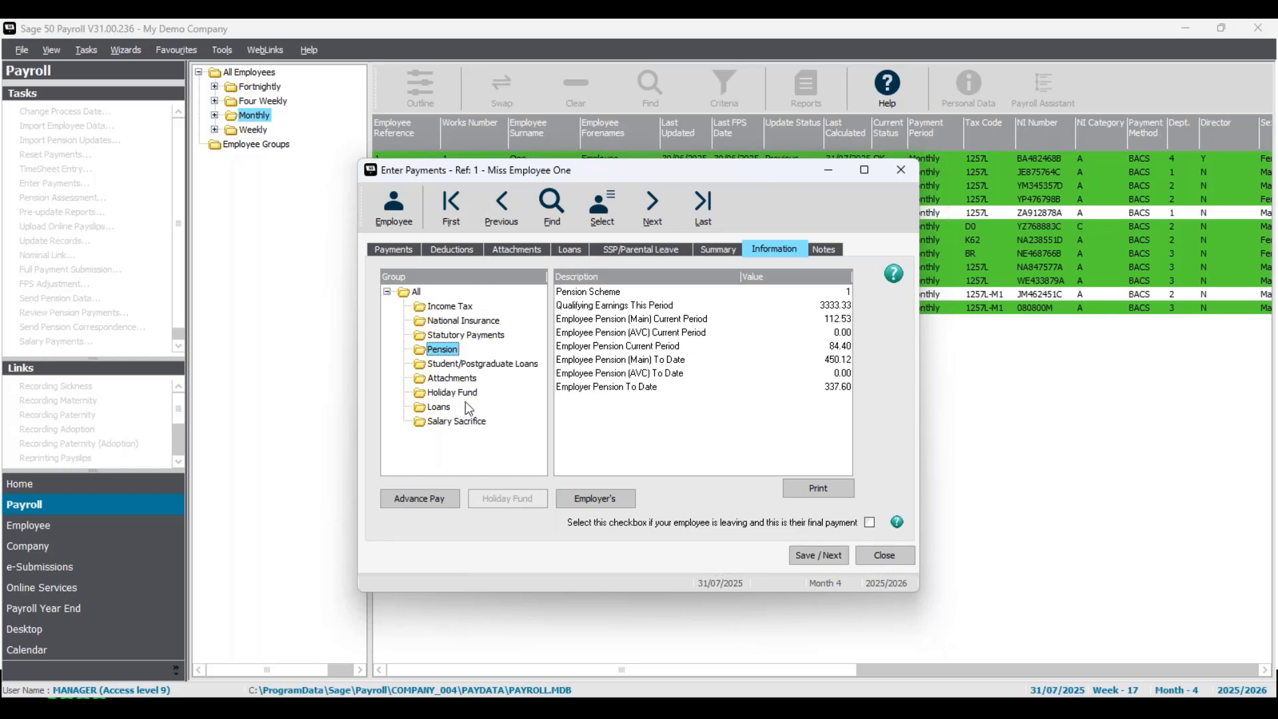
click(825, 252)
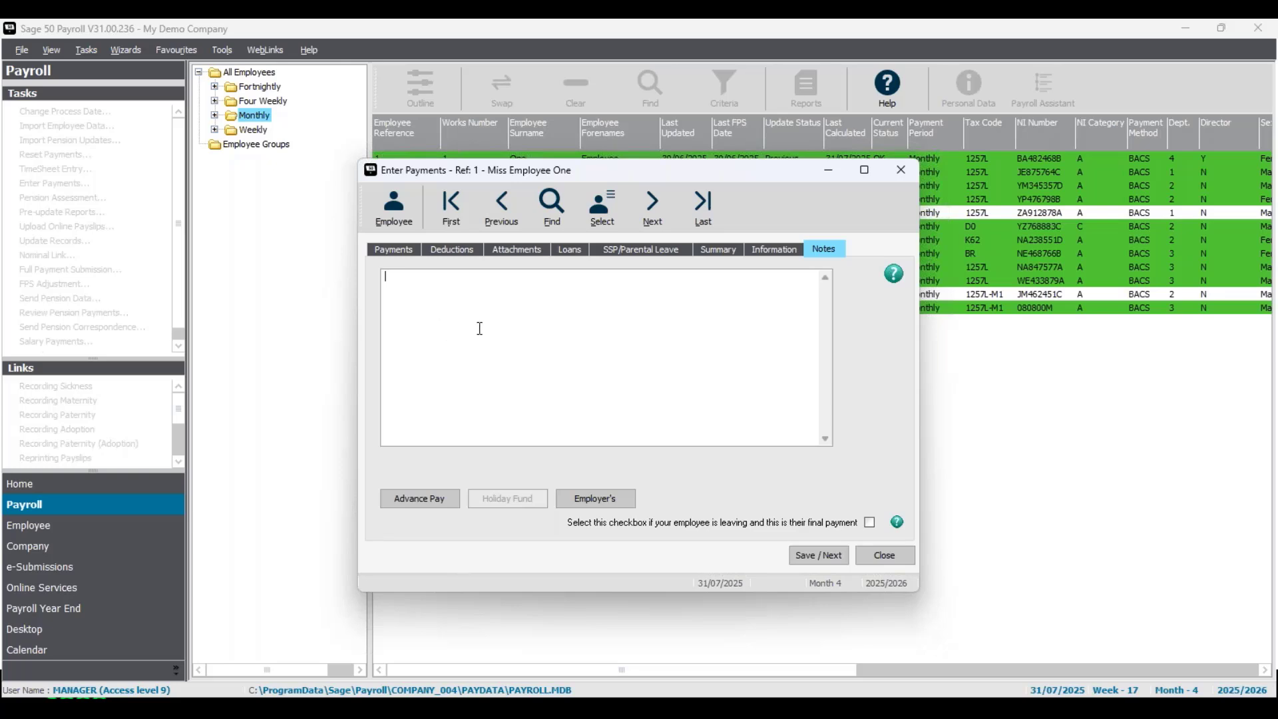
click(414, 251)
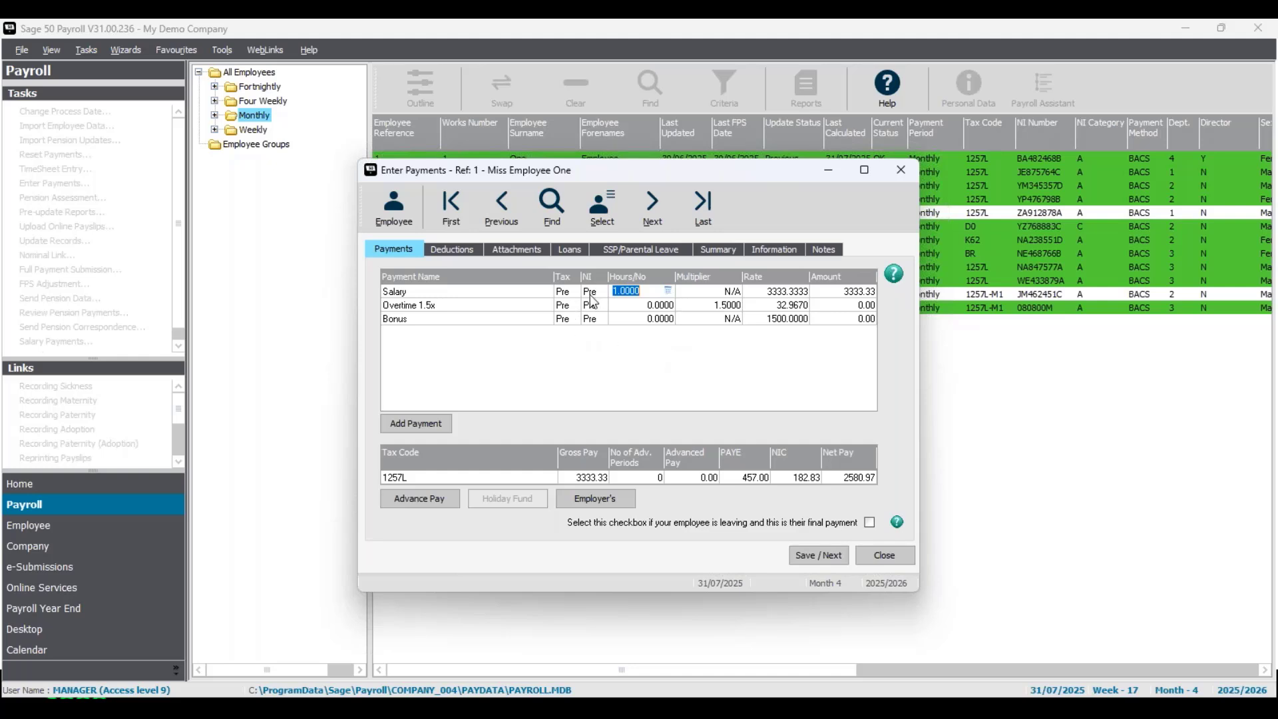
- Examine the Salary hours and rate fields, then view the Summary tab
click(650, 291)
click(785, 293)
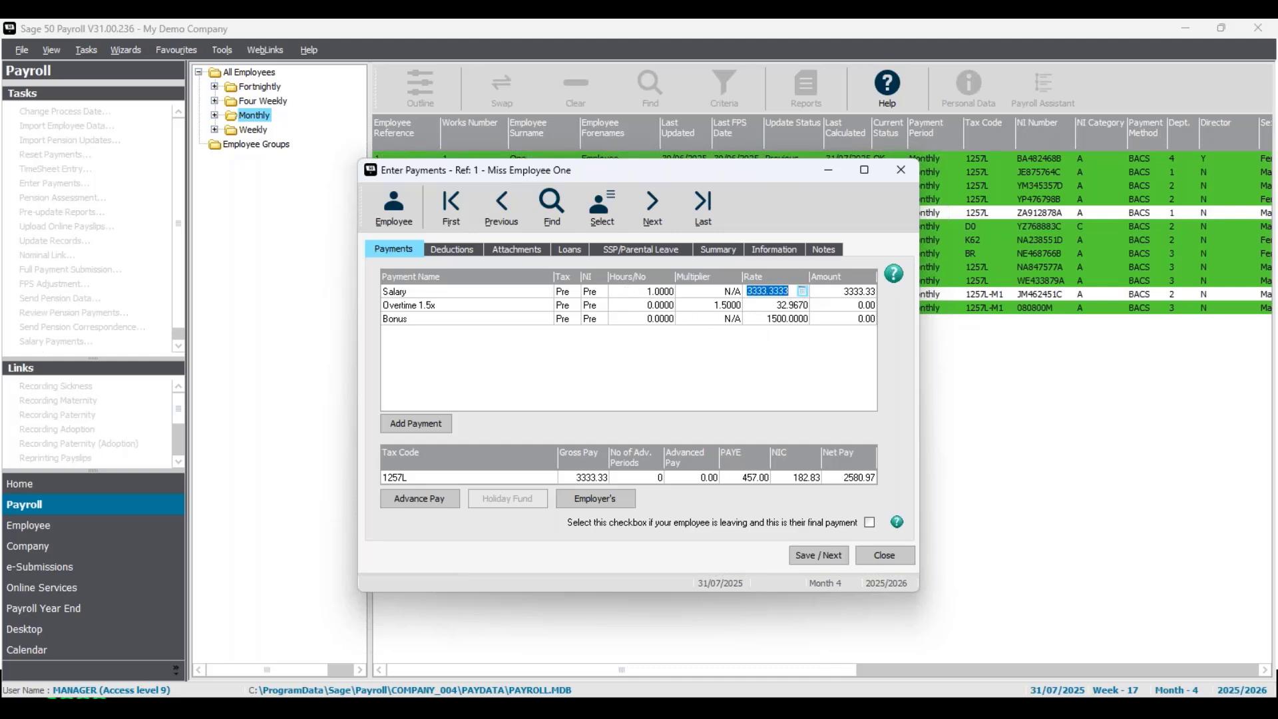
click(805, 296)
click(733, 246)
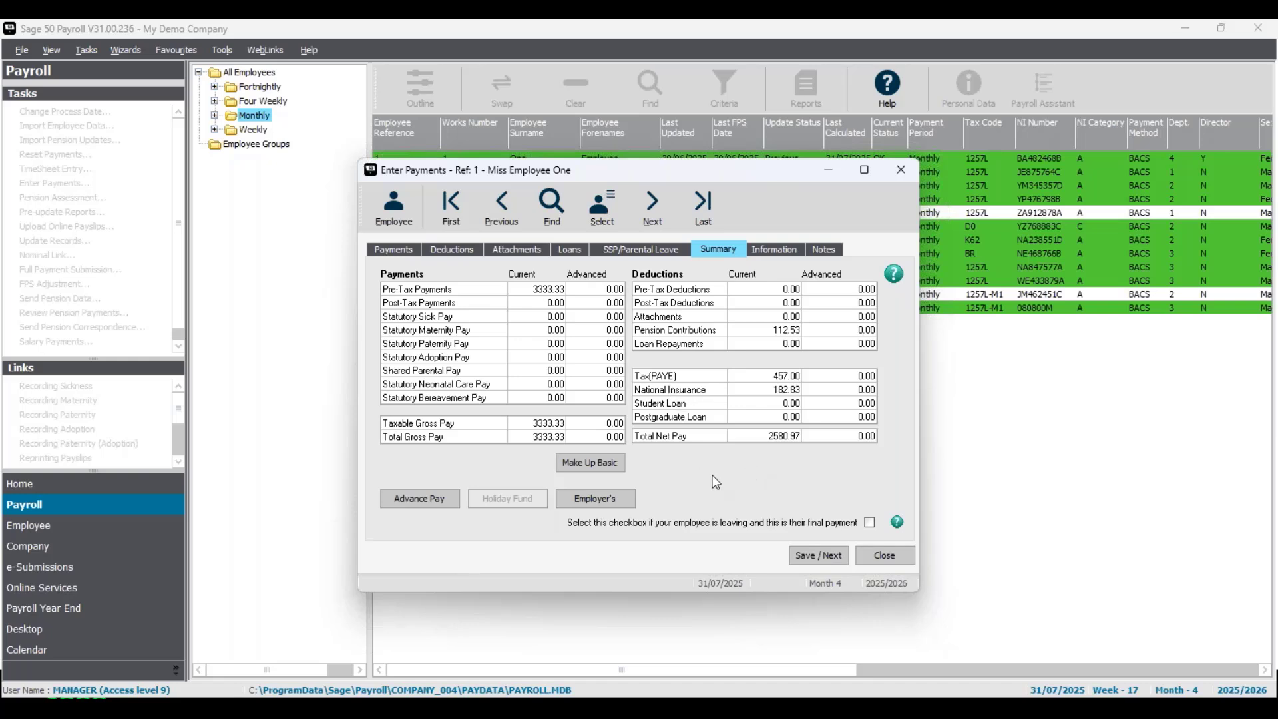
- View the employer's NI and pension contributions, close them, and return to the Payments tab
click(602, 497)
click(714, 305)
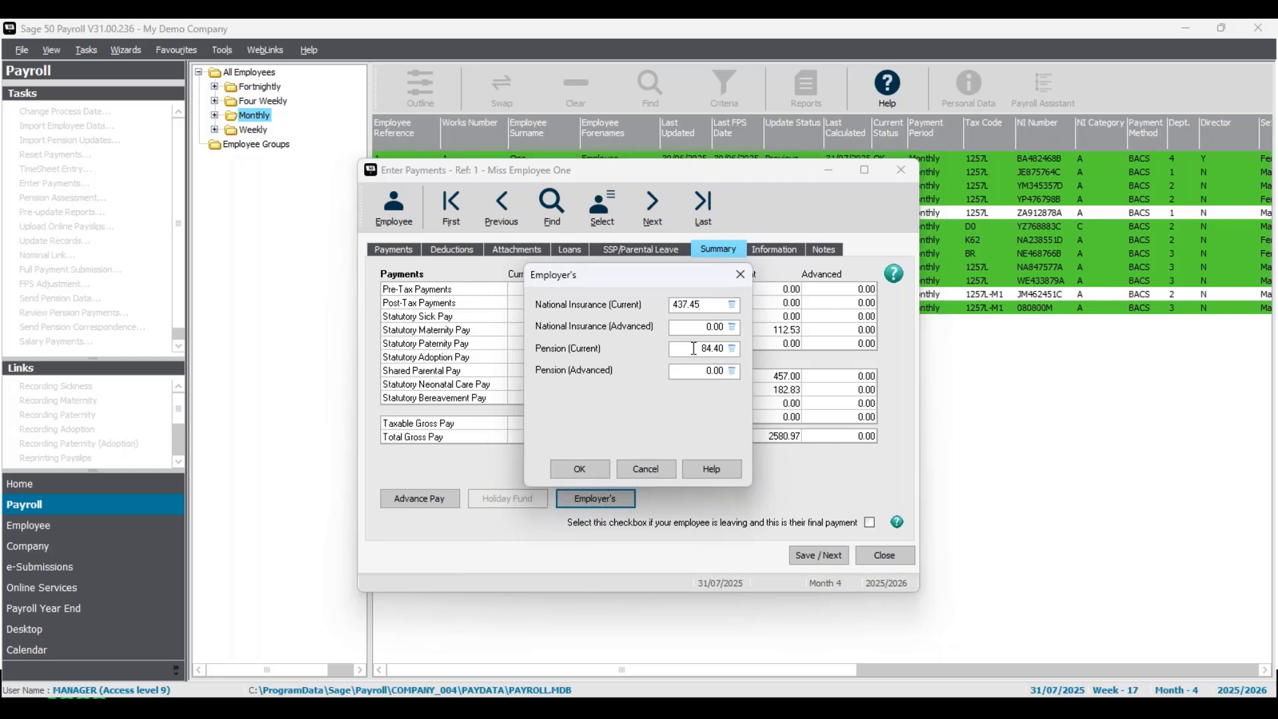
click(740, 274)
click(403, 251)
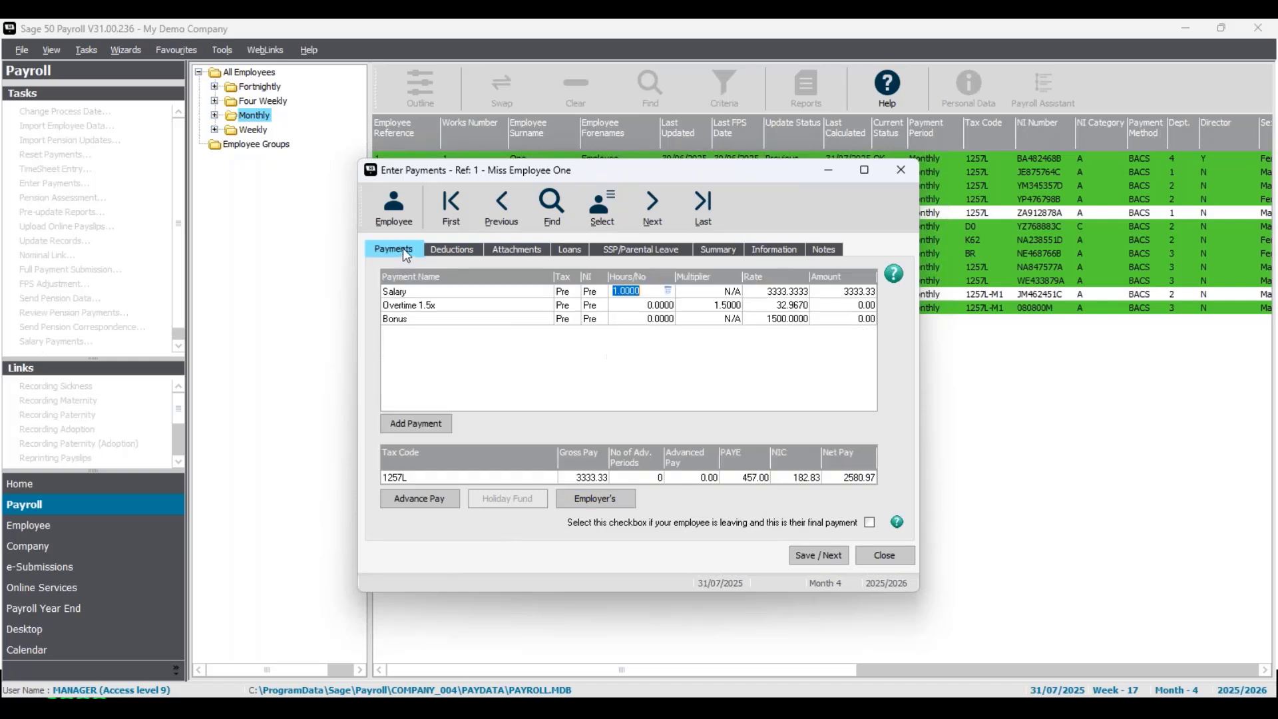
- Save payments for the first three employees, advancing to employee four
click(826, 556)
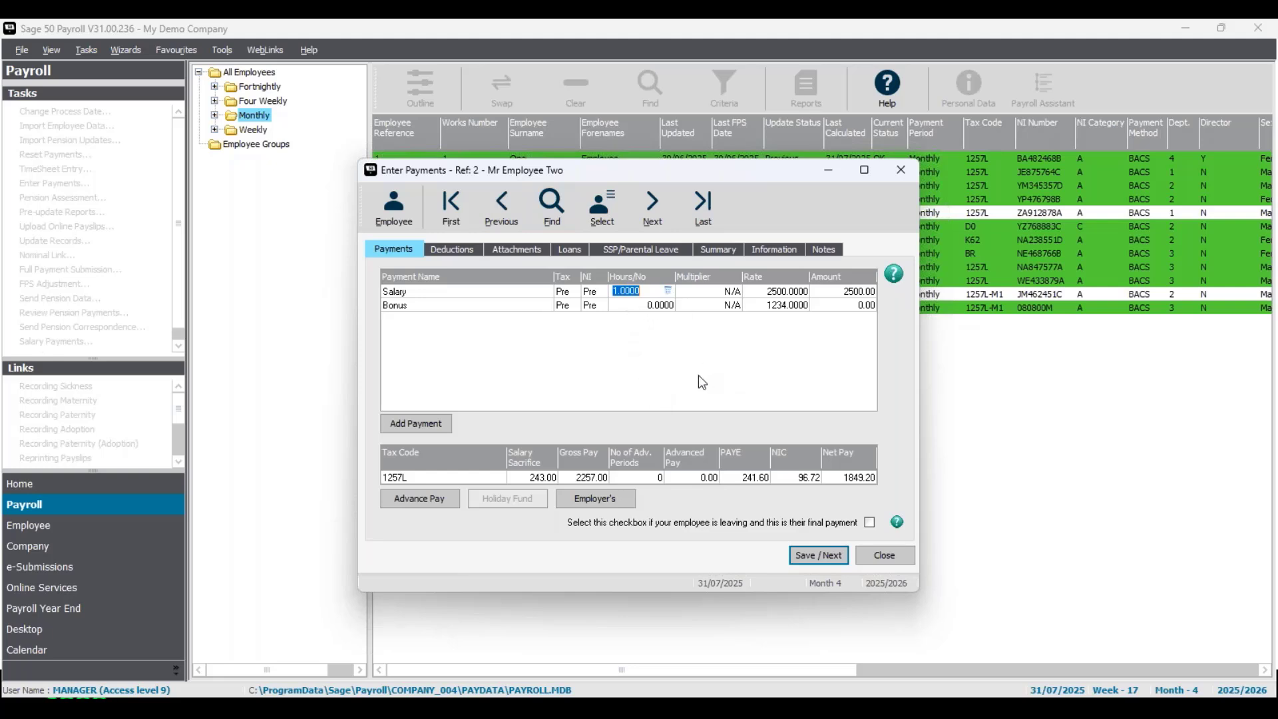
click(820, 559)
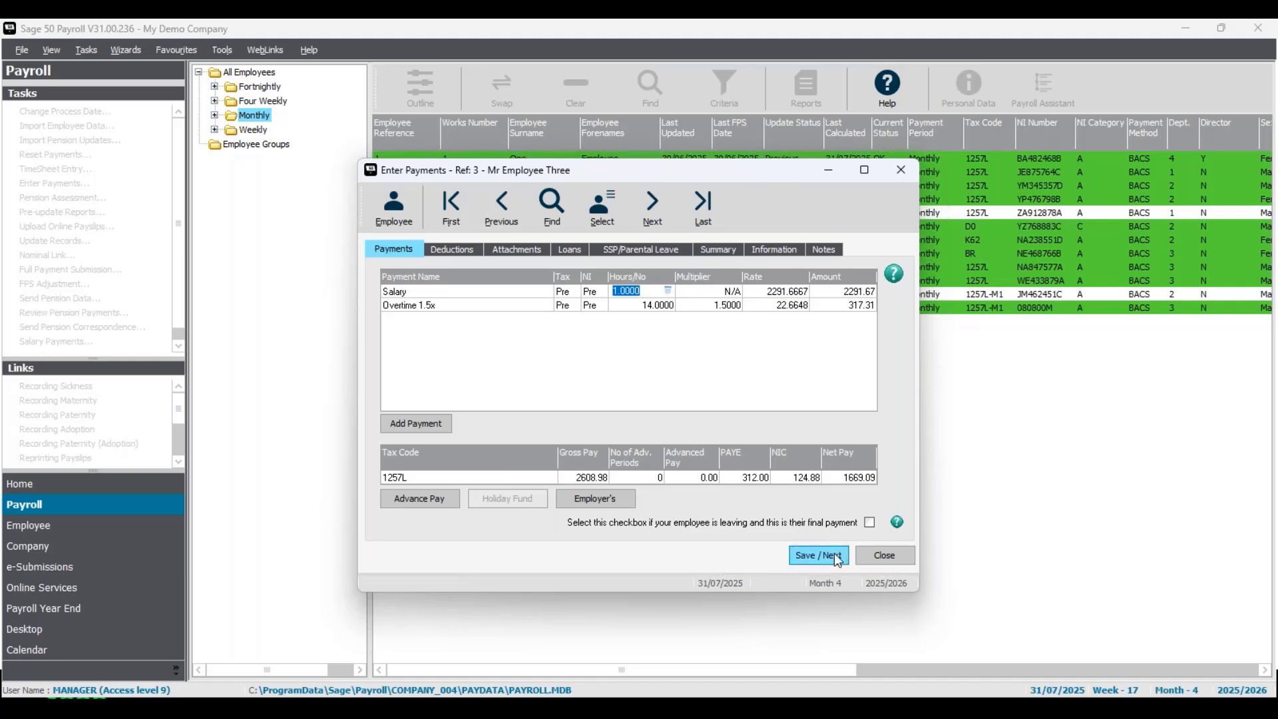
click(836, 557)
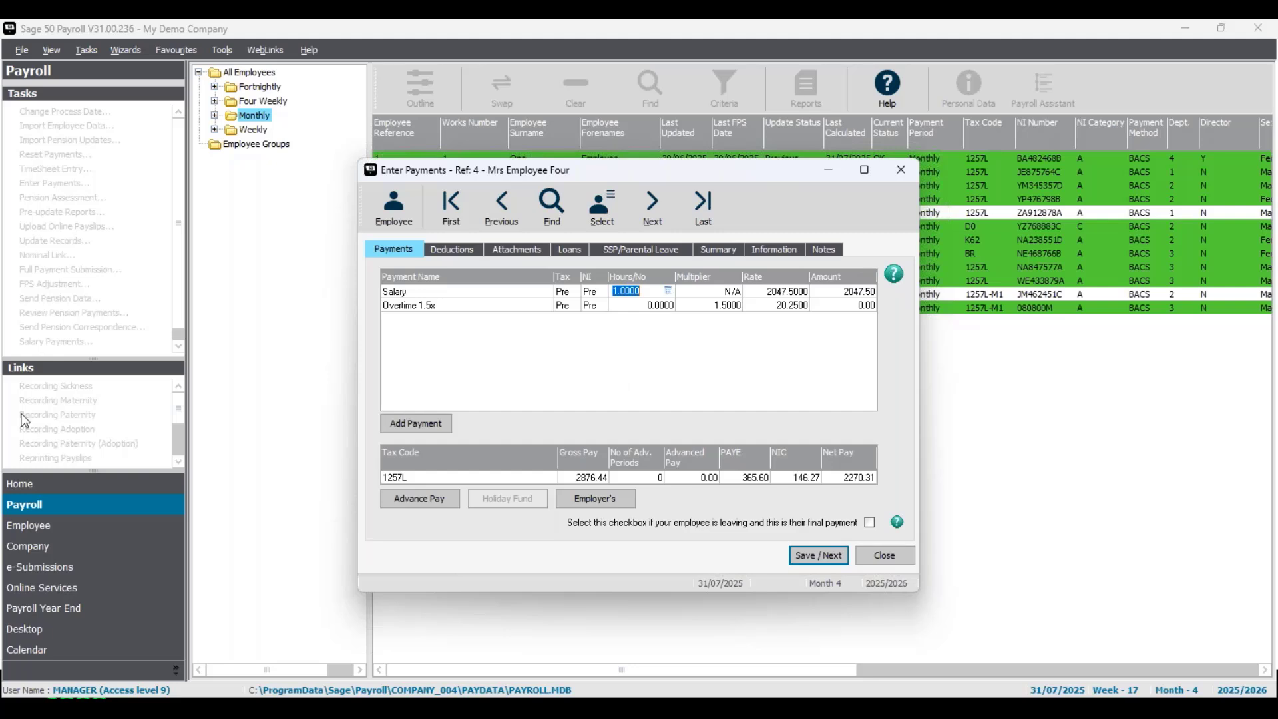
- Make up employee four's basic pay to cover statutory maternity pay from the Summary tab
click(718, 250)
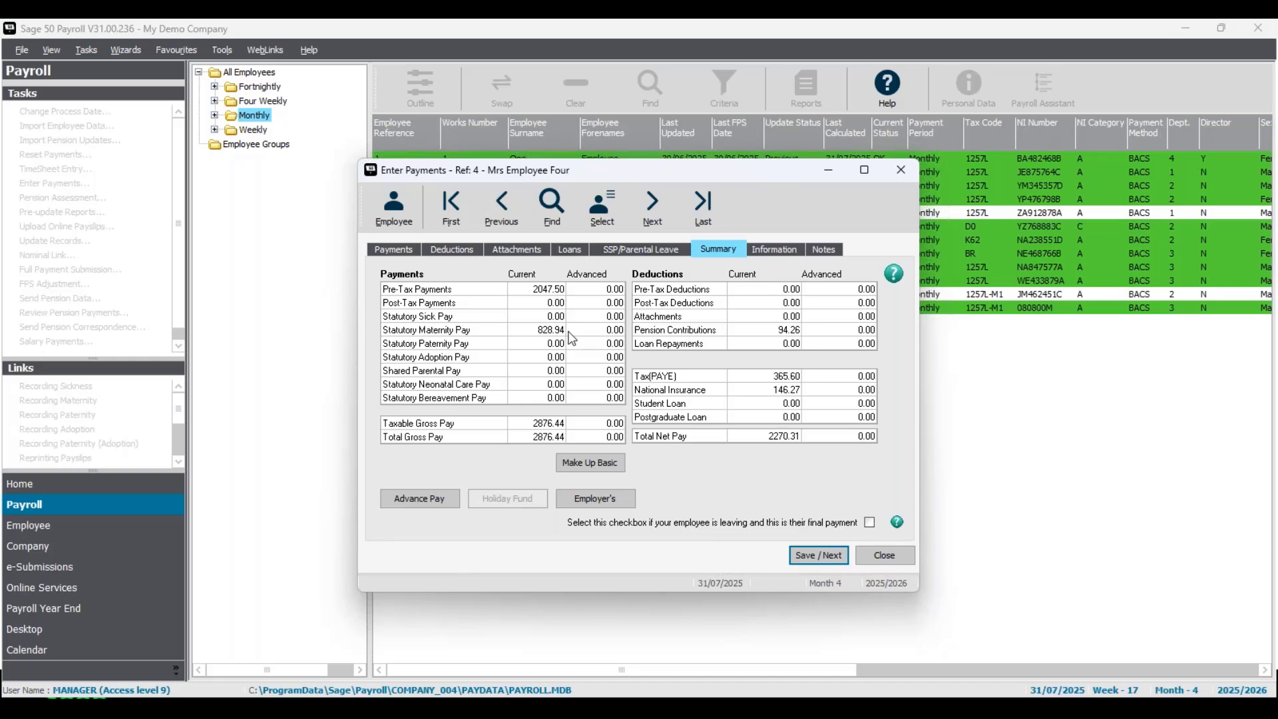
click(399, 250)
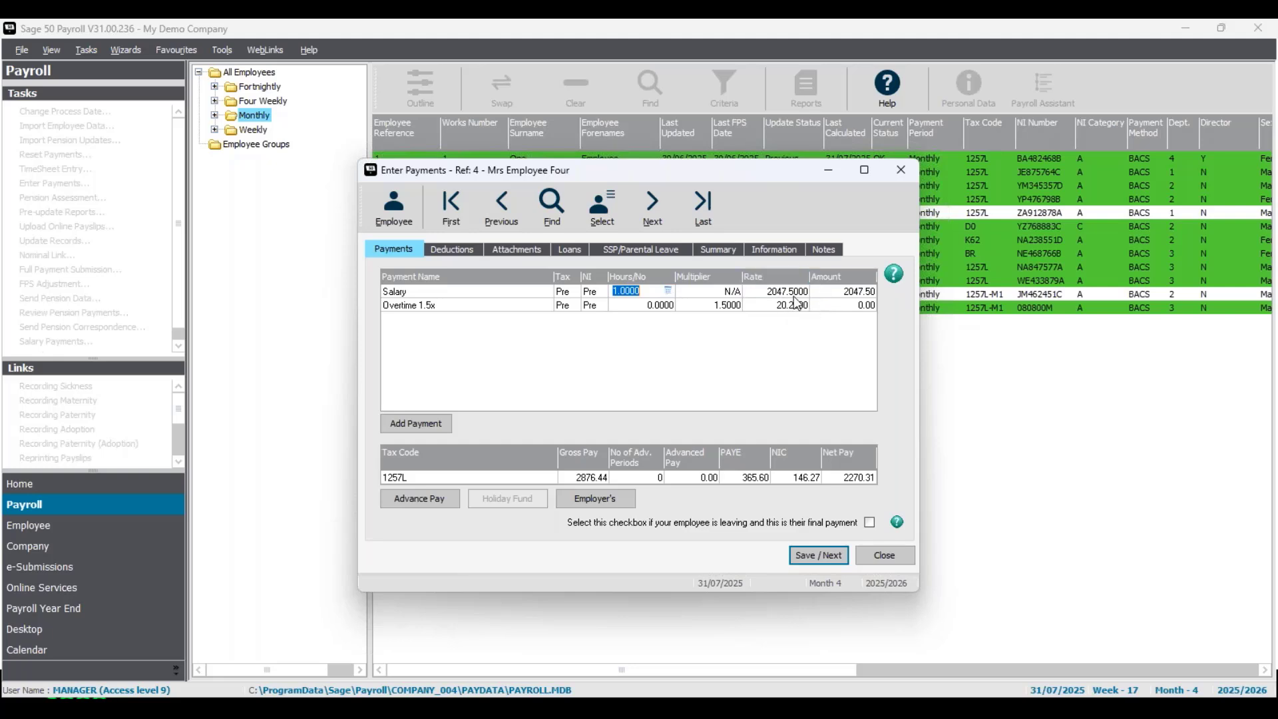
click(719, 248)
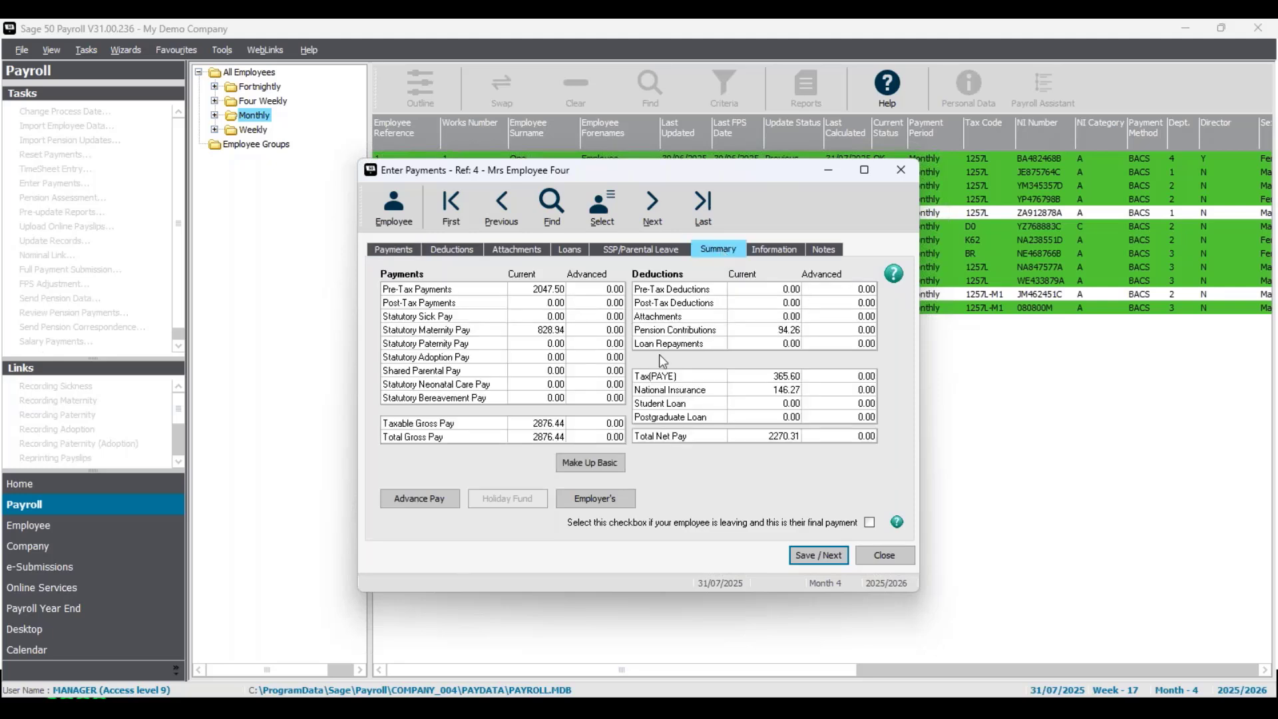
click(591, 463)
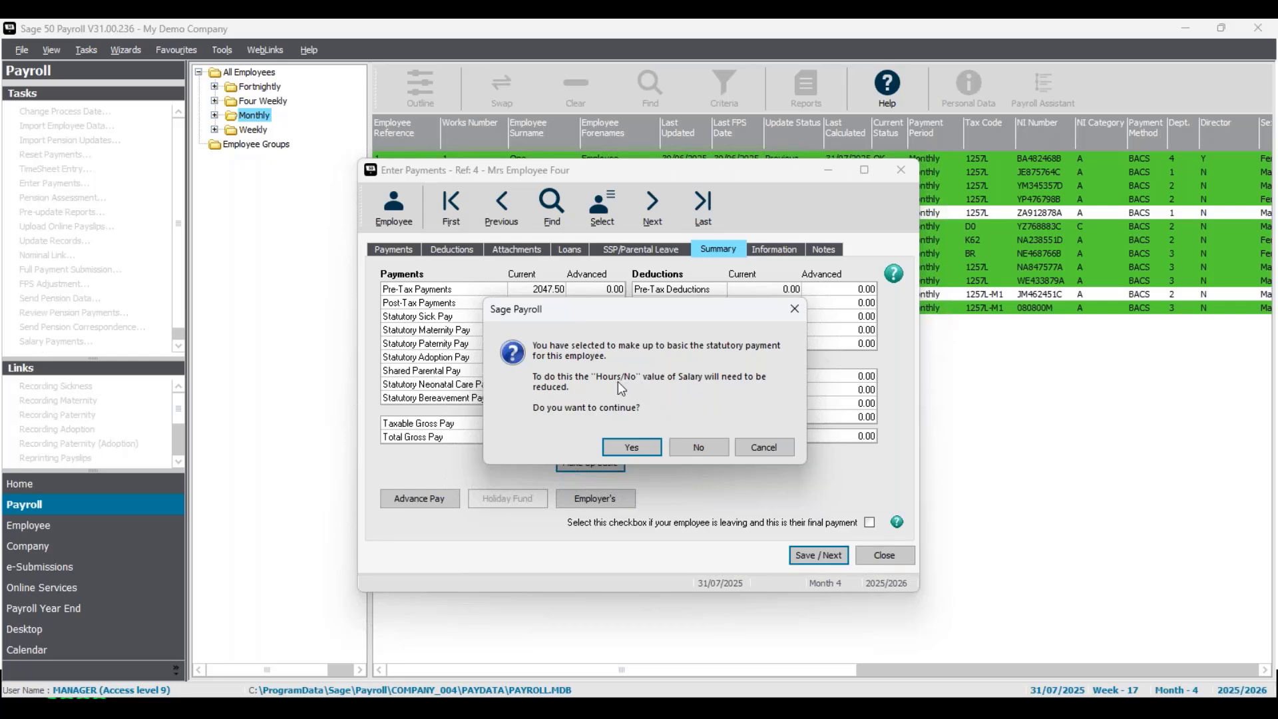
click(636, 448)
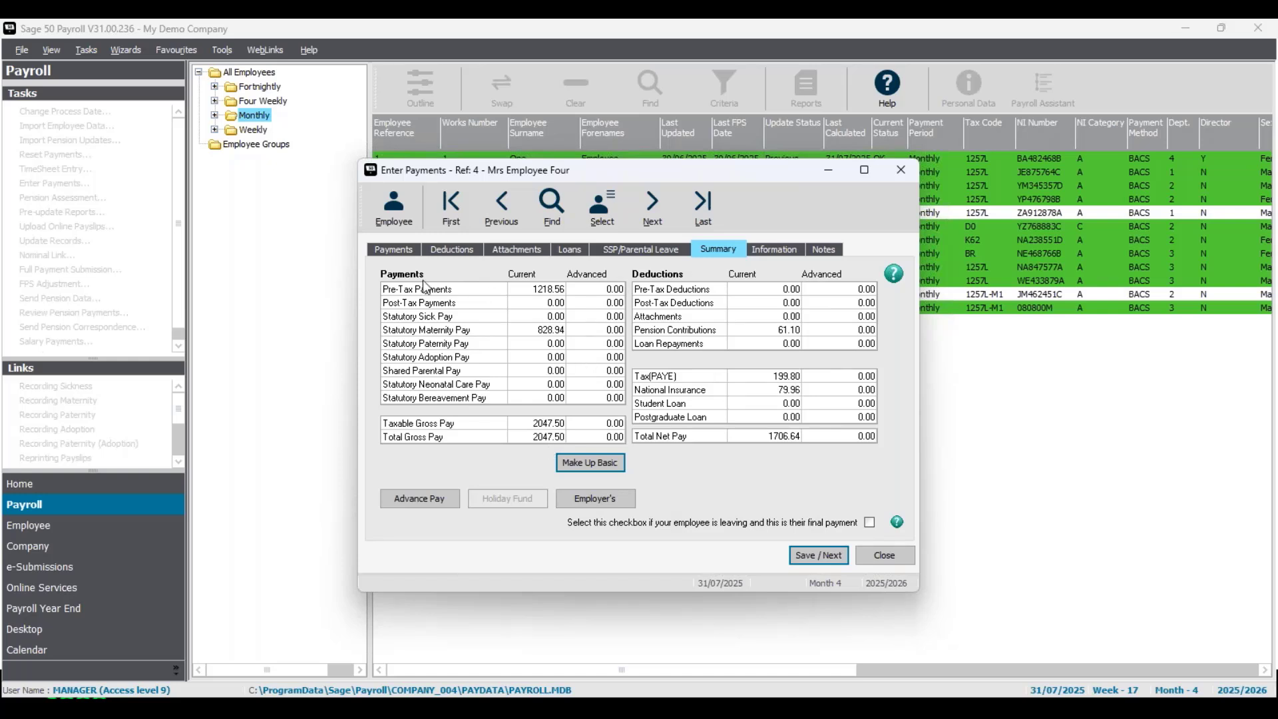
- Check employee four's reduced Salary hours and totals, then save payments for employees four and six
click(398, 249)
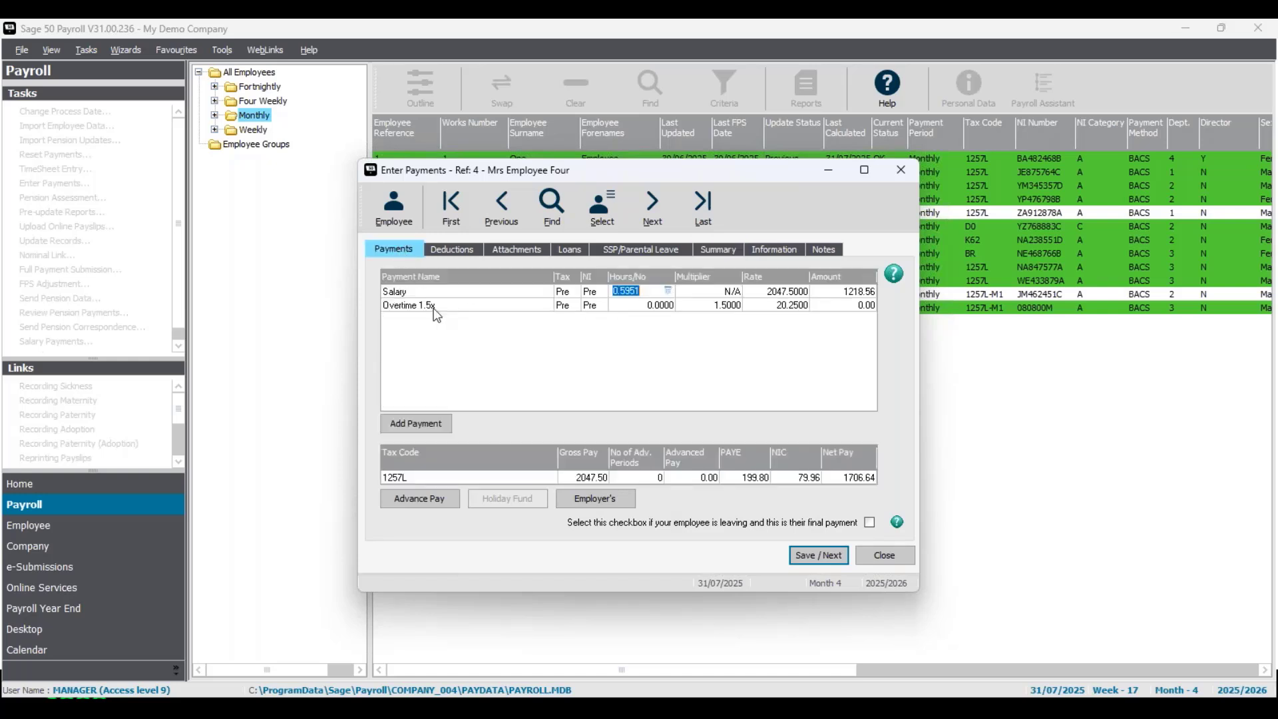
click(655, 290)
click(730, 256)
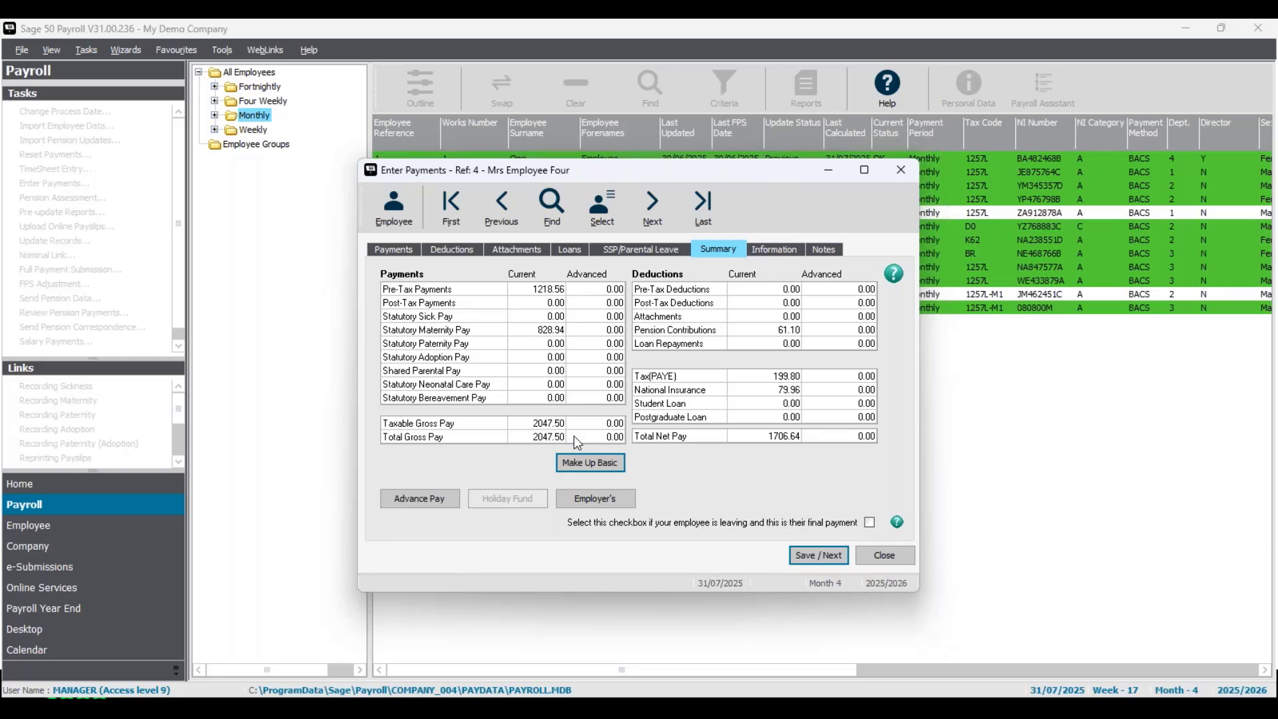
click(391, 253)
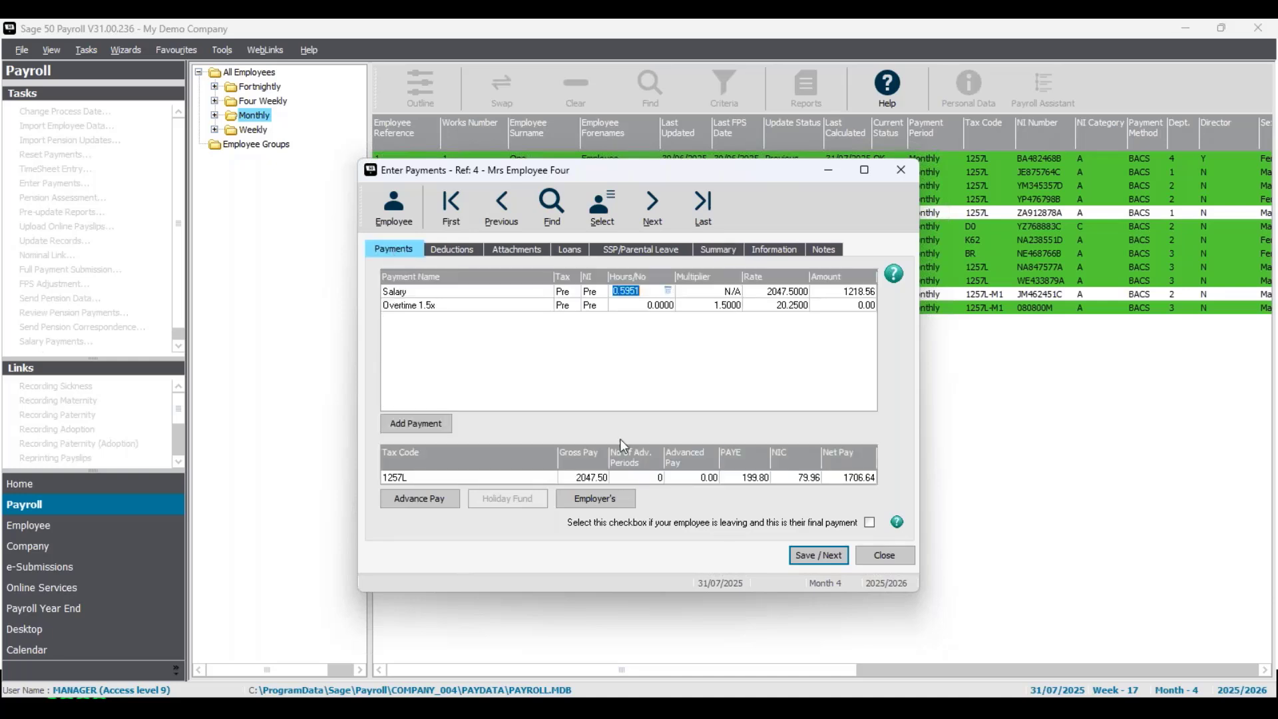
click(827, 561)
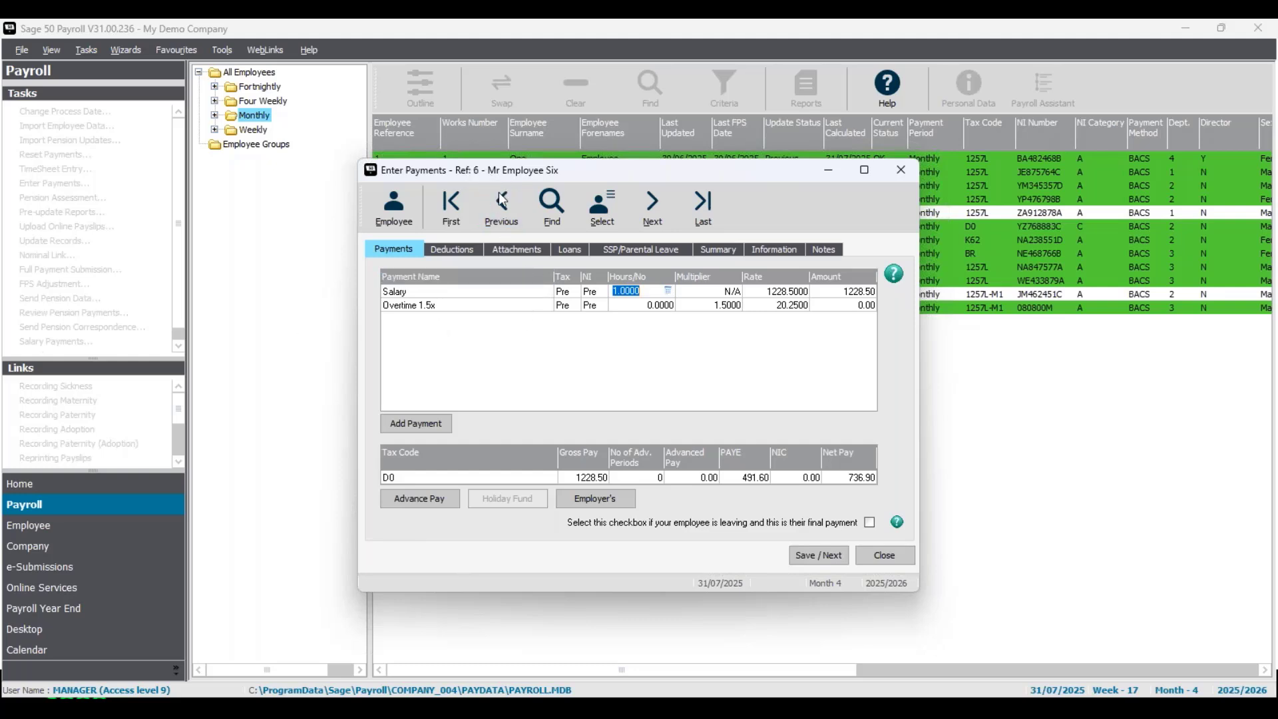
click(821, 553)
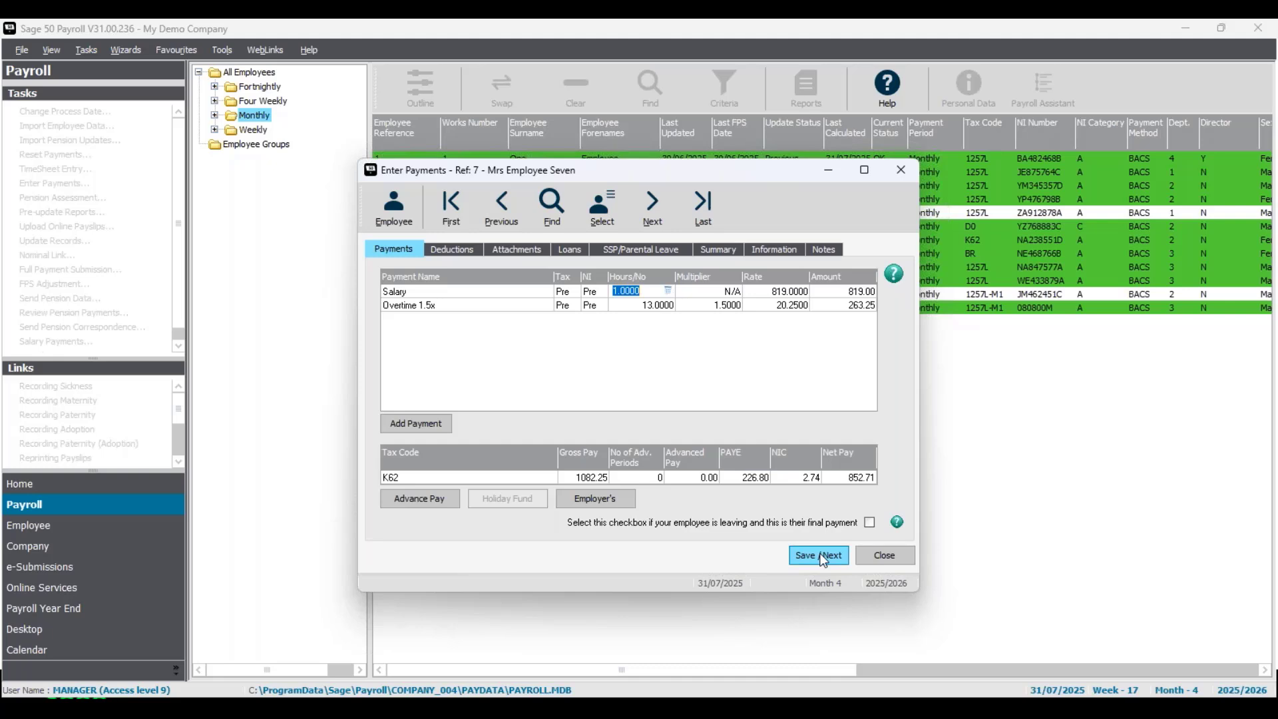
- Save payments for employees seven, eight and ten, advancing to employee twelve
click(823, 557)
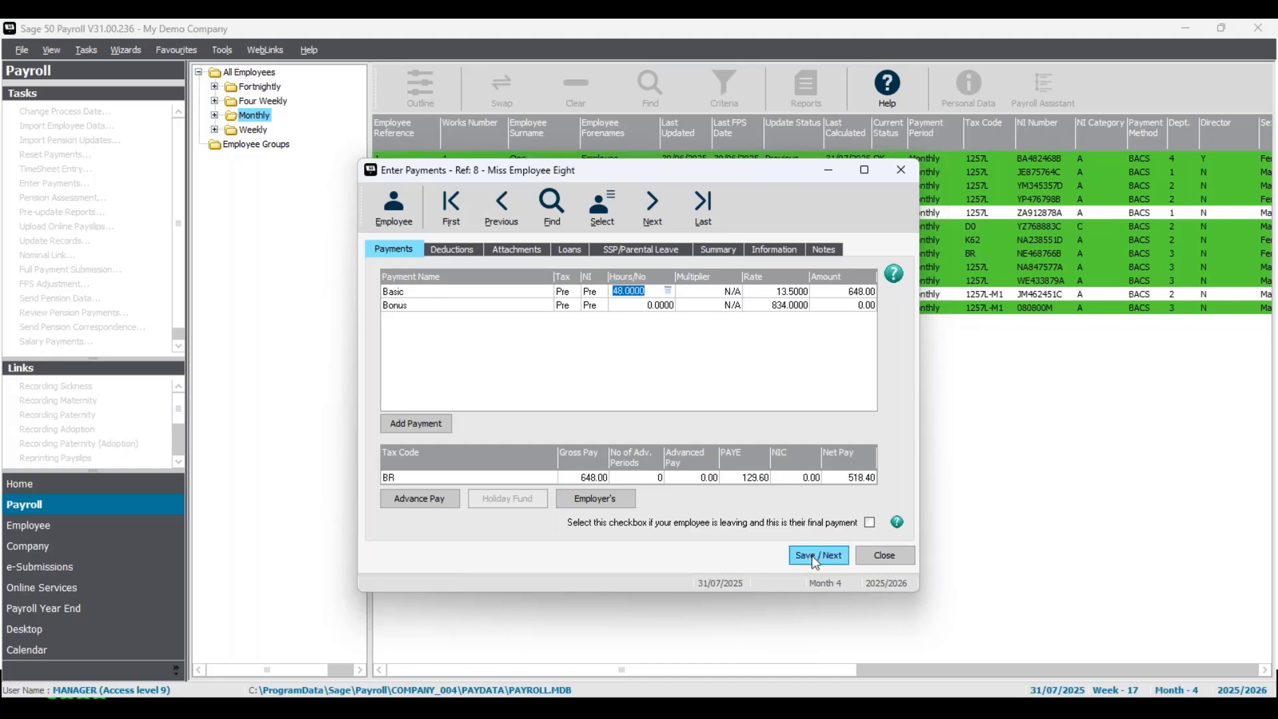
click(657, 291)
click(814, 563)
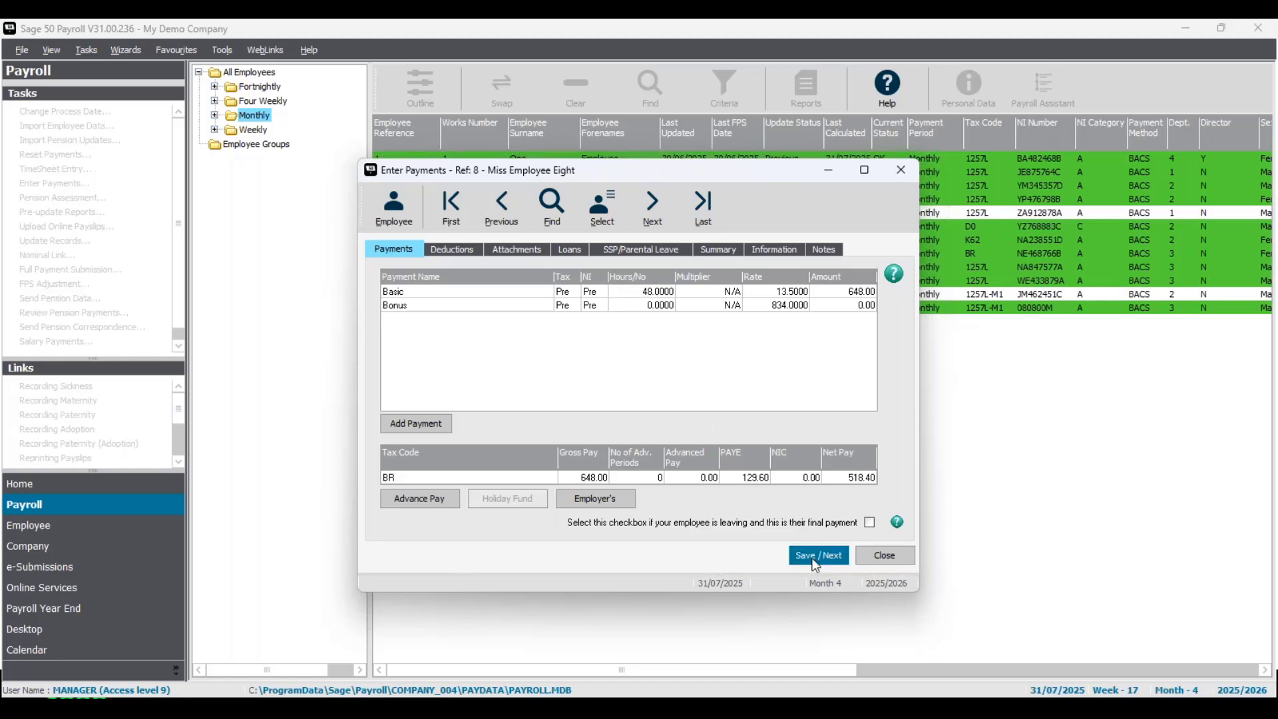
click(815, 563)
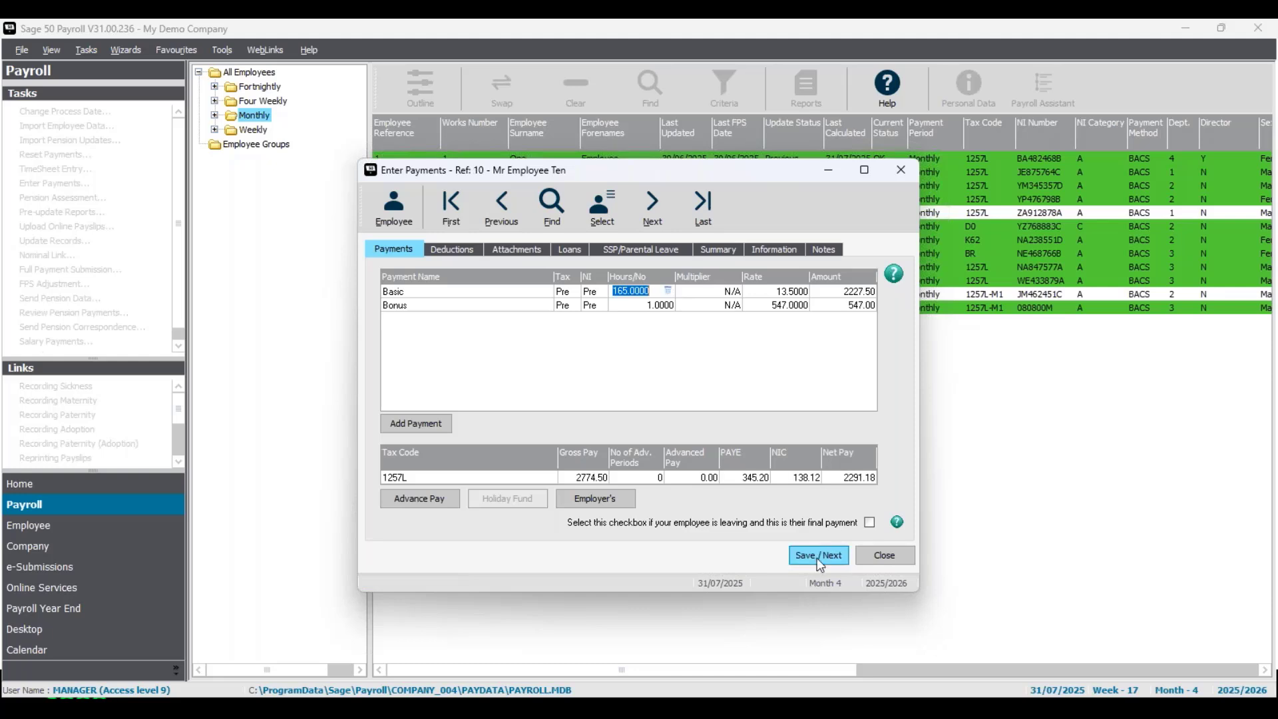
click(818, 558)
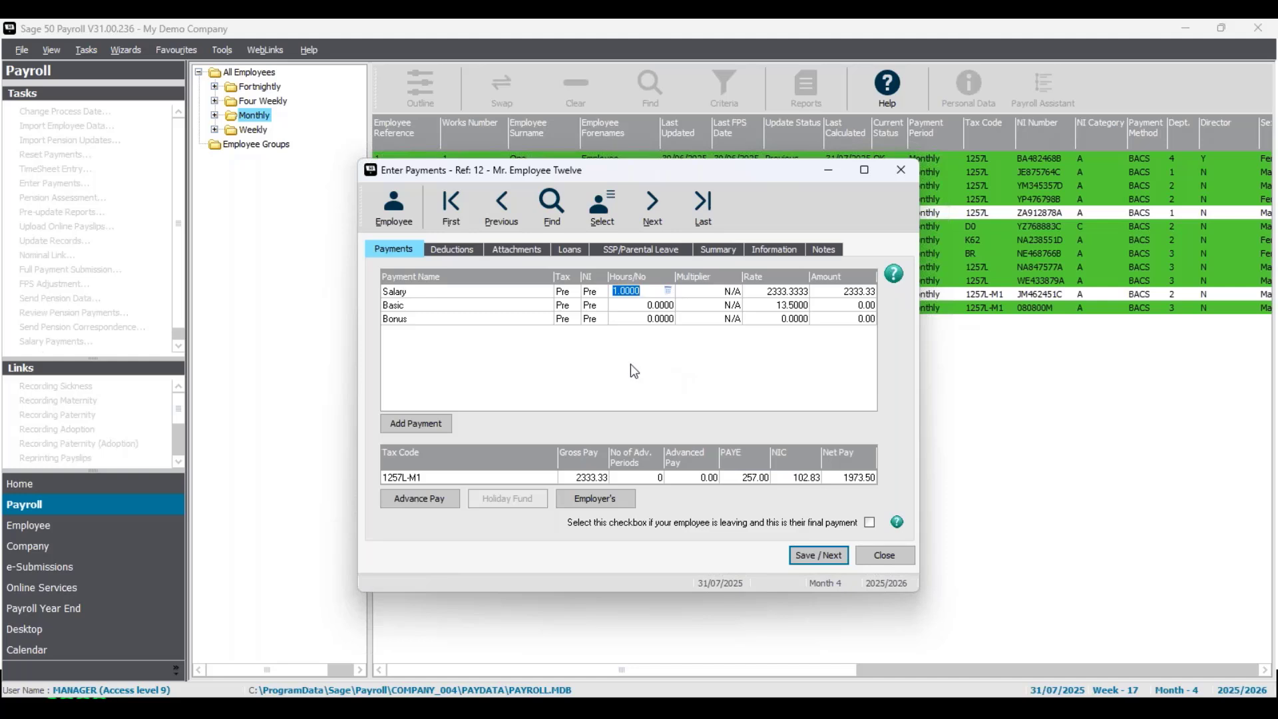
- Set employee twelve's Salary hours to 0.8261 using the calculator, then review the pay Summary
click(653, 289)
drag(631, 175, 638, 169)
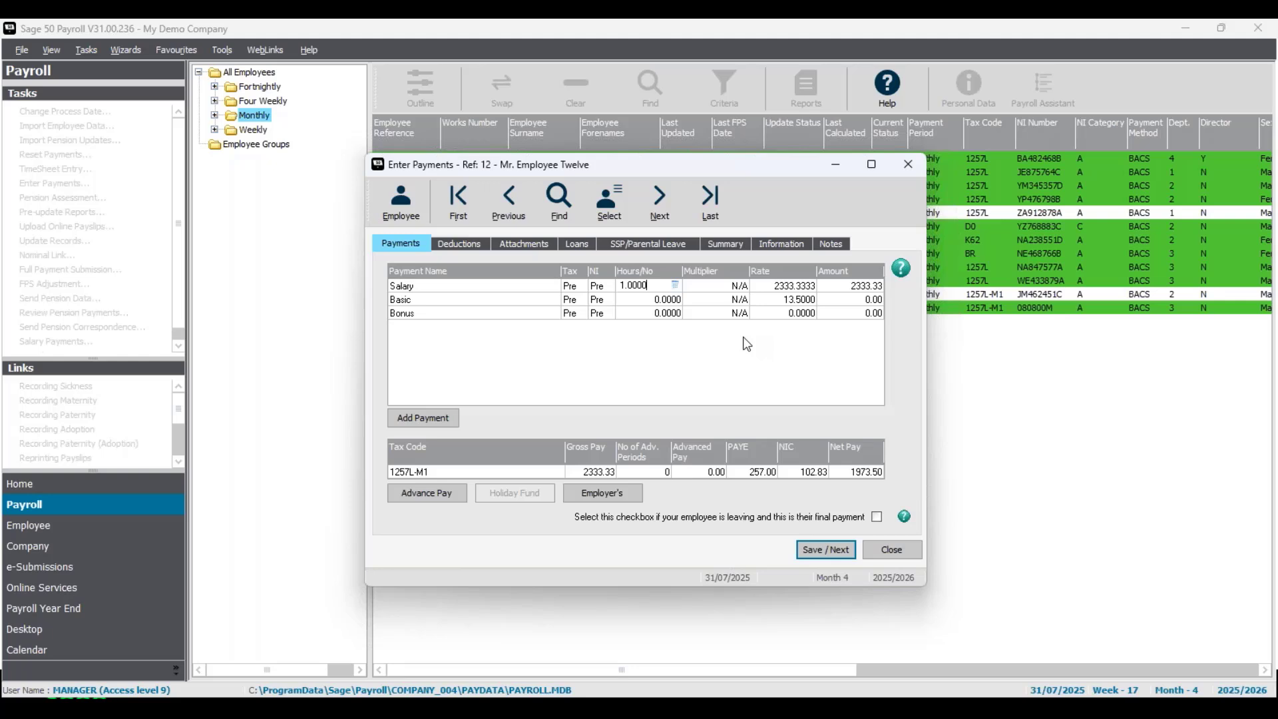
click(675, 286)
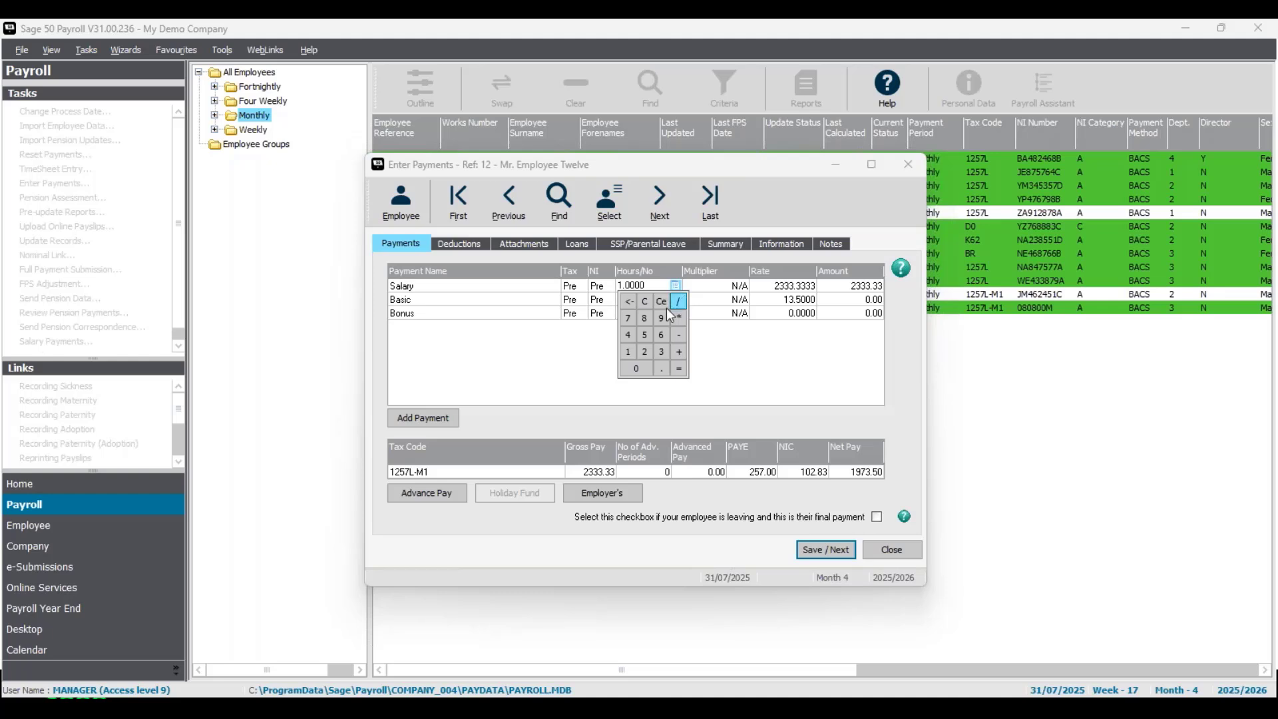
click(630, 353)
click(645, 351)
click(665, 356)
click(679, 370)
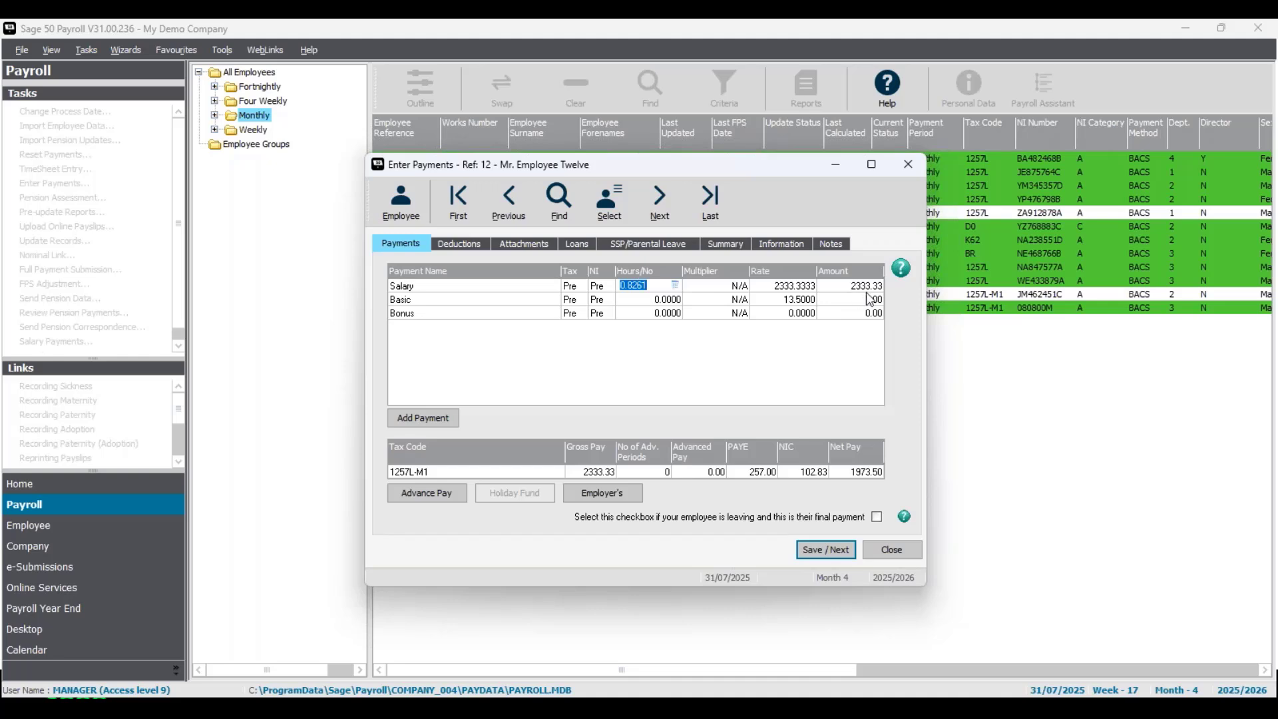
key(Tab)
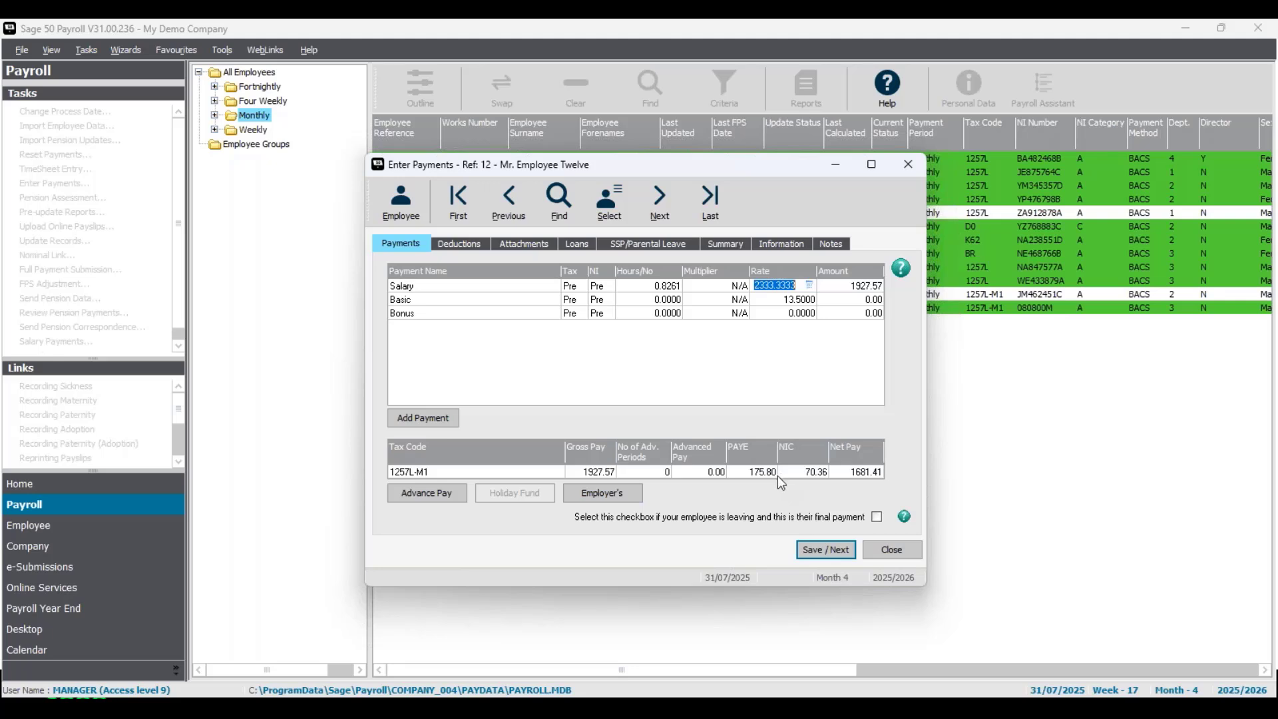
click(732, 244)
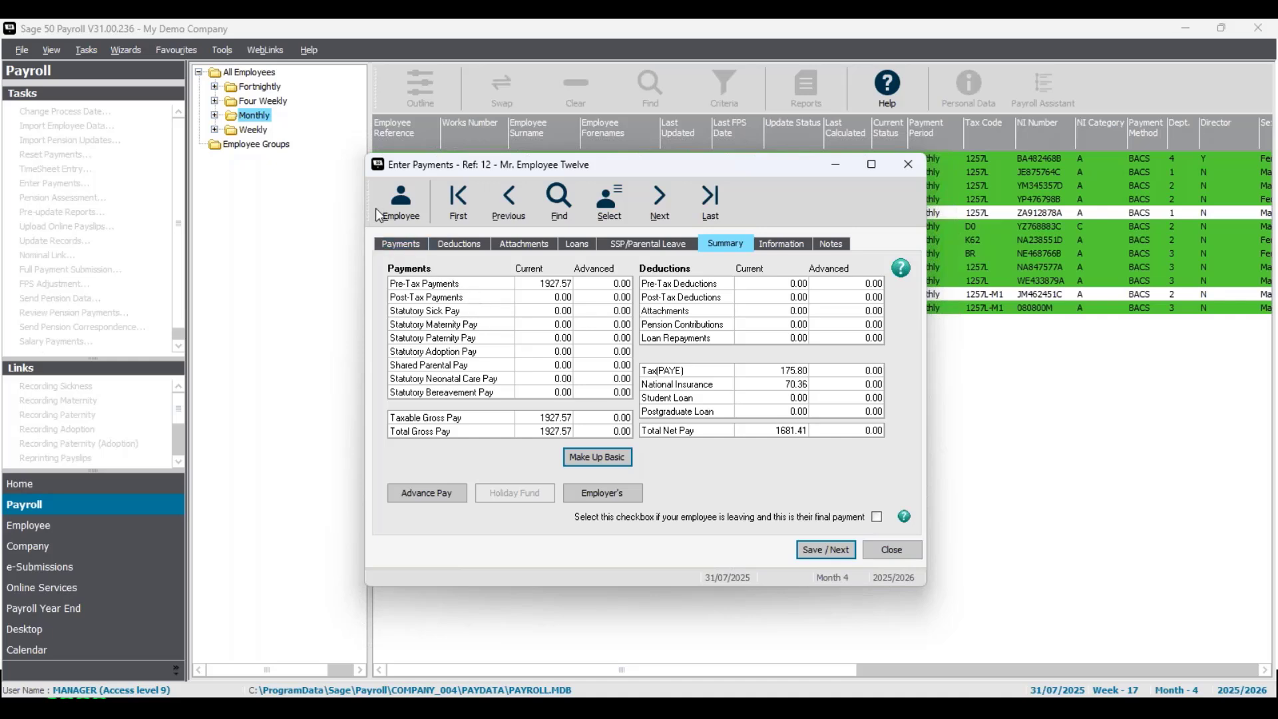
- Open employee twelve's record, save it, close it, and close the Enter Payments window
click(414, 226)
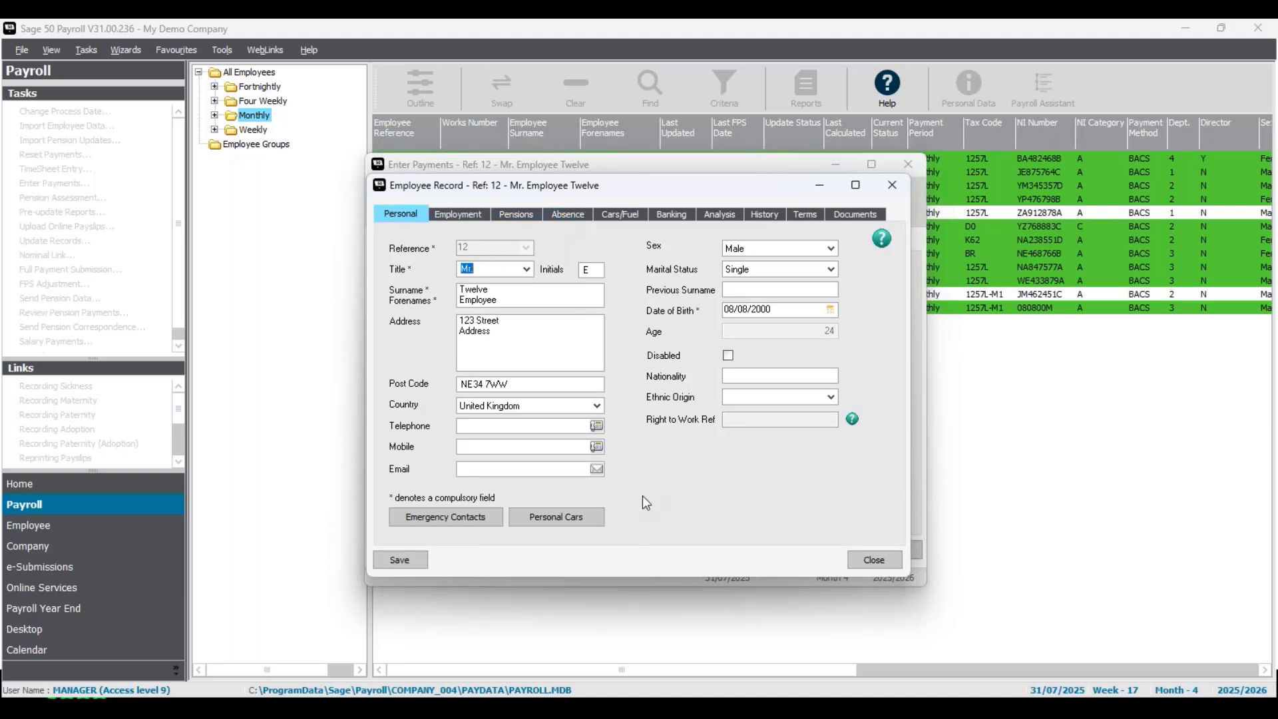
click(391, 562)
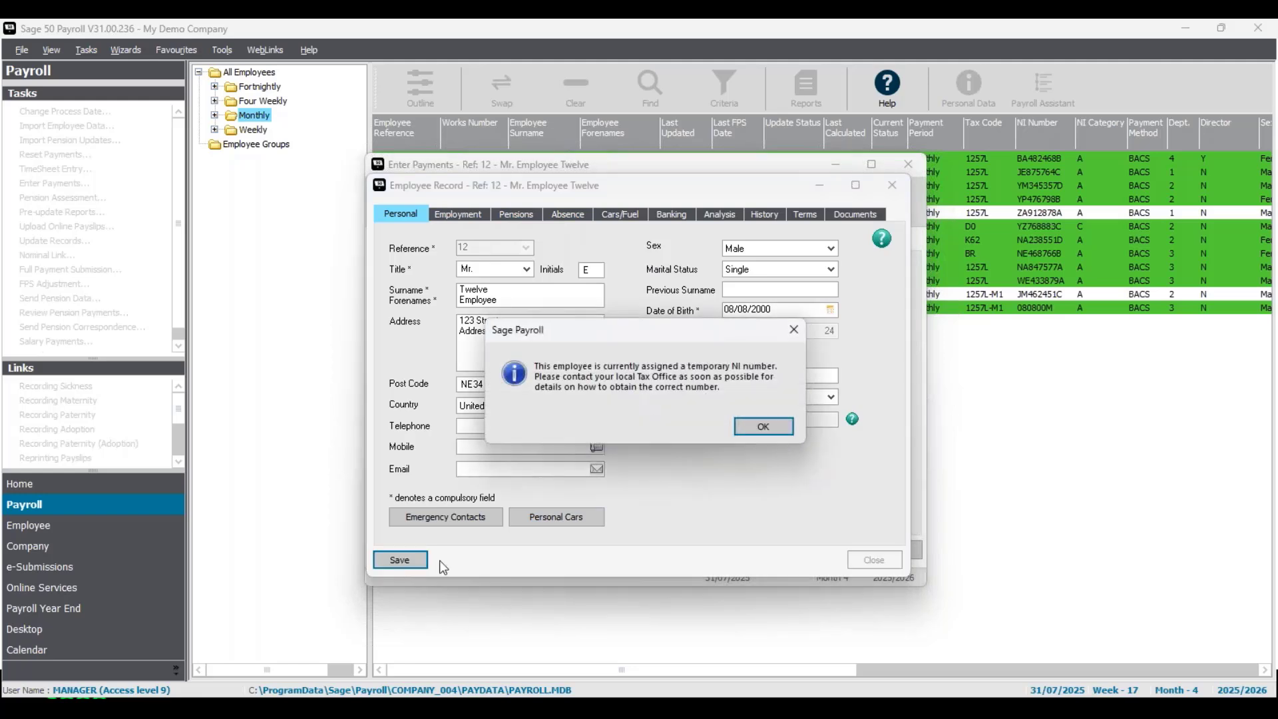
click(757, 436)
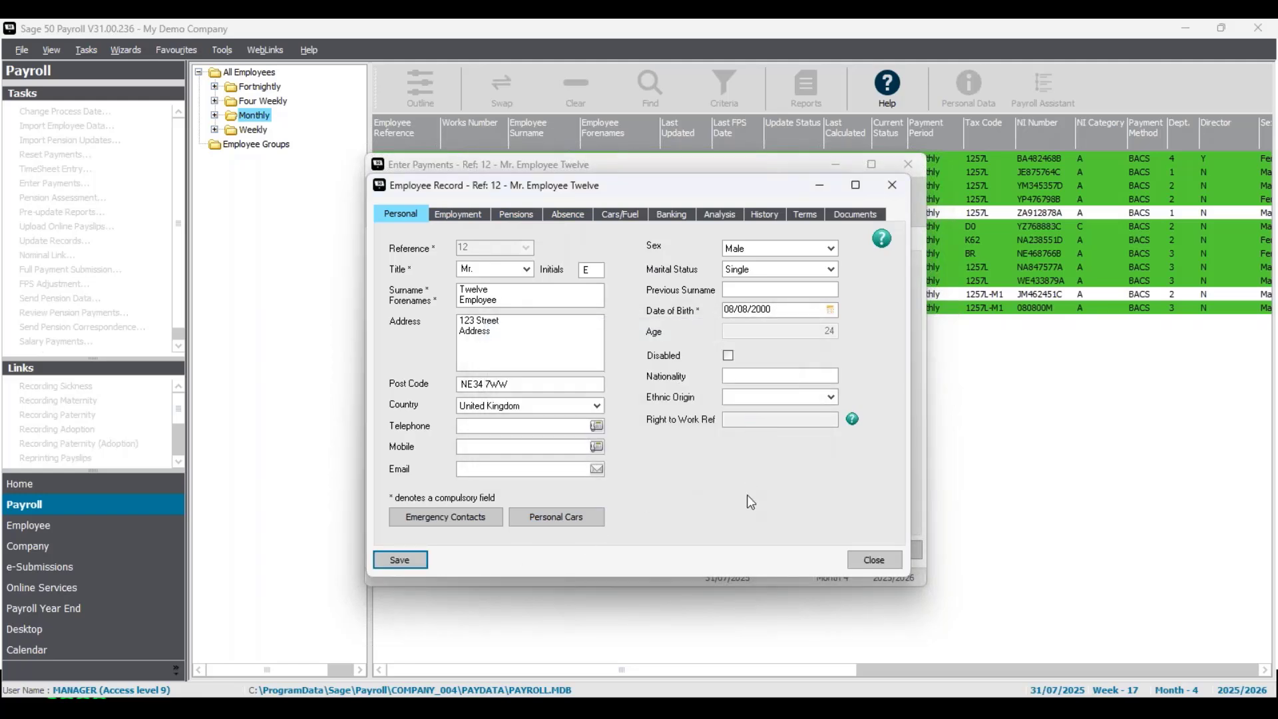
click(896, 566)
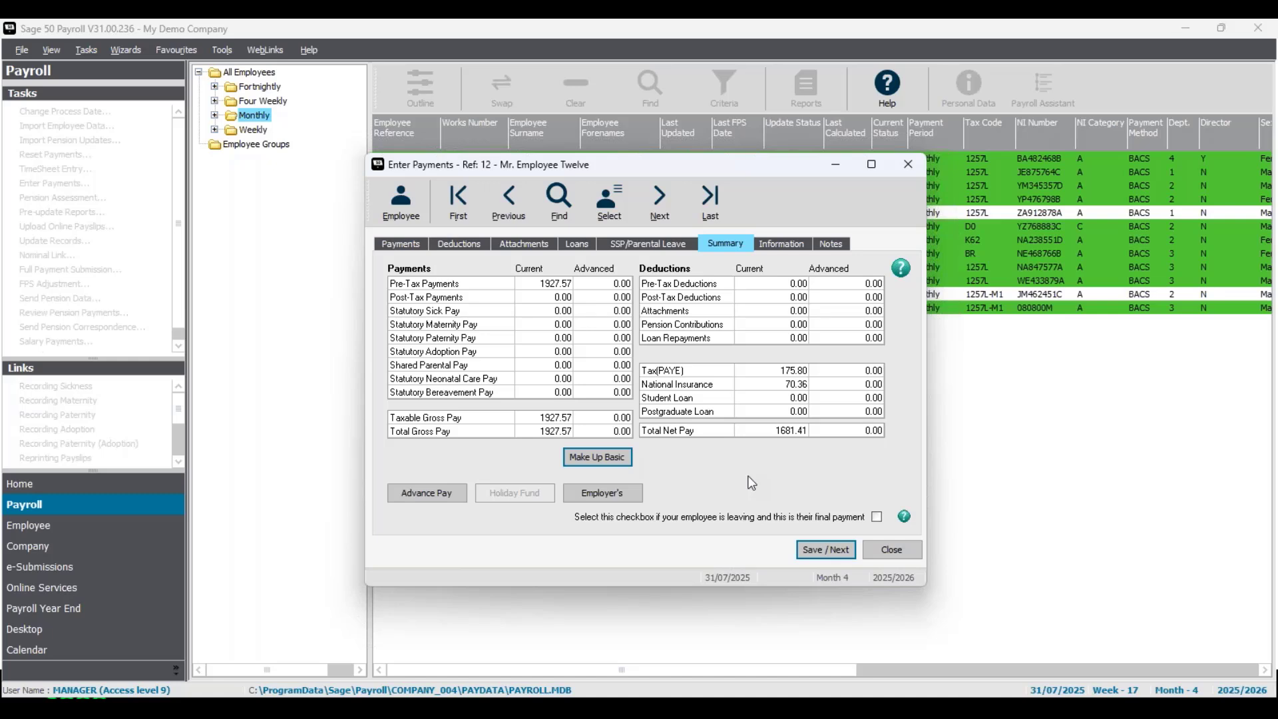
click(890, 549)
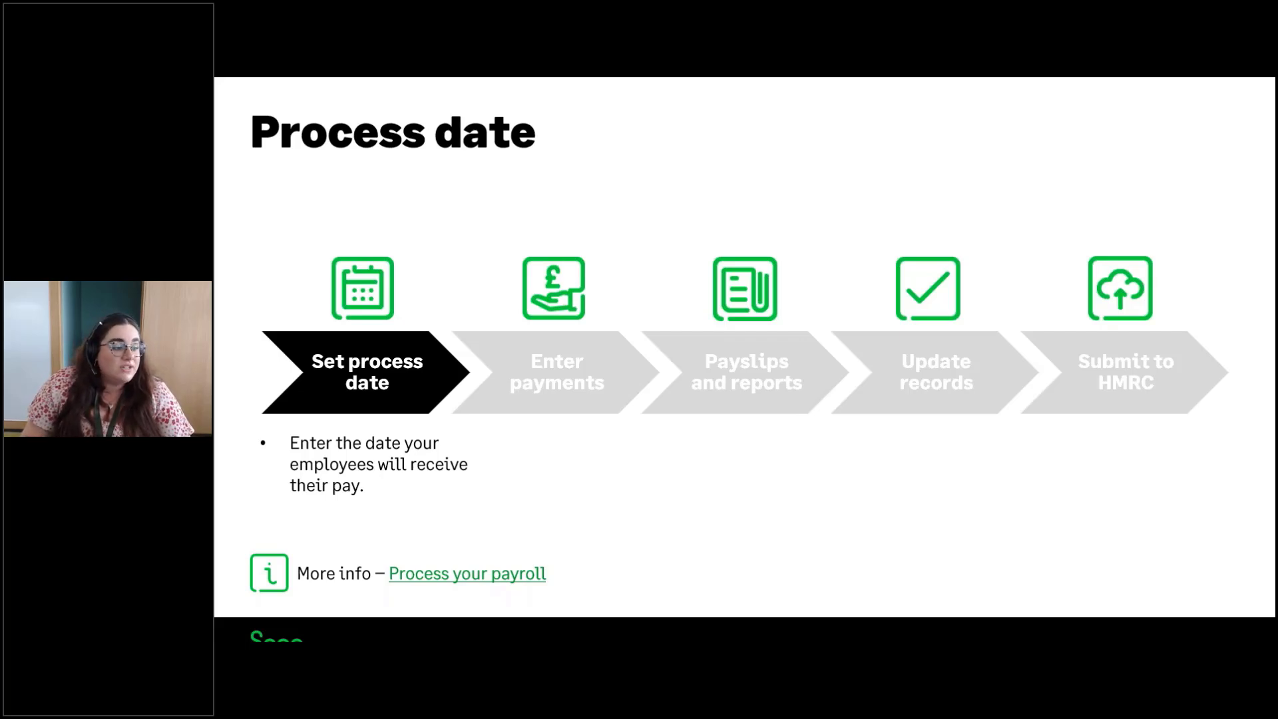
key(Right)
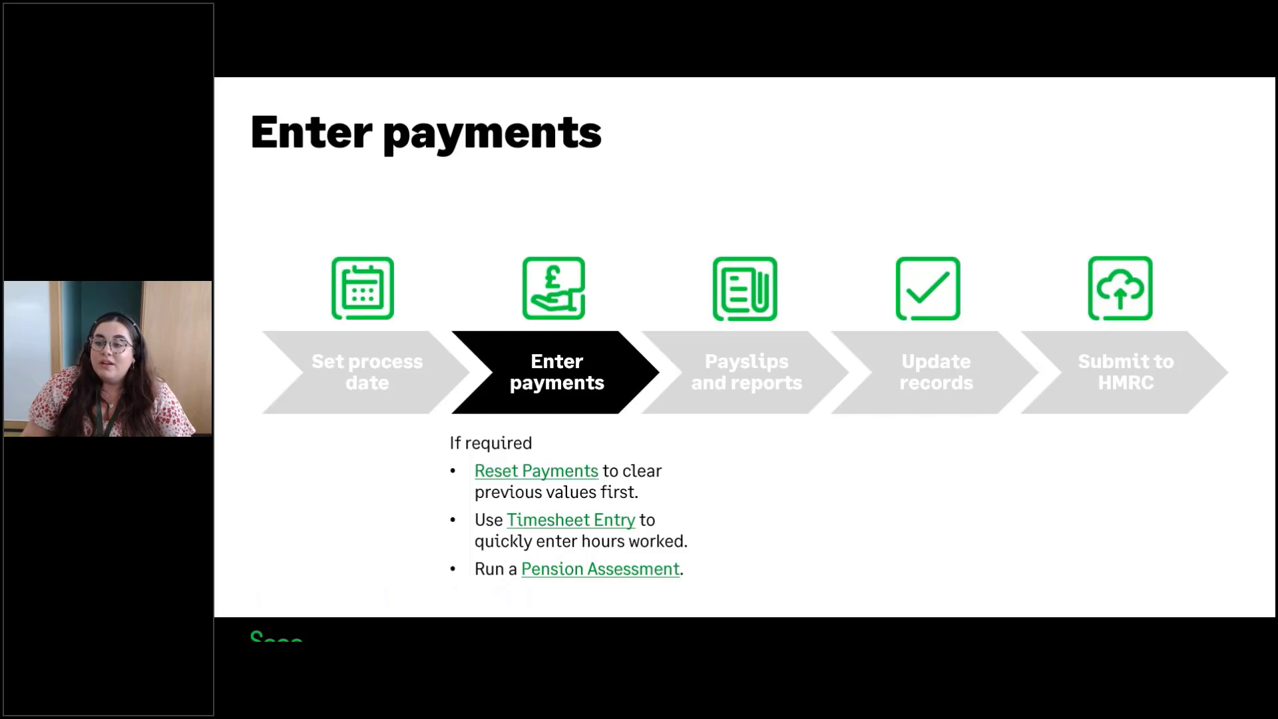
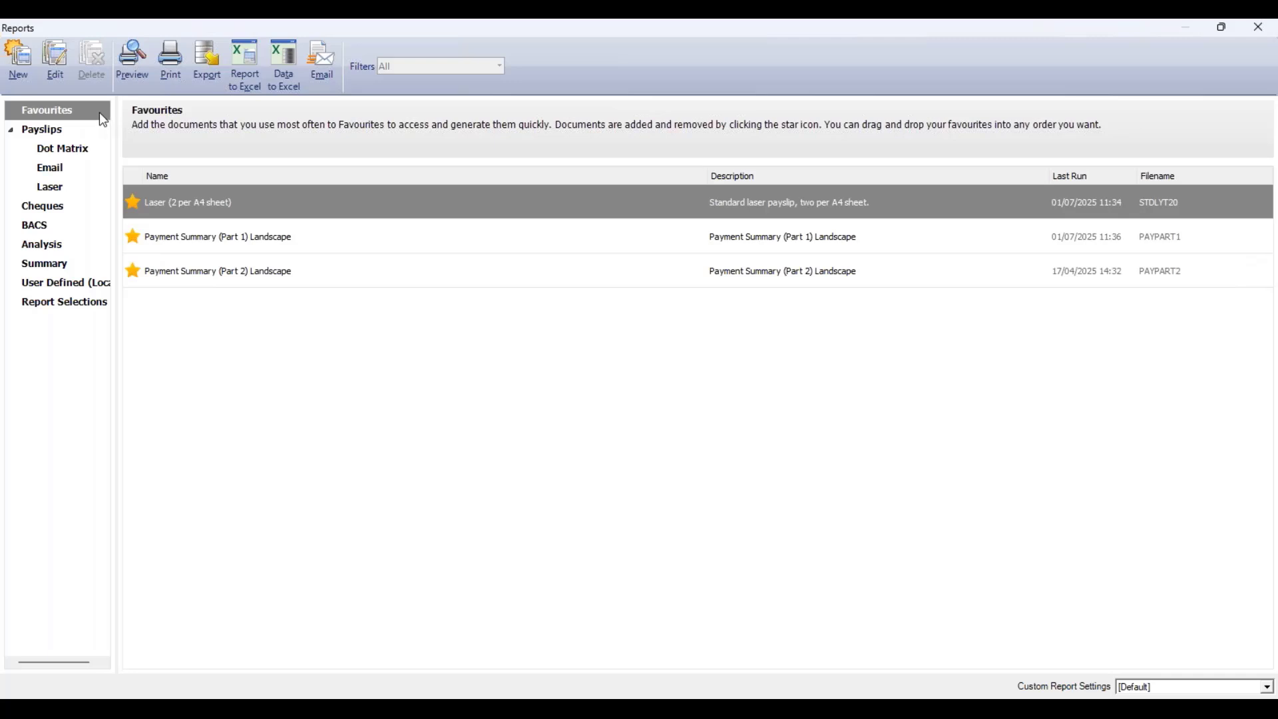
- Browse the Dot Matrix, Email and Laser payslip layout lists in the reports
mouse_move(318, 205)
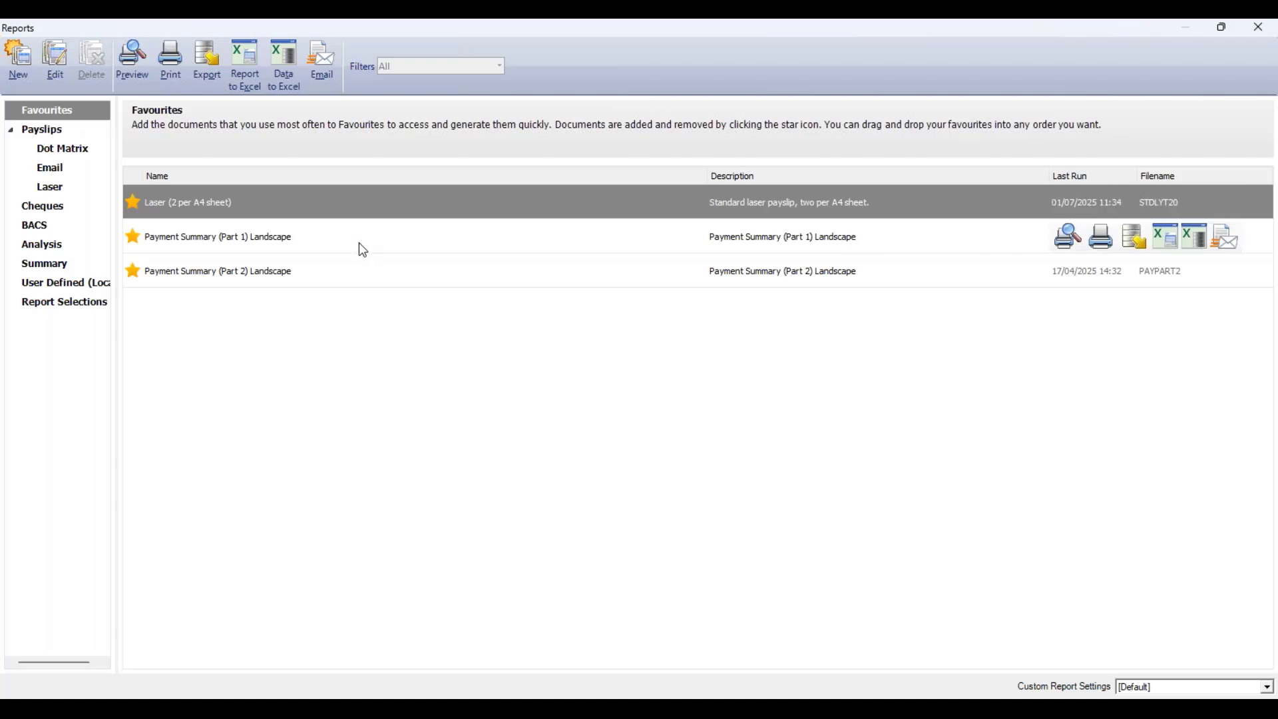
mouse_move(354, 273)
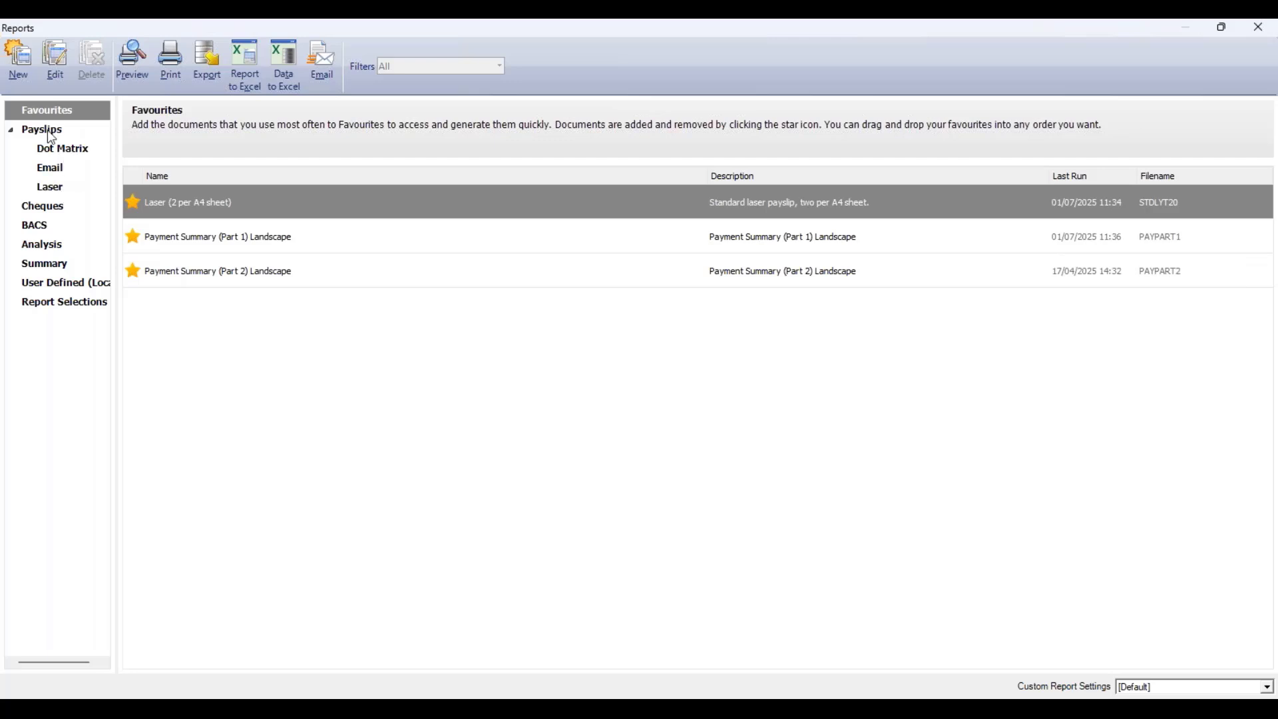
click(84, 152)
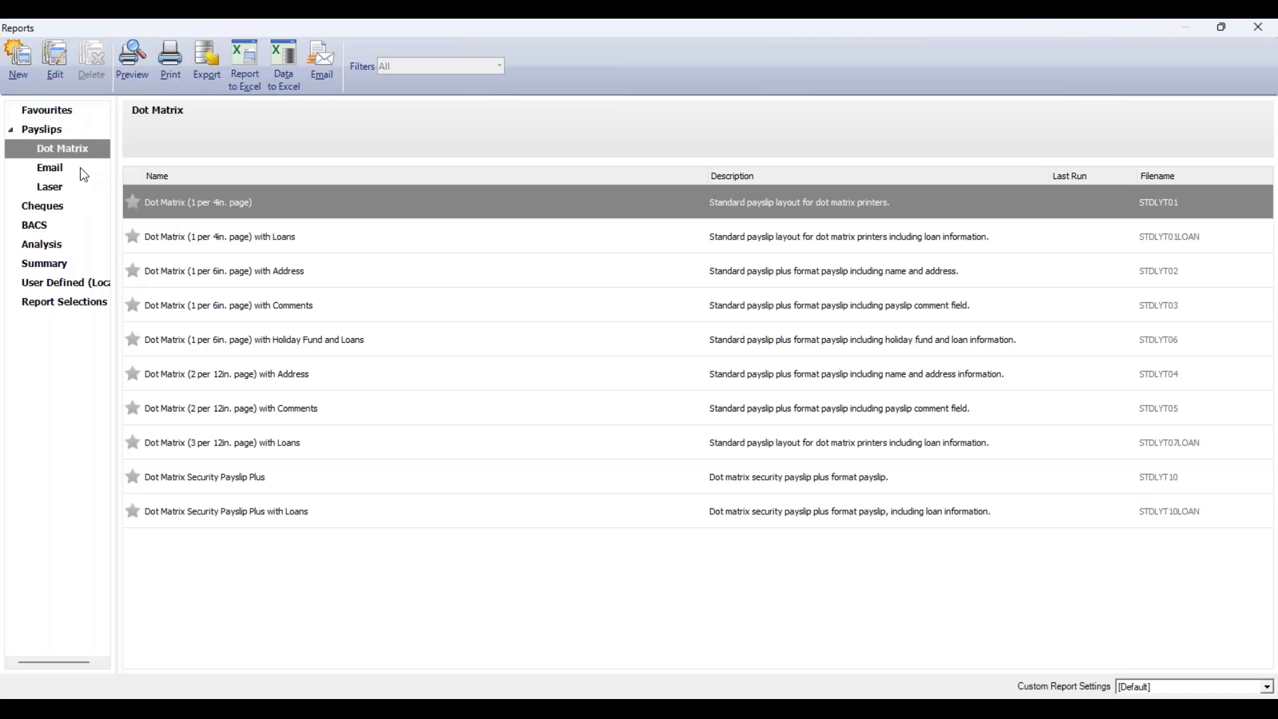
click(80, 171)
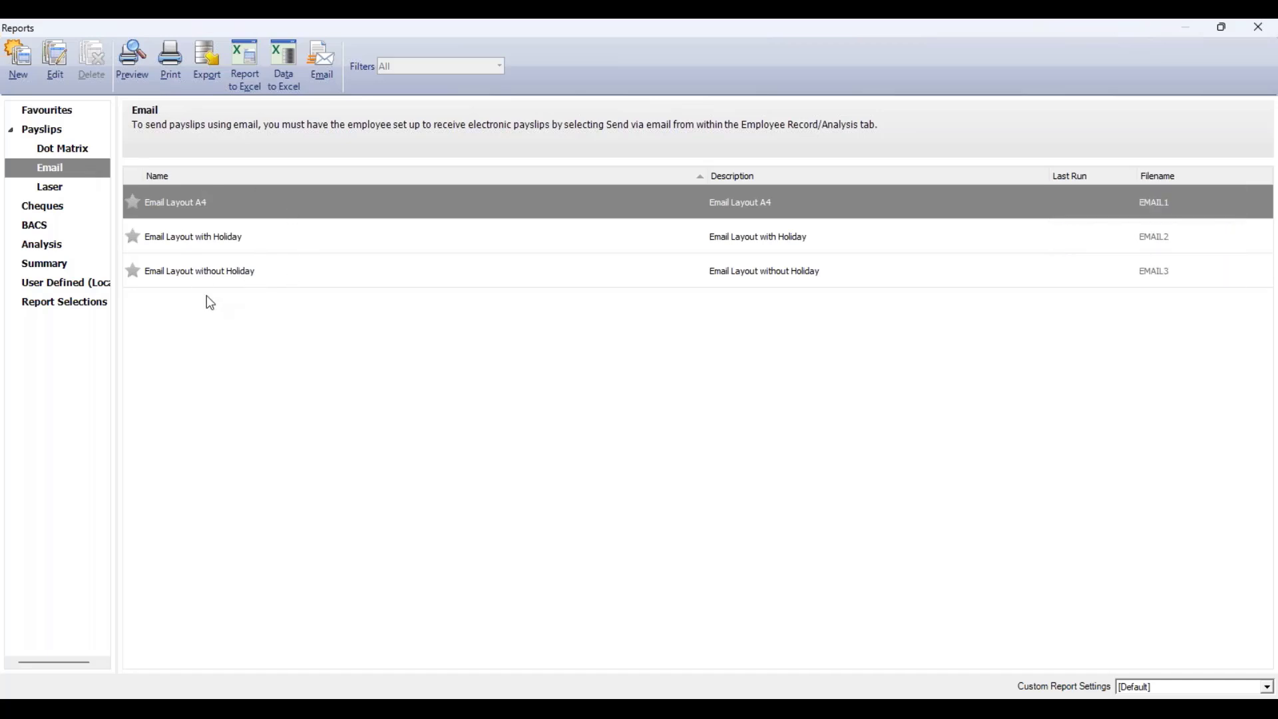
click(83, 193)
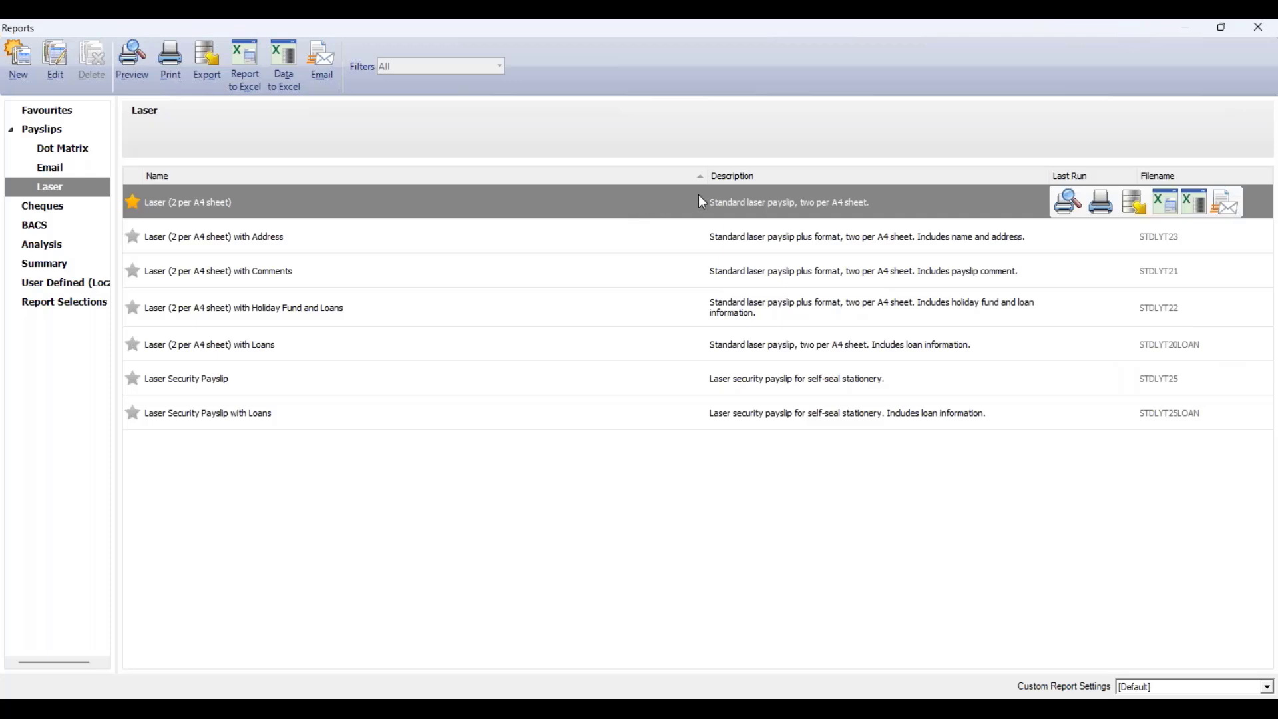
- Preview the Laser (2 per A4 sheet) payslips, including employees who receive payslips by email or online
click(1071, 210)
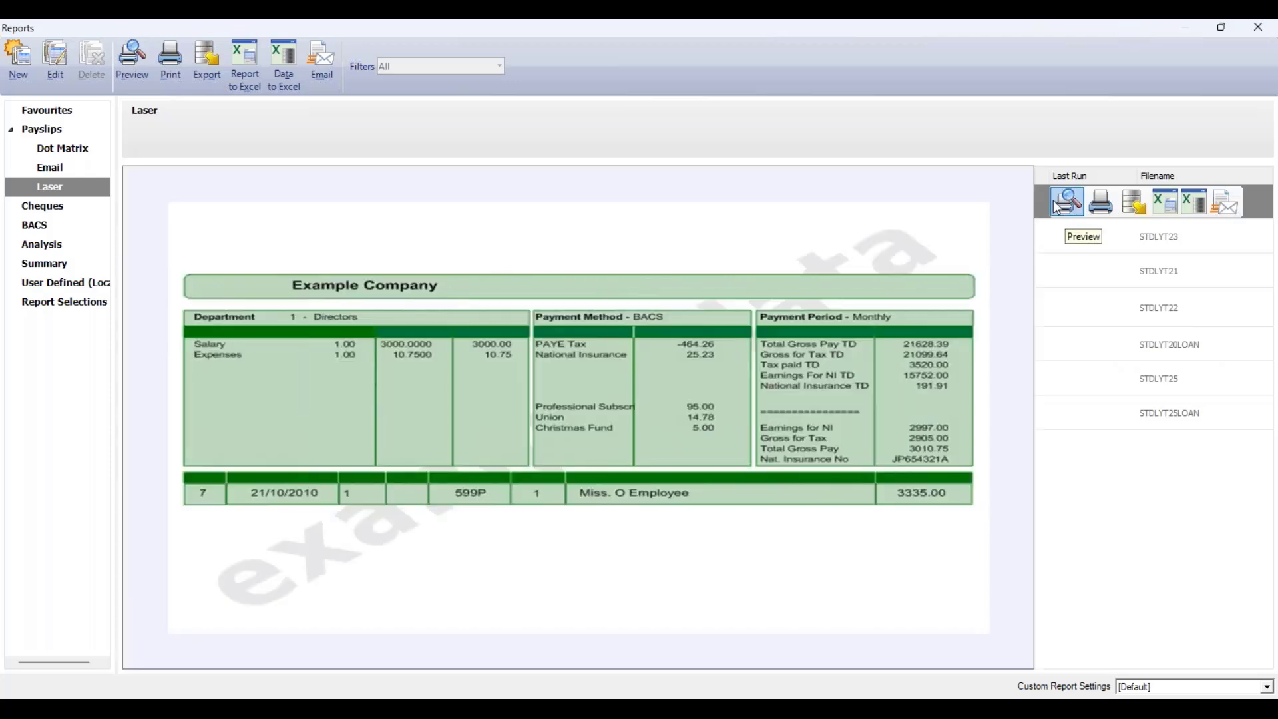
click(1071, 210)
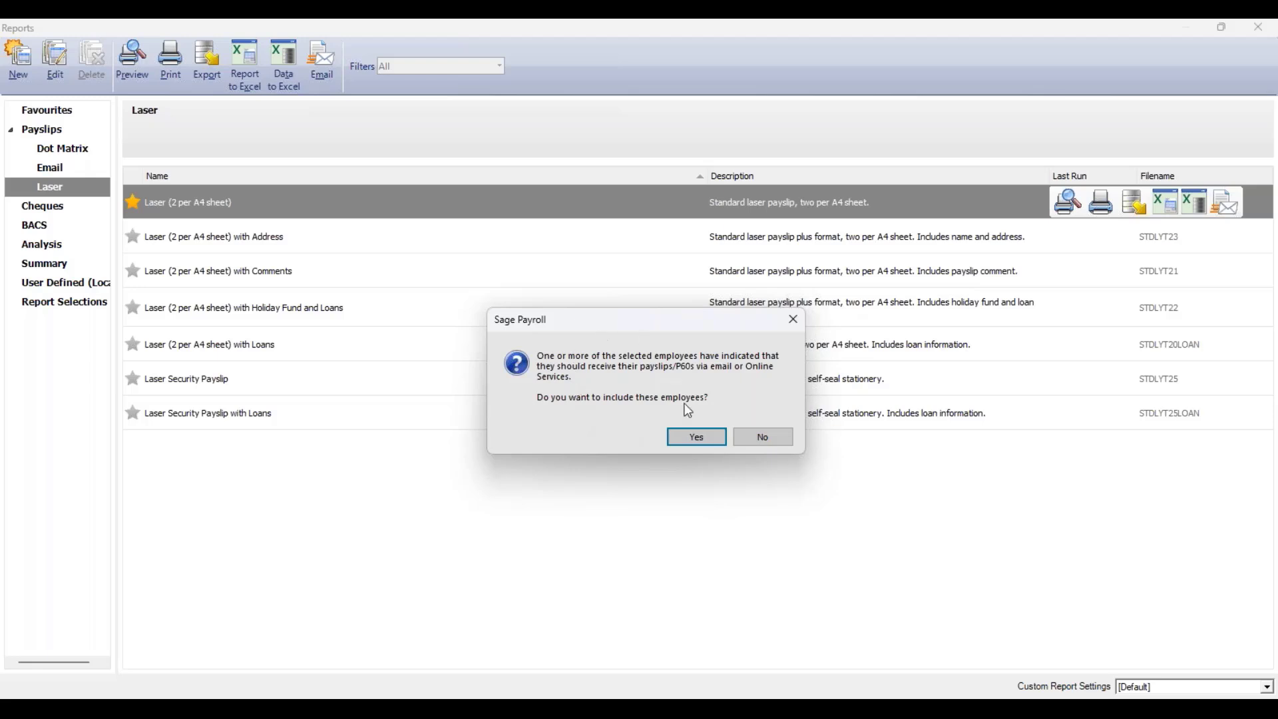
click(698, 438)
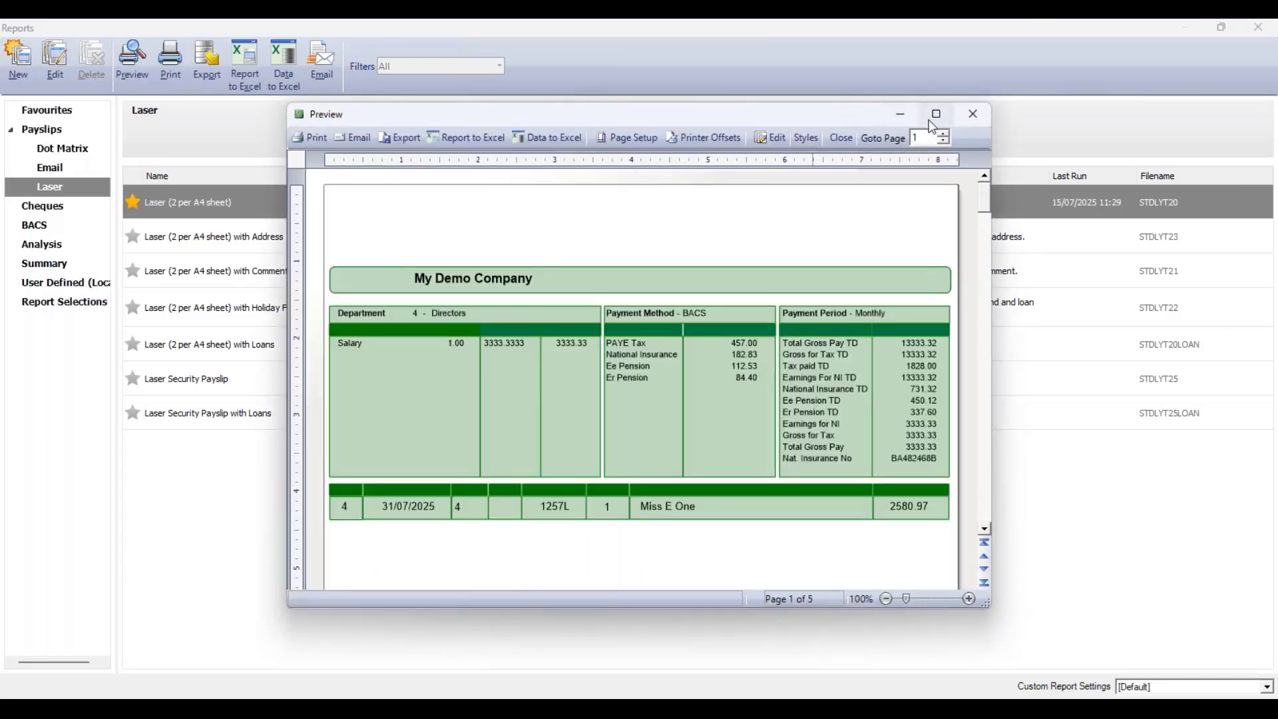
- Maximise, zoom and scroll through the payslip preview, then close it
click(937, 114)
click(1255, 689)
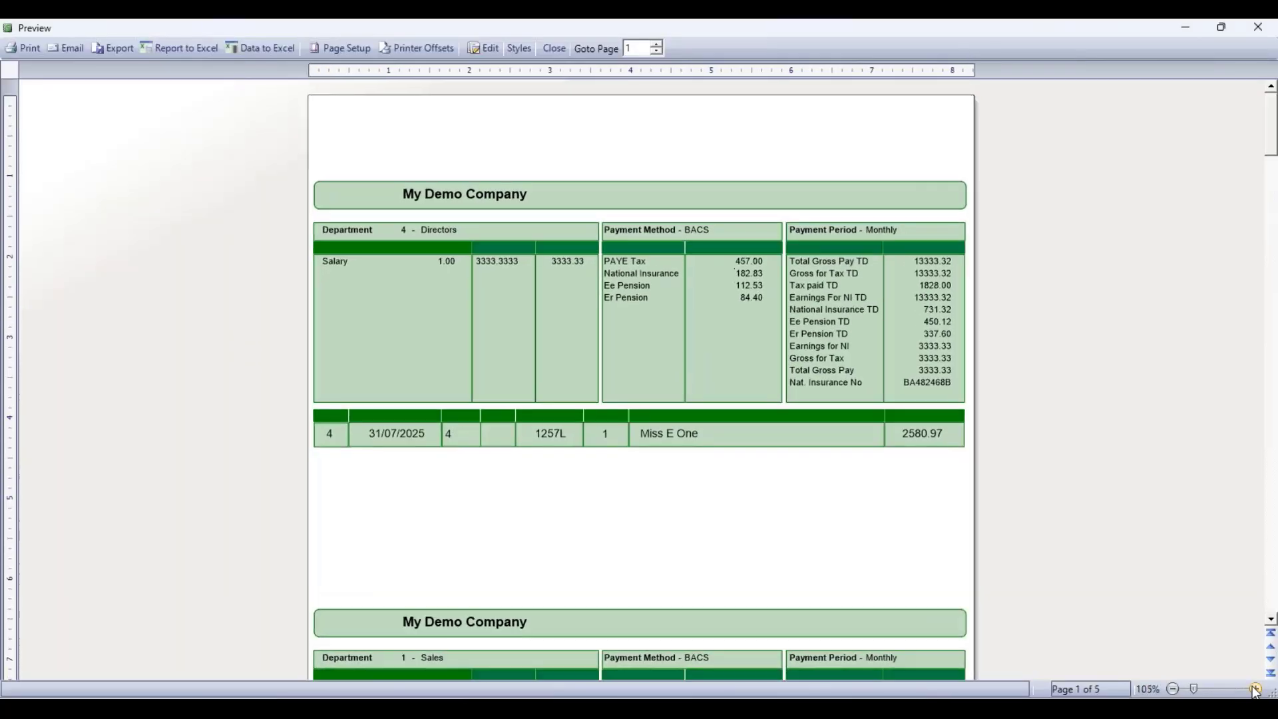
click(1255, 689)
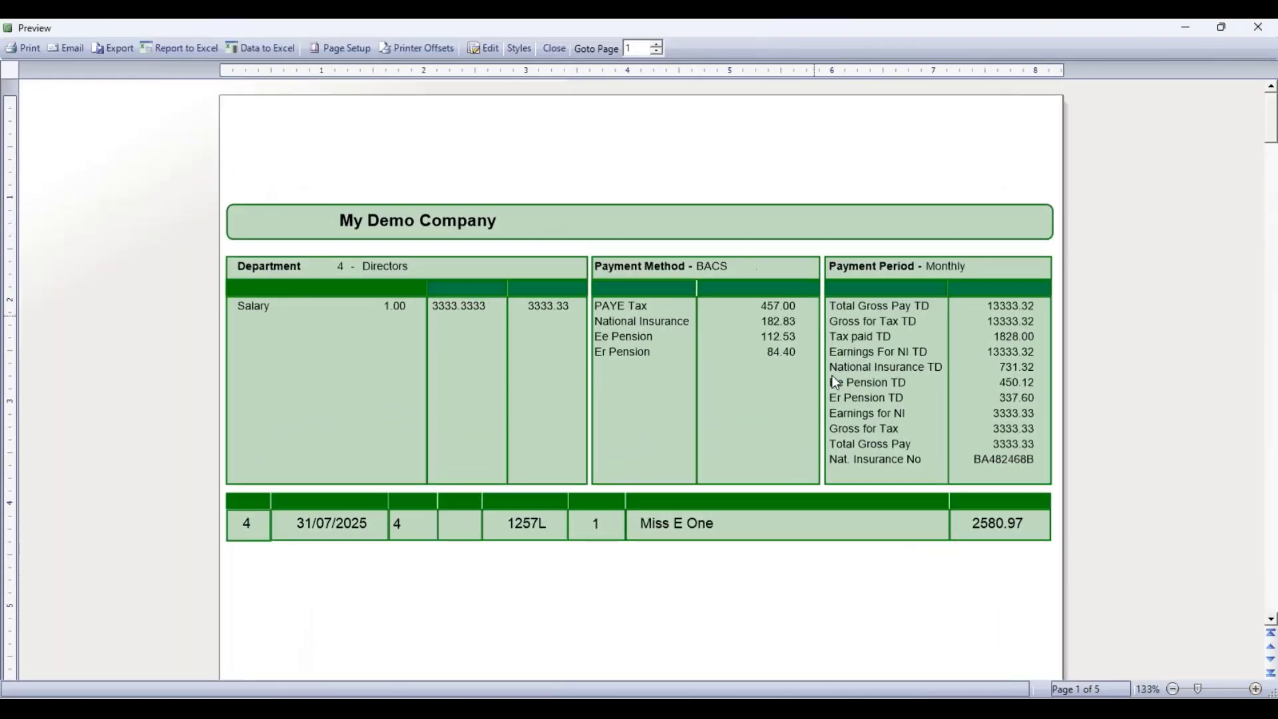
scroll(606, 499, down, 5)
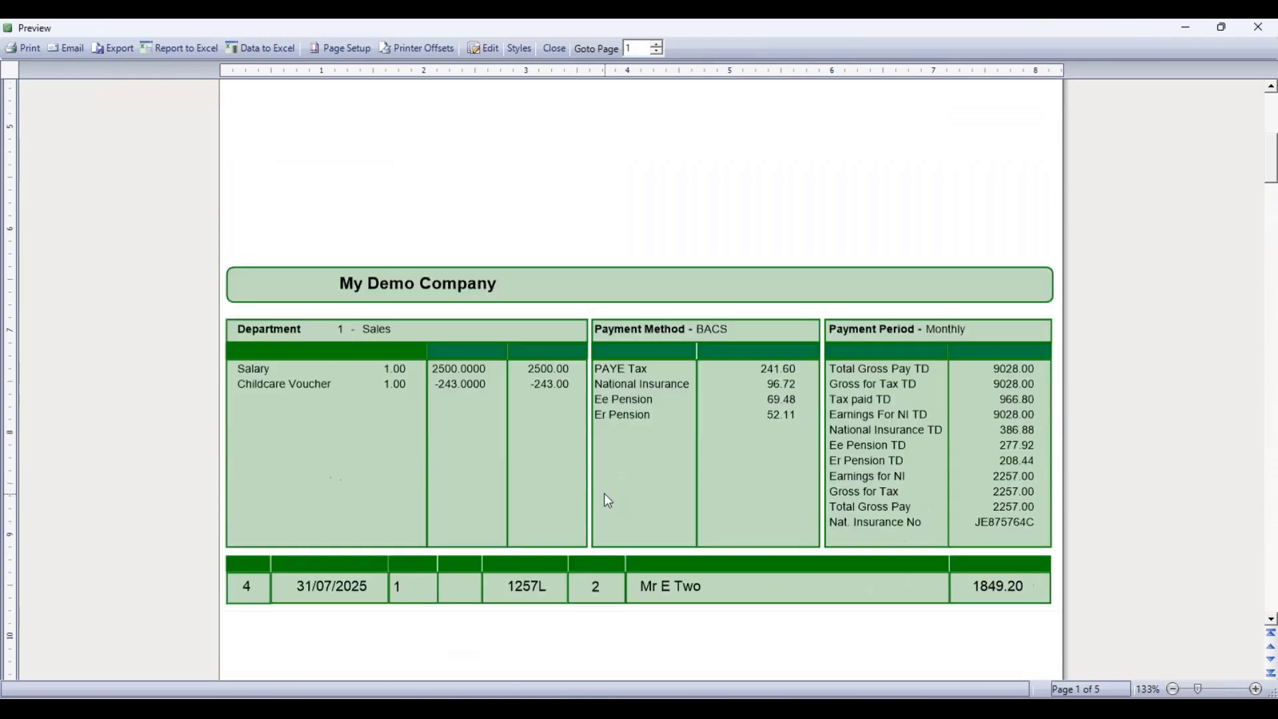
scroll(607, 499, down, 6)
scroll(607, 499, up, 5)
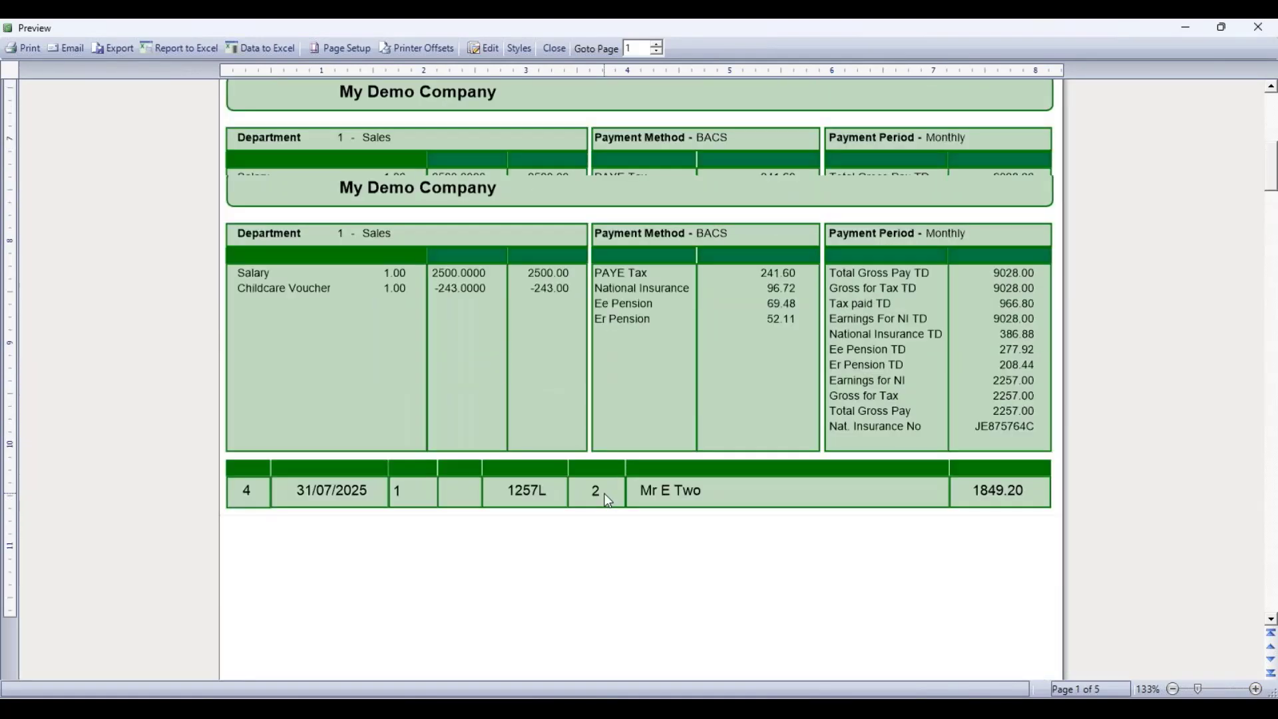
scroll(606, 499, up, 6)
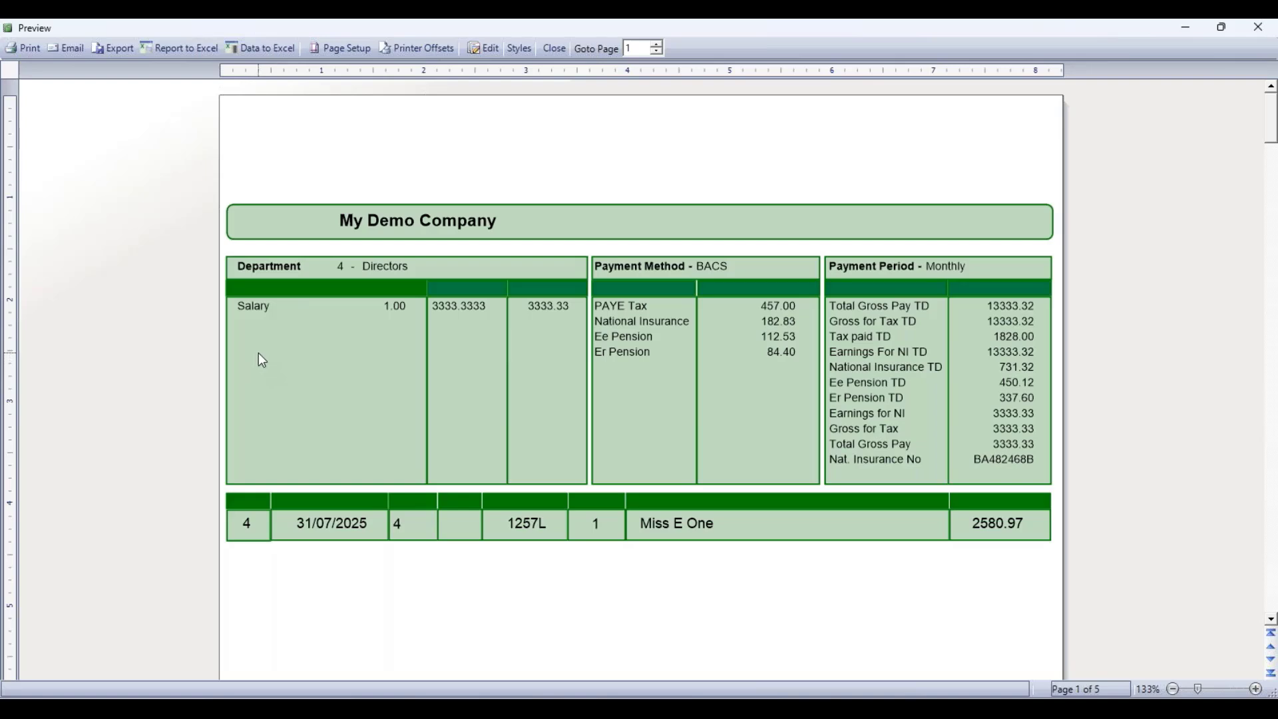
click(117, 47)
click(553, 49)
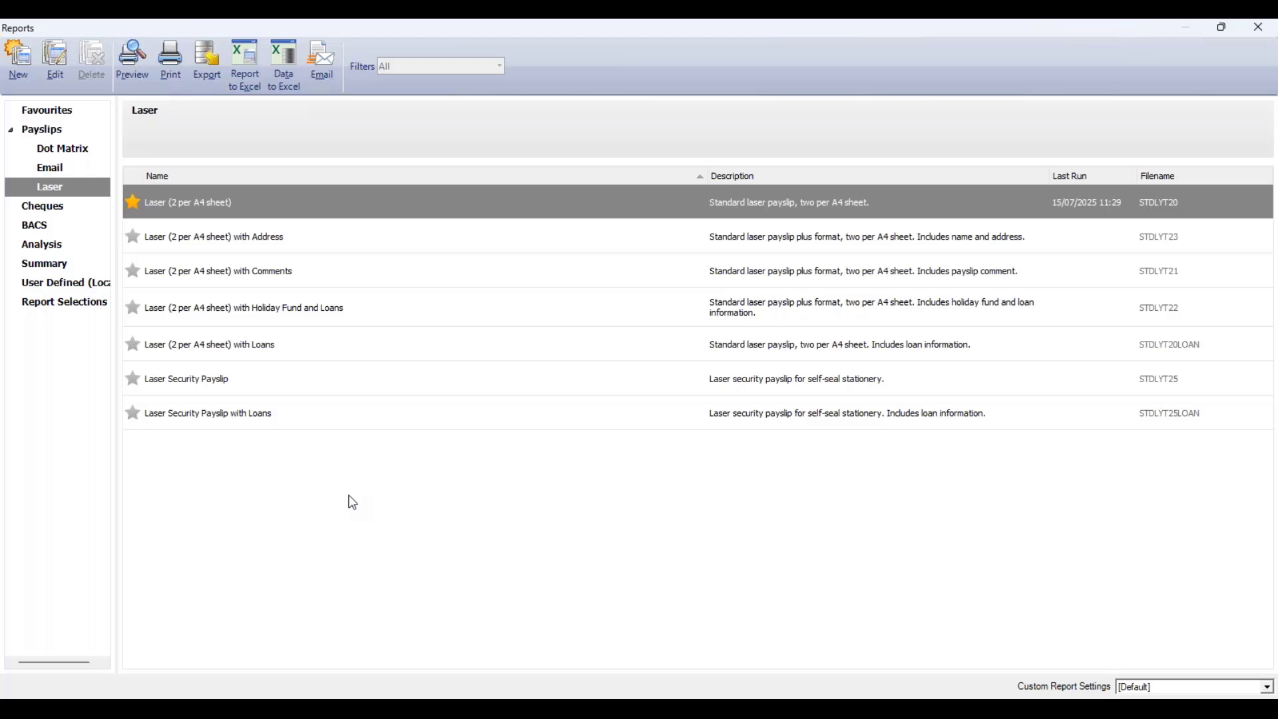
- Preview the Payment Summary (Part 1) Landscape summary report for all payment periods
click(63, 265)
scroll(470, 376, down, 1)
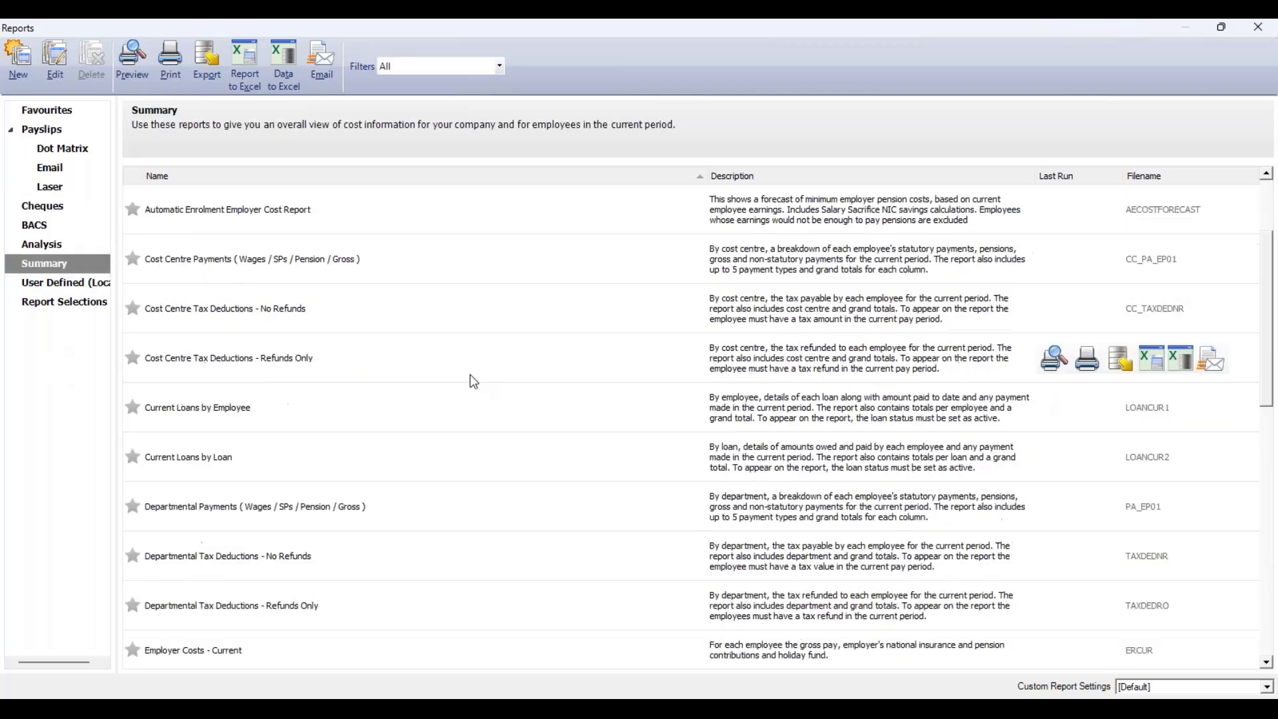
scroll(473, 375, down, 7)
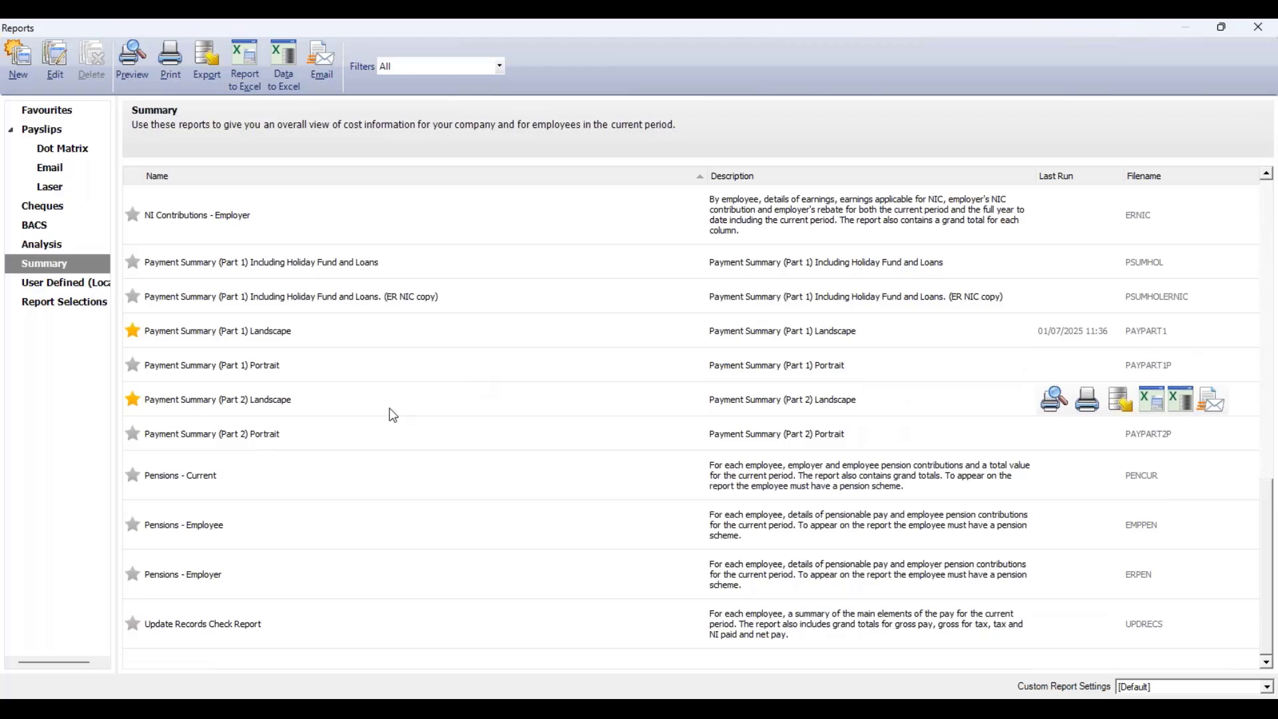
click(314, 336)
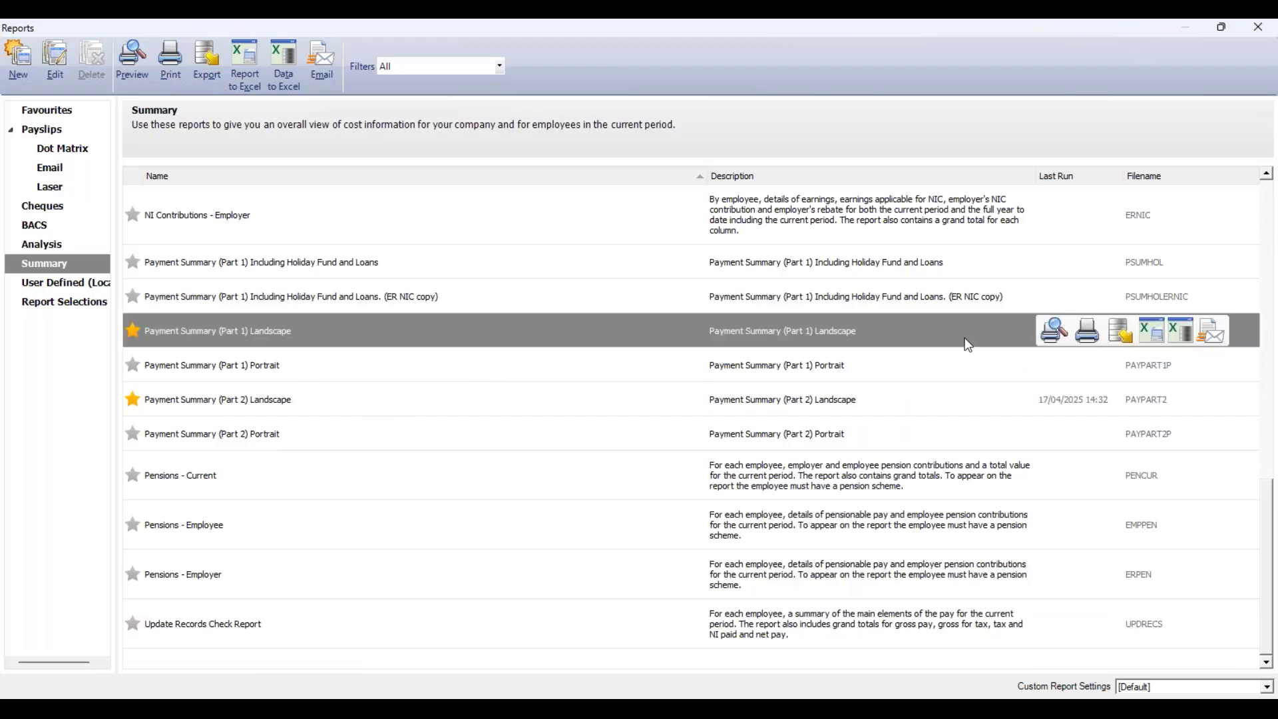
click(1062, 336)
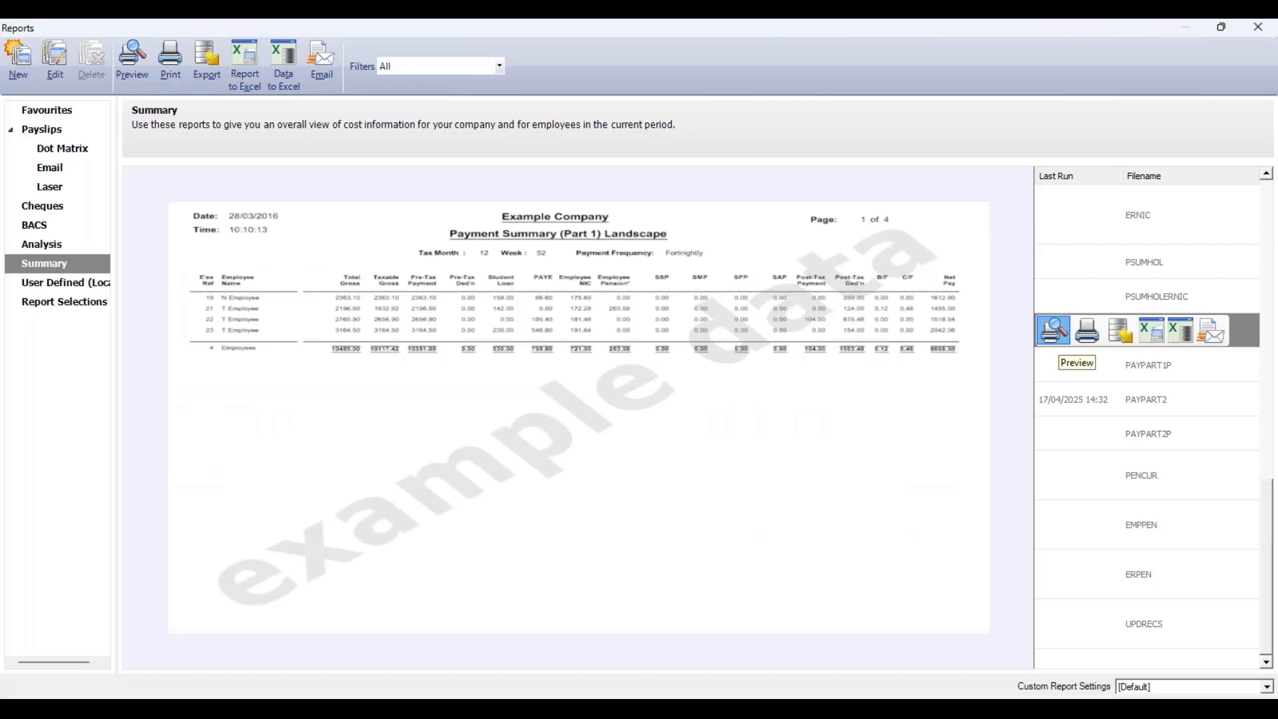
click(1059, 336)
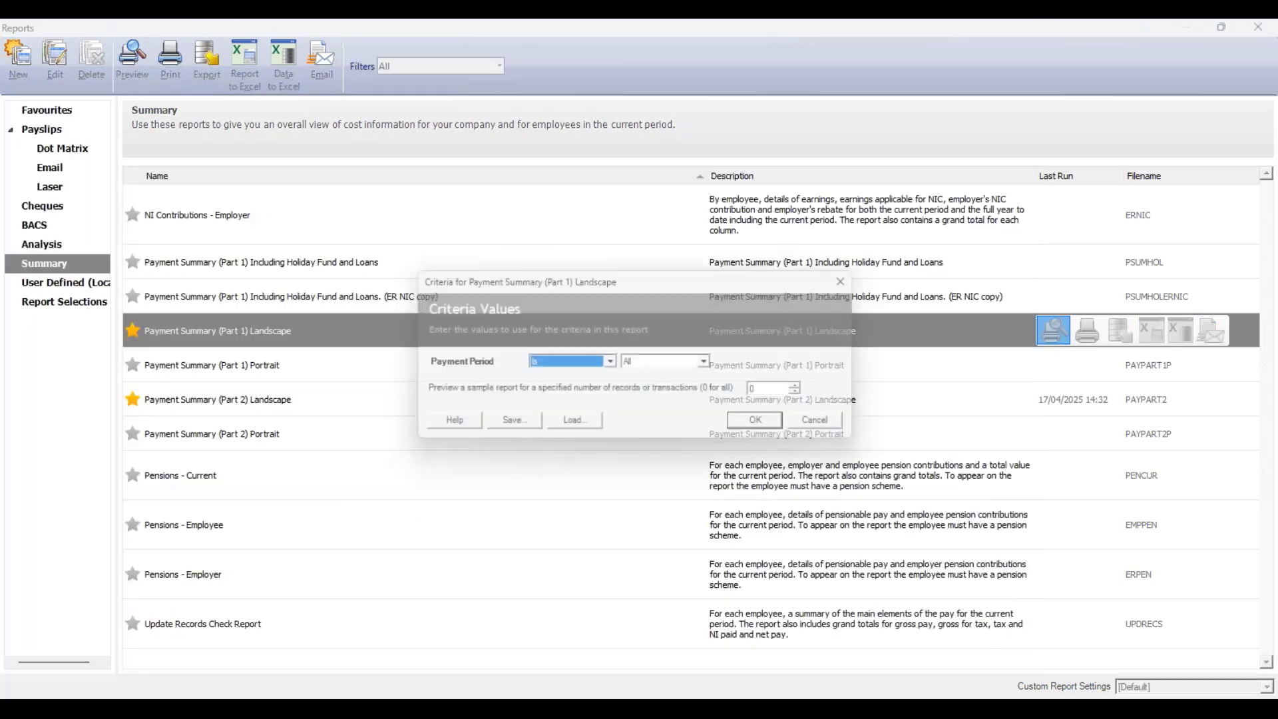
click(769, 427)
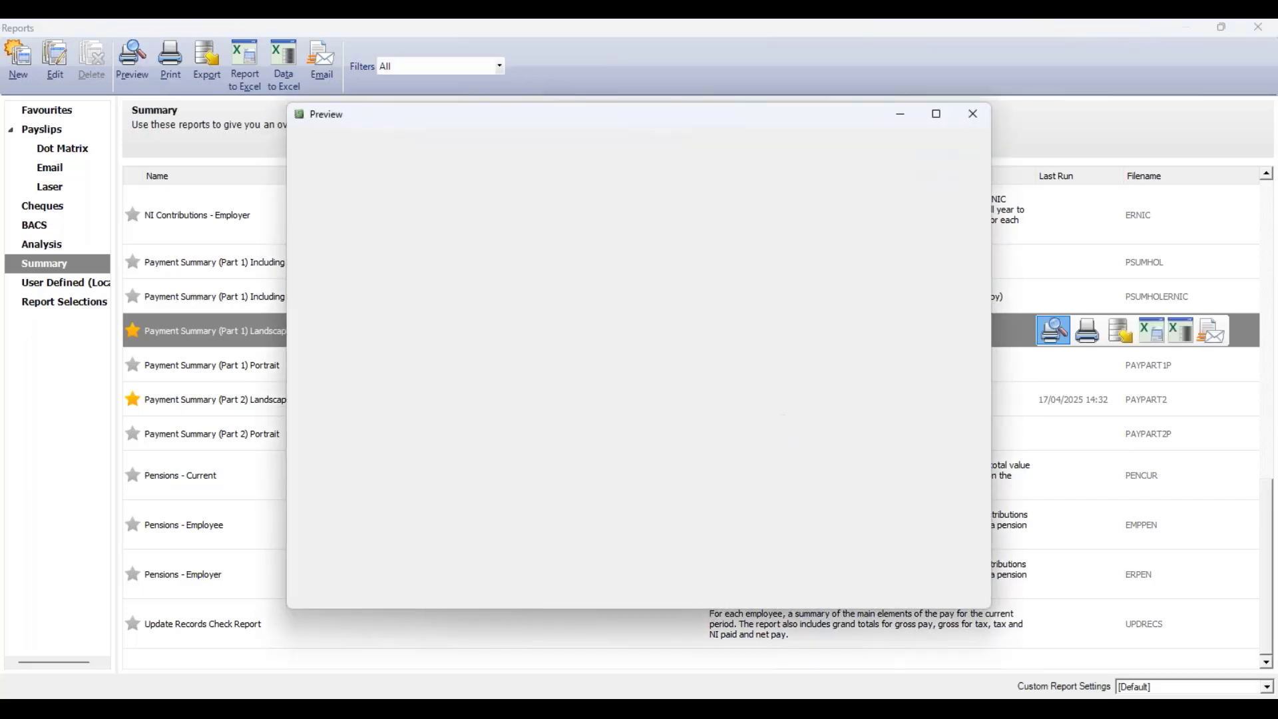
- Maximise and zoom into the Part 1 payment summary preview, then close it
click(938, 118)
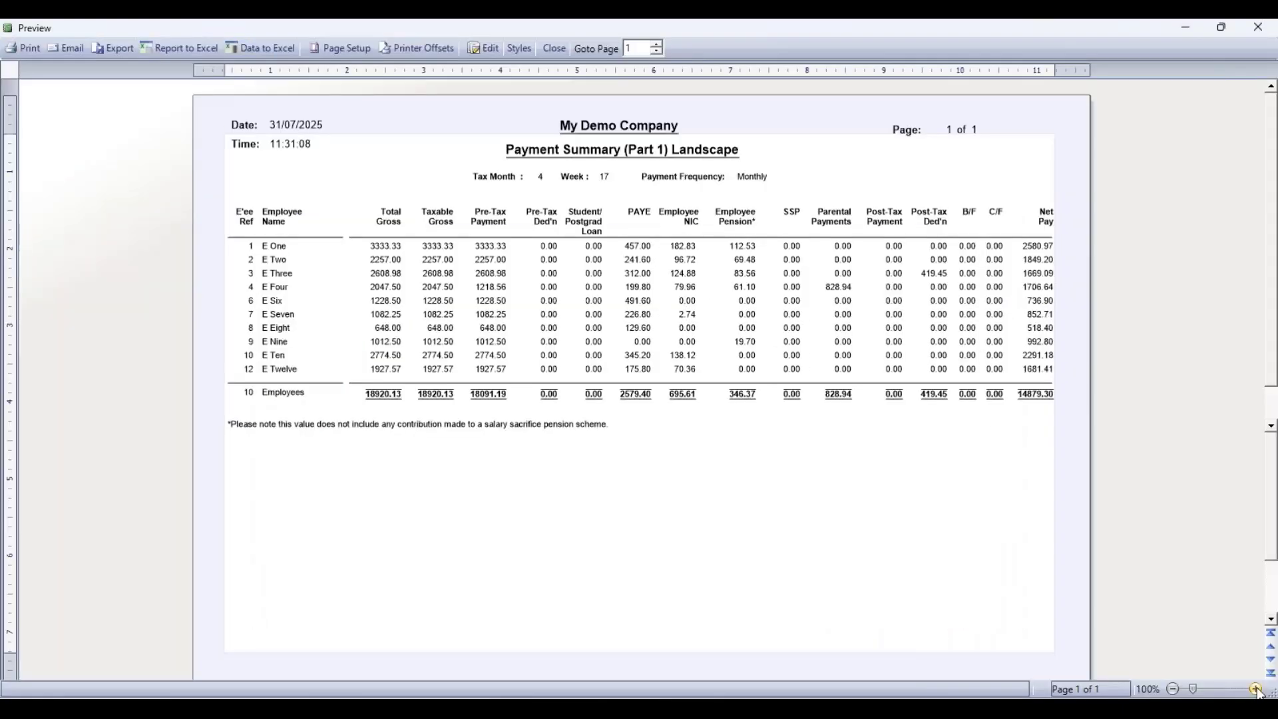
click(1255, 690)
click(1256, 690)
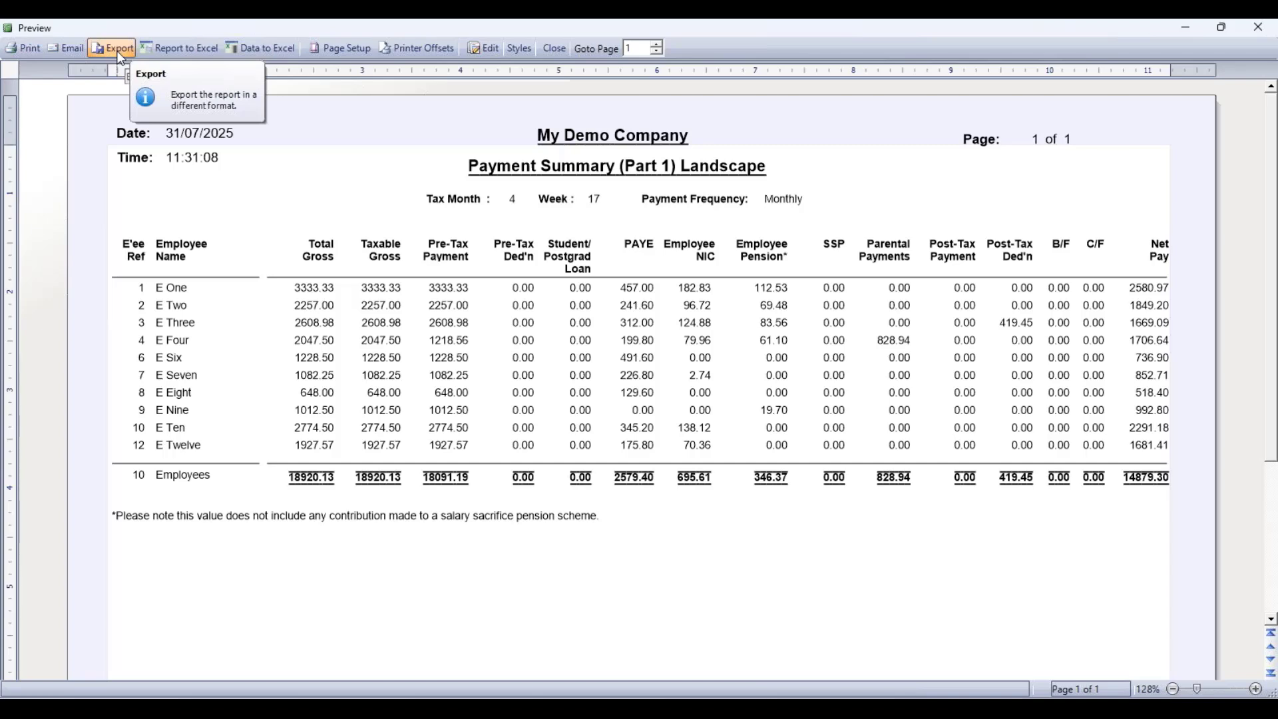
click(557, 50)
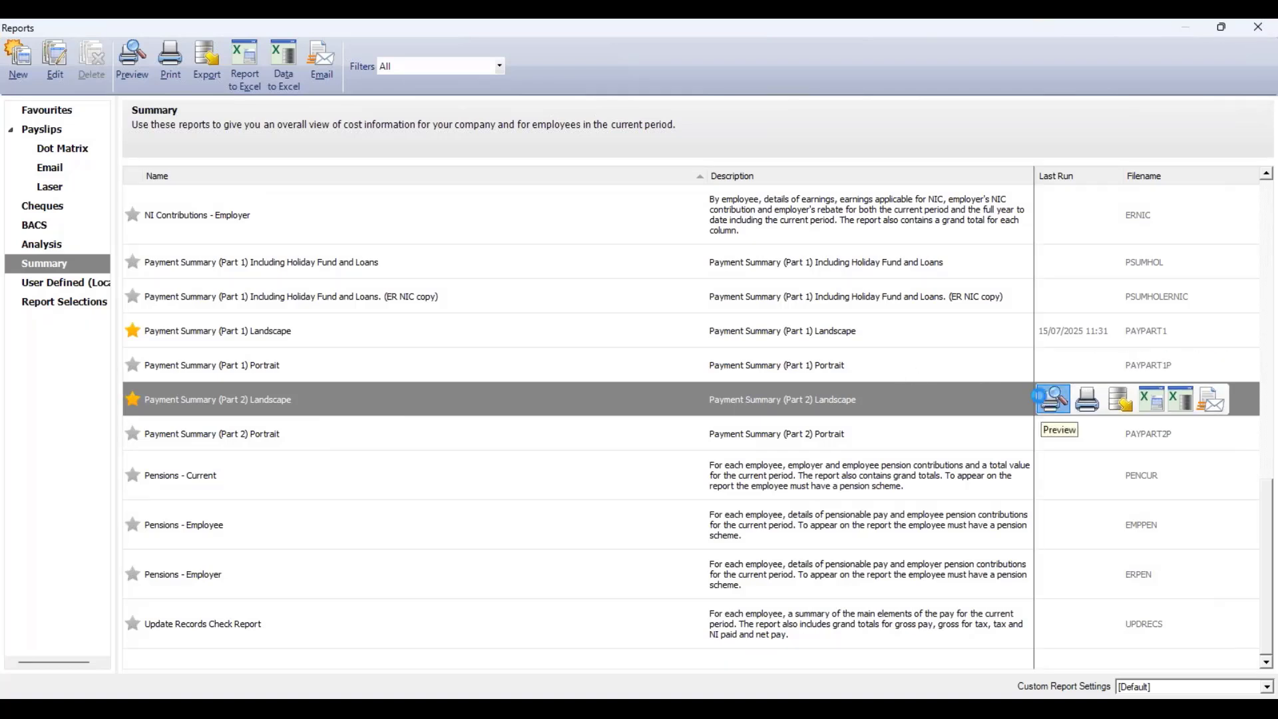
- Preview the Payment Summary (Part 2) Landscape report for all payment periods and maximise it
click(1054, 399)
click(795, 429)
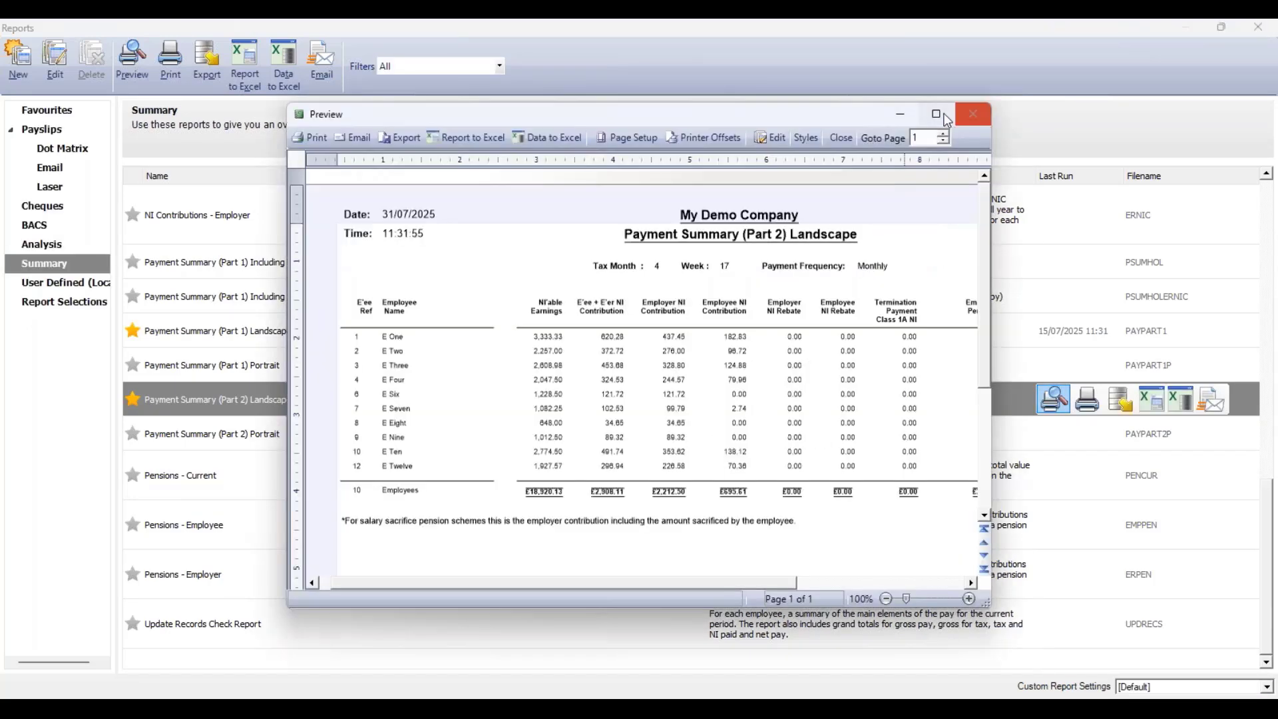
click(939, 115)
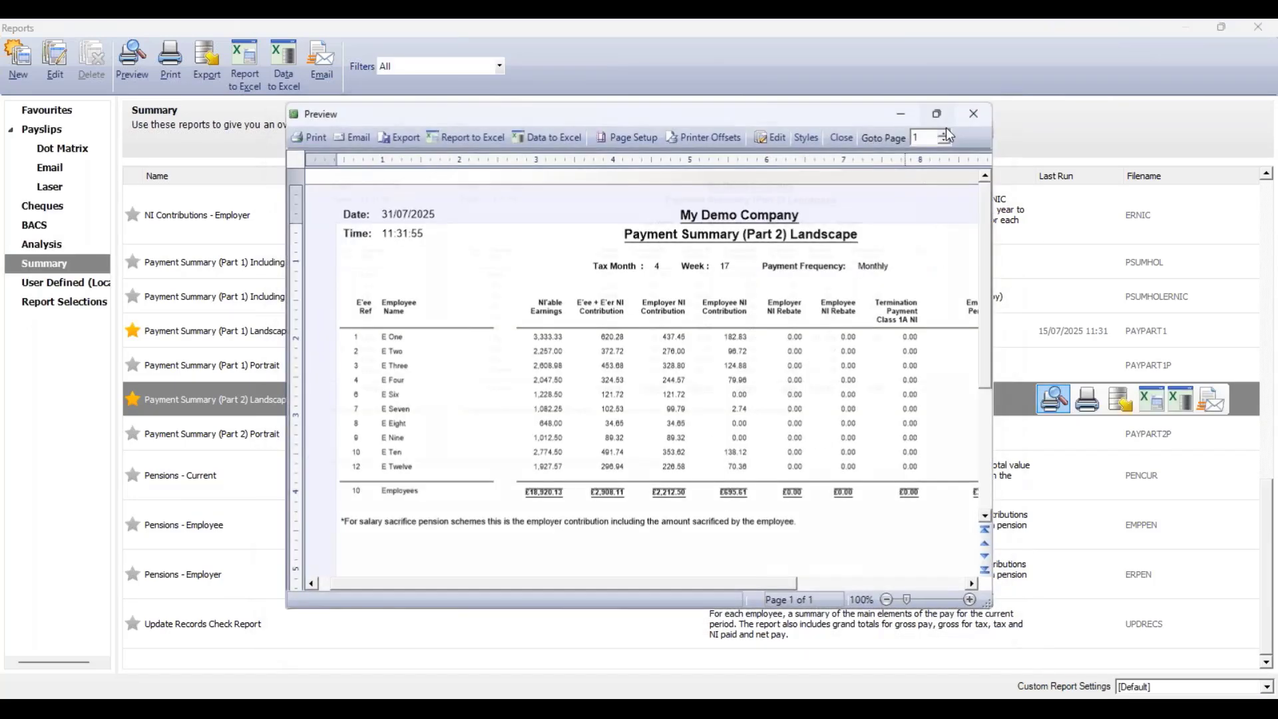
- Zoom into the Part 2 payment summary, close the preview and close the reports window
click(1257, 690)
click(1256, 689)
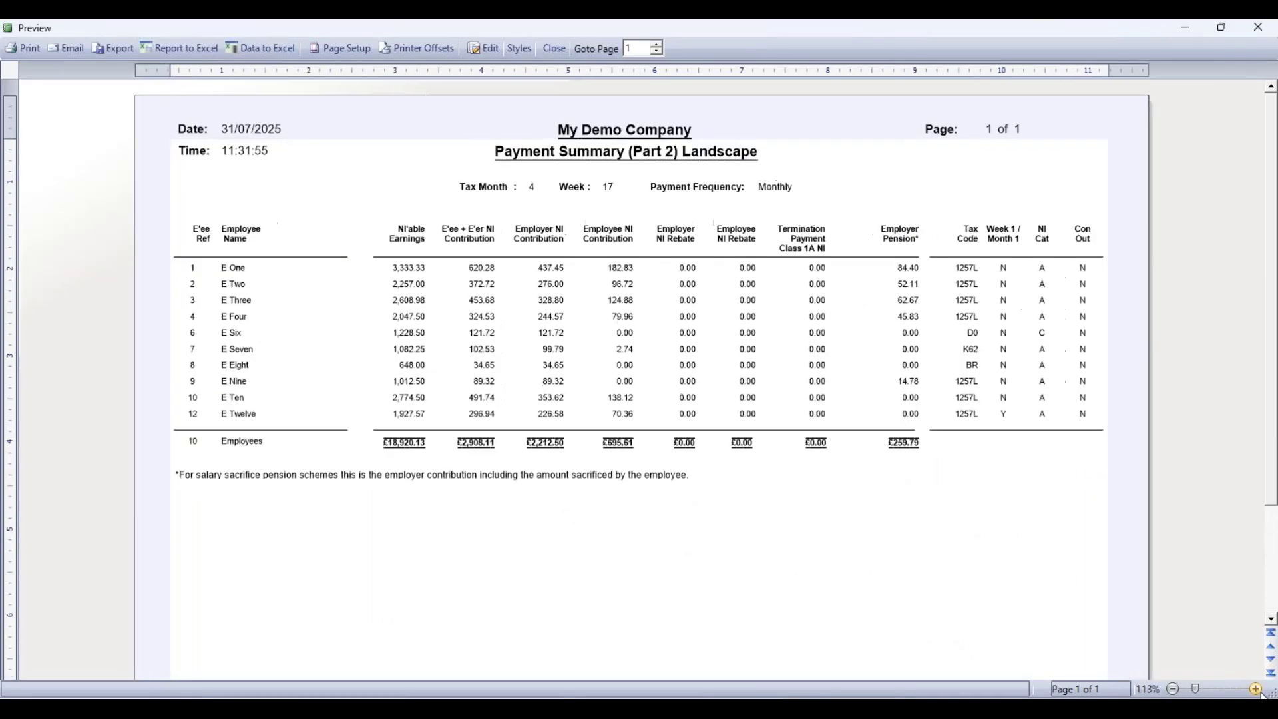
click(1256, 689)
click(1256, 689)
click(1255, 689)
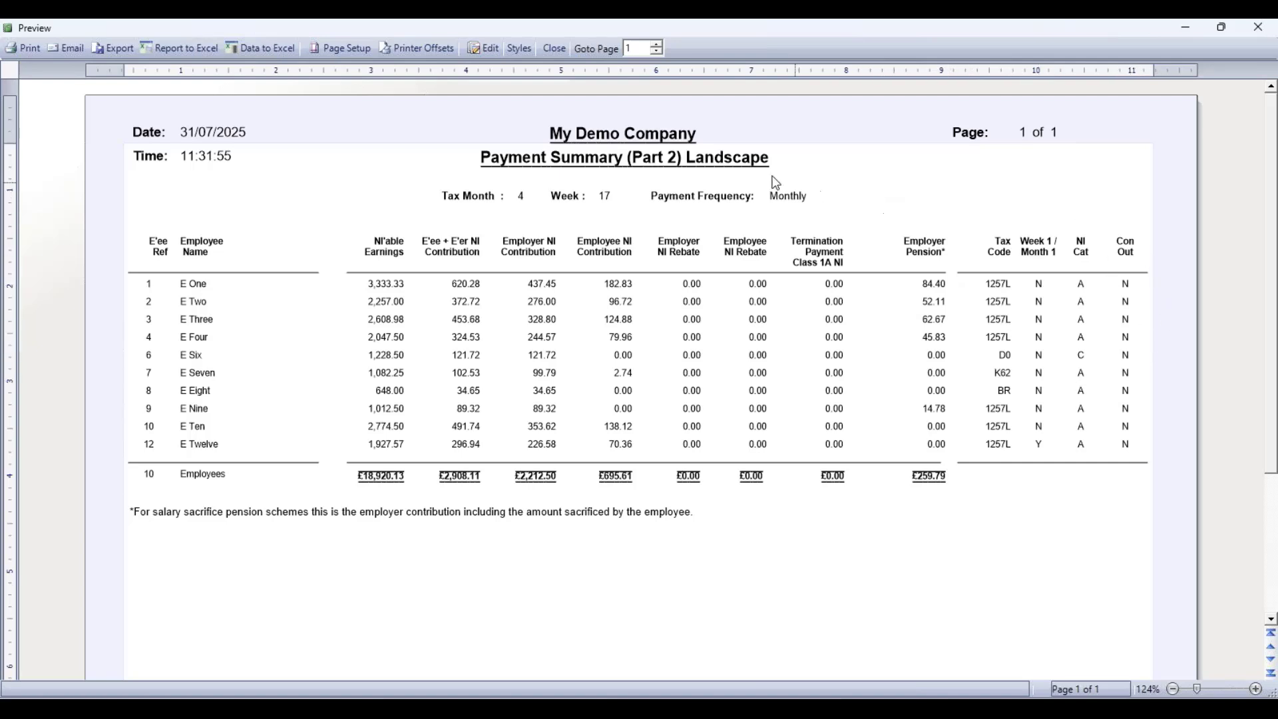
click(554, 49)
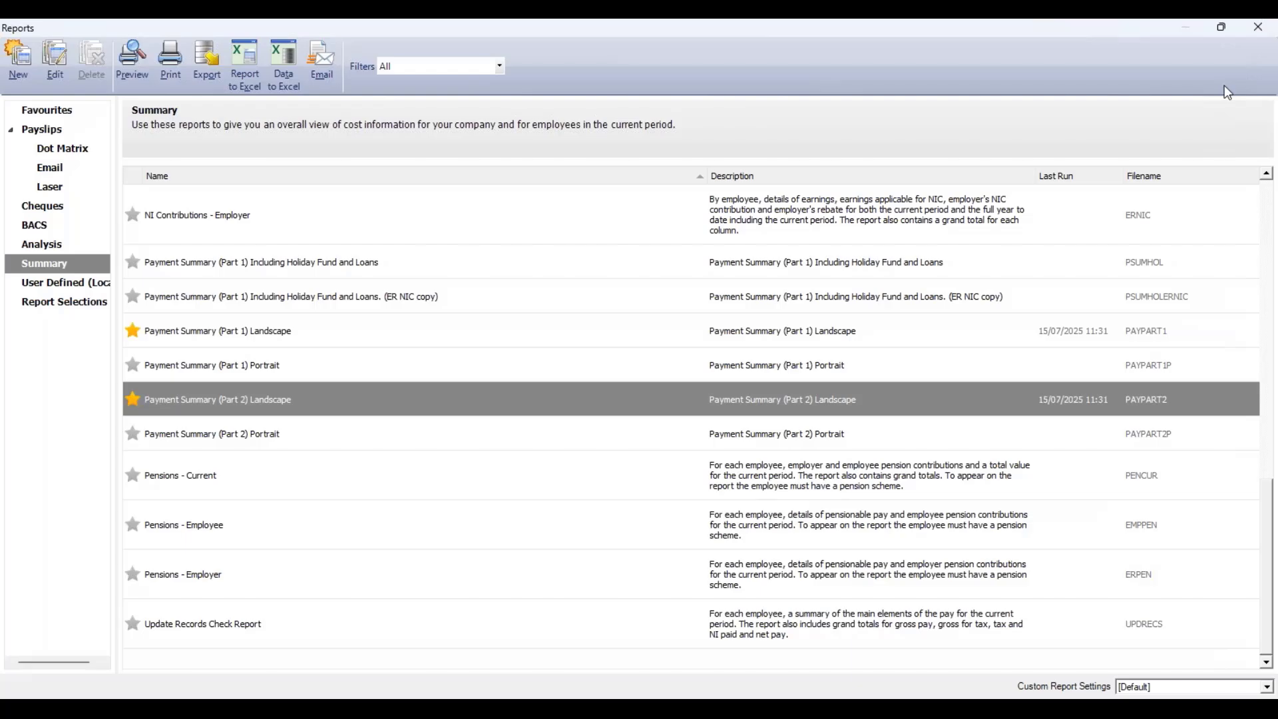
click(1257, 28)
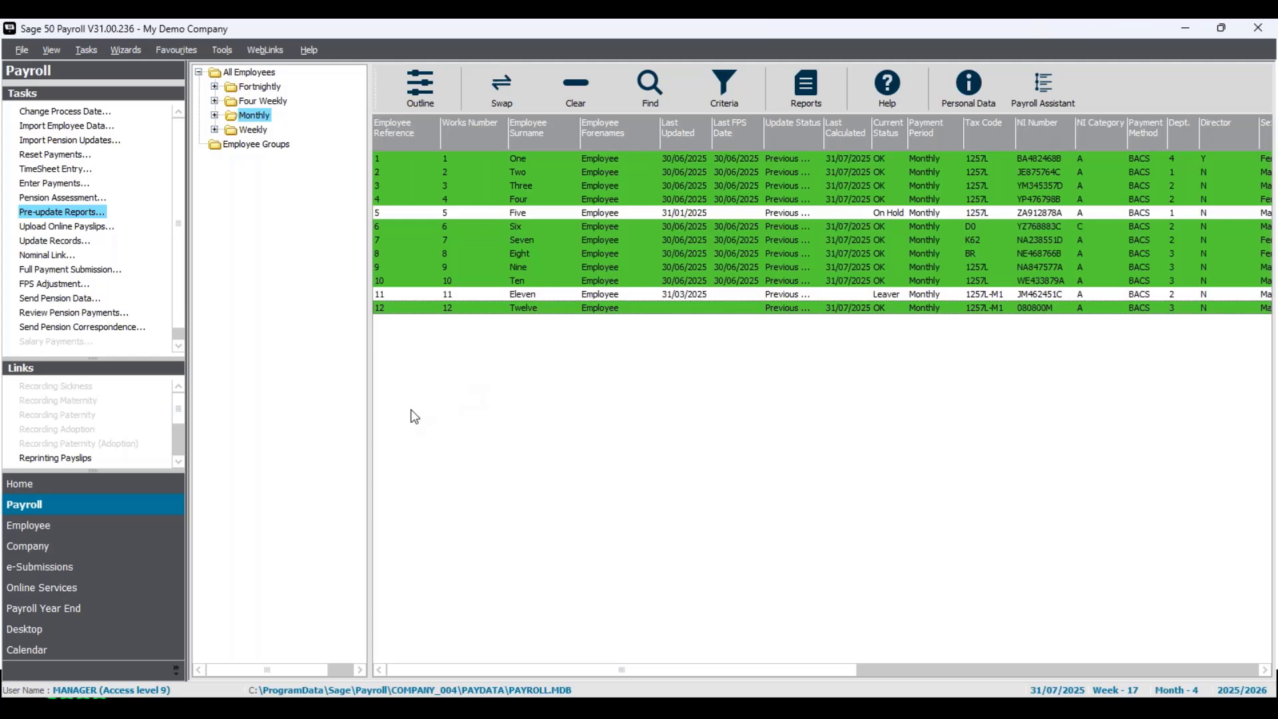
- Upload the online payslips scheduled to publish on 29/07/2025 and close the confirmation
click(63, 228)
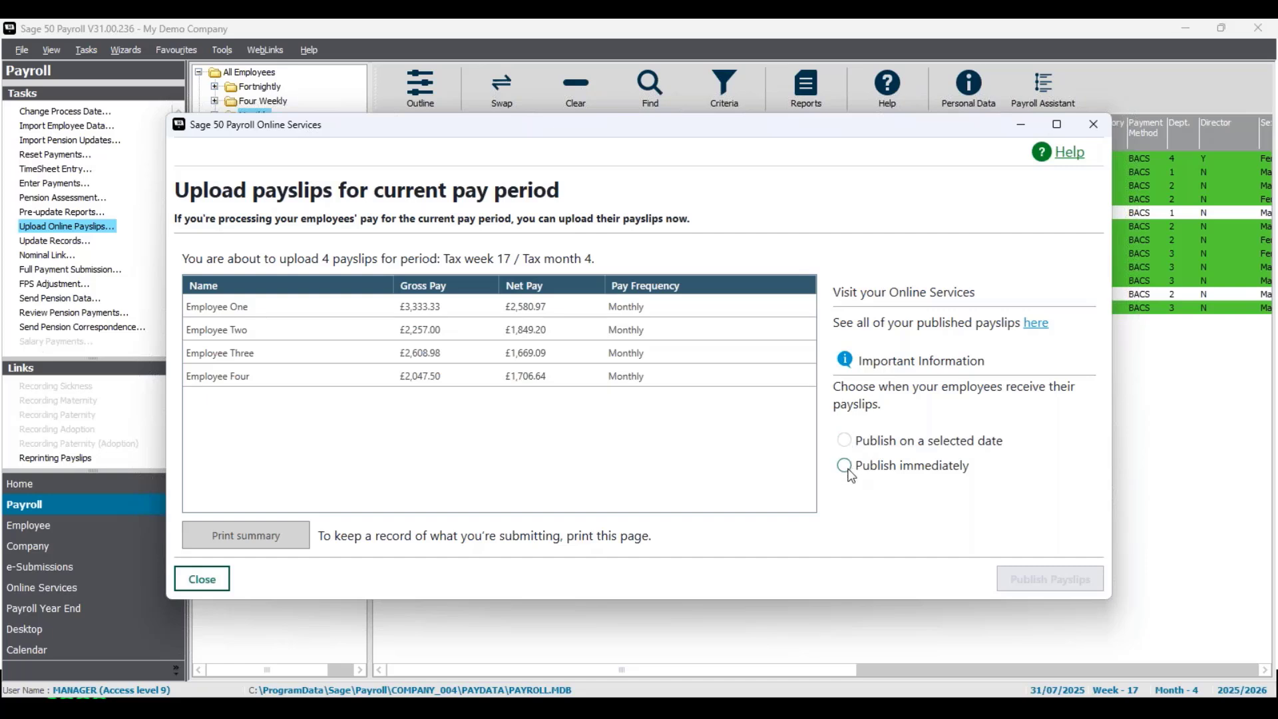
click(850, 445)
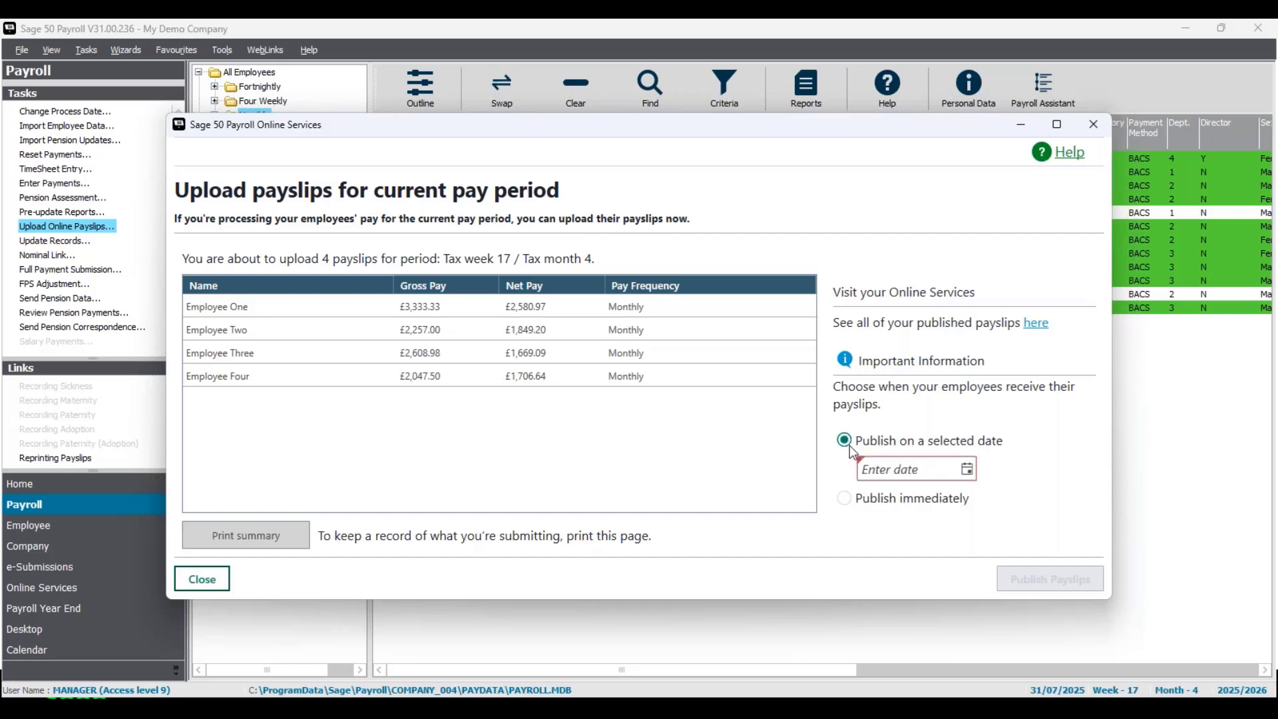
click(967, 469)
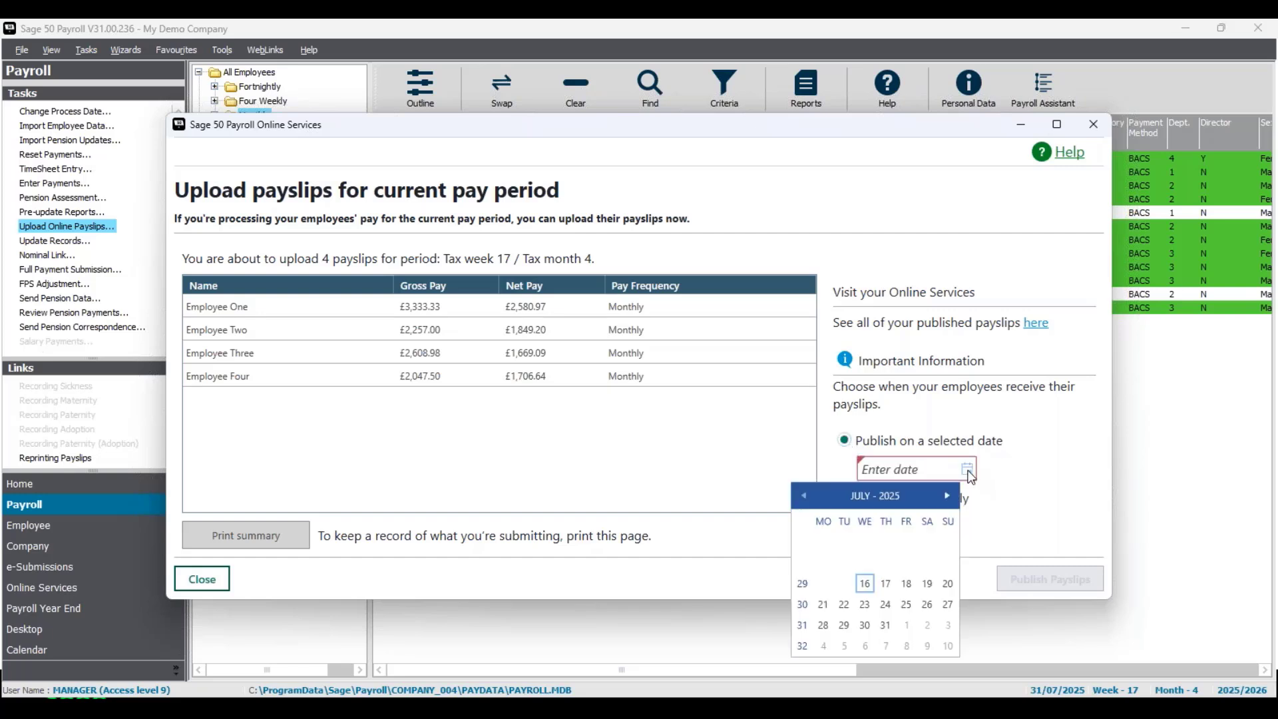
click(844, 626)
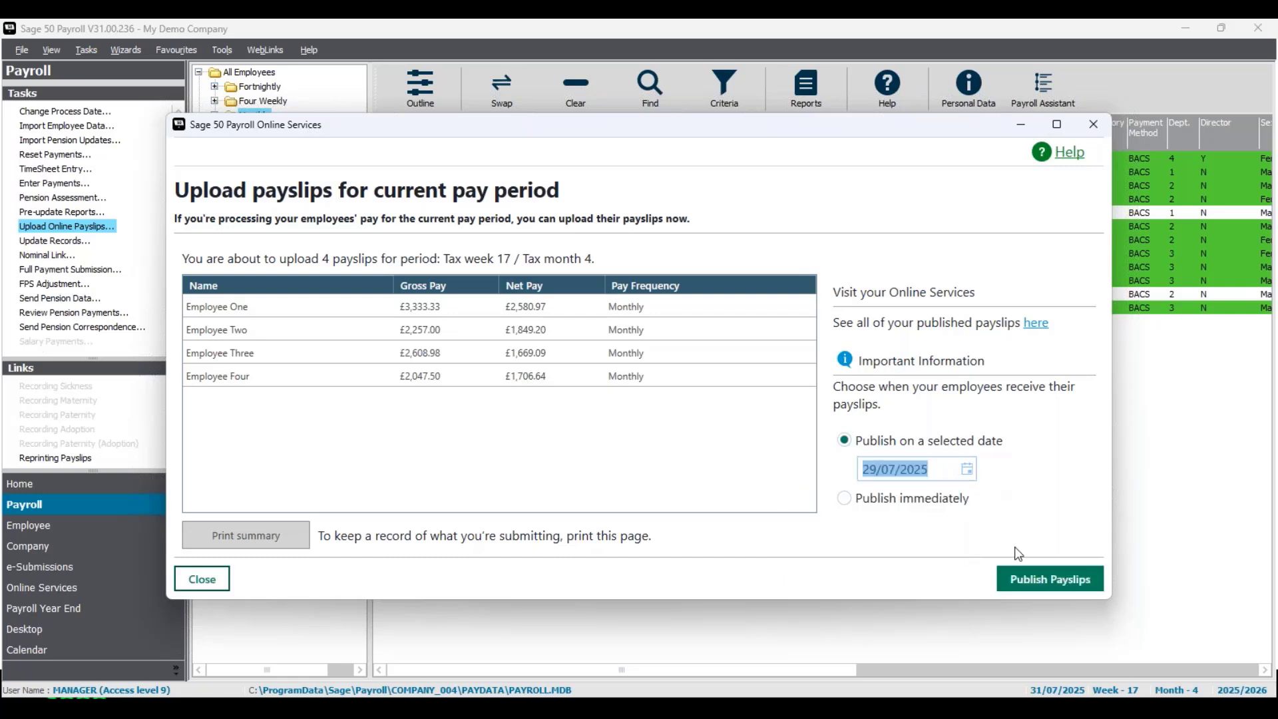
click(1044, 584)
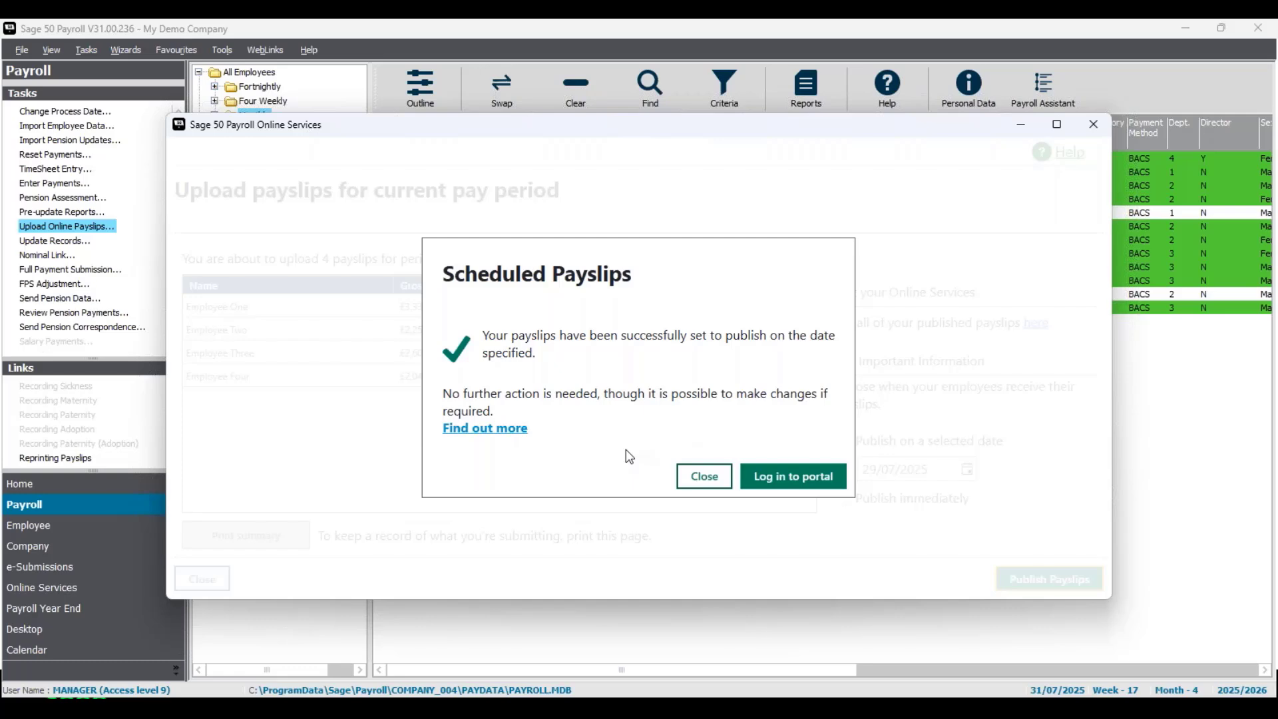
click(707, 477)
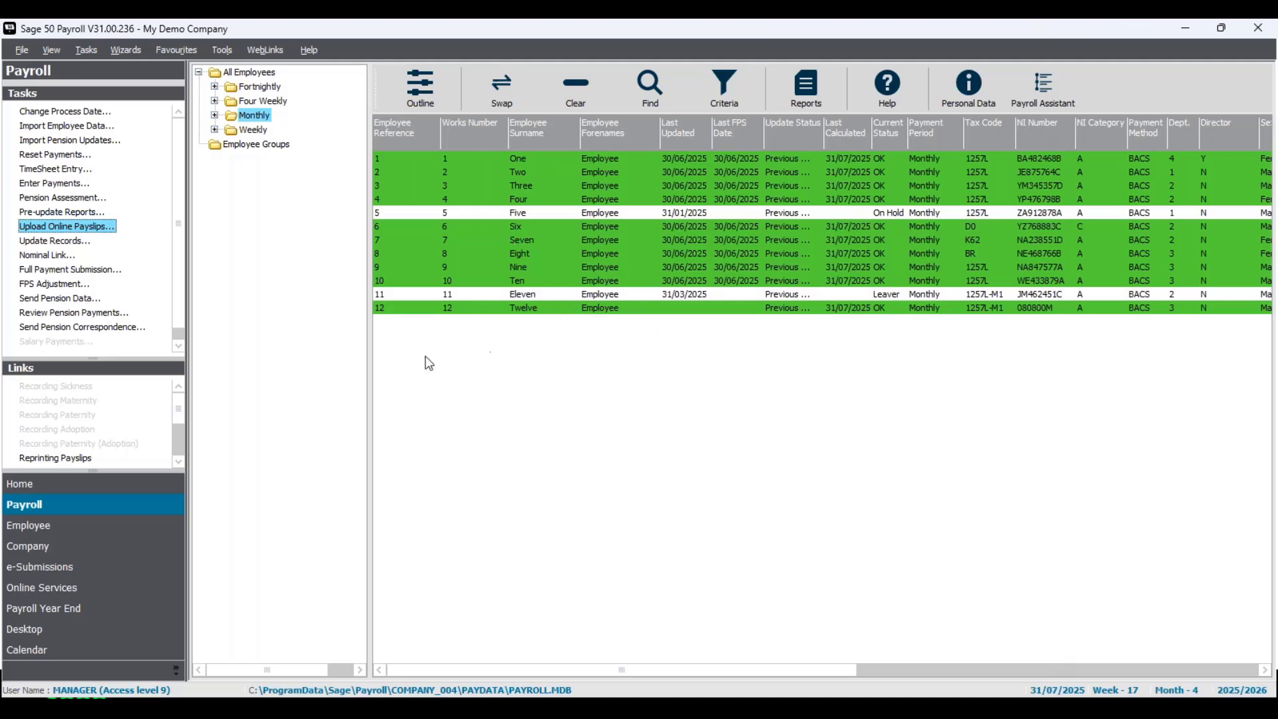
- Run the Update Records wizard for all selected monthly employees, confirming the pre-update warning and finishing the wizard
click(56, 243)
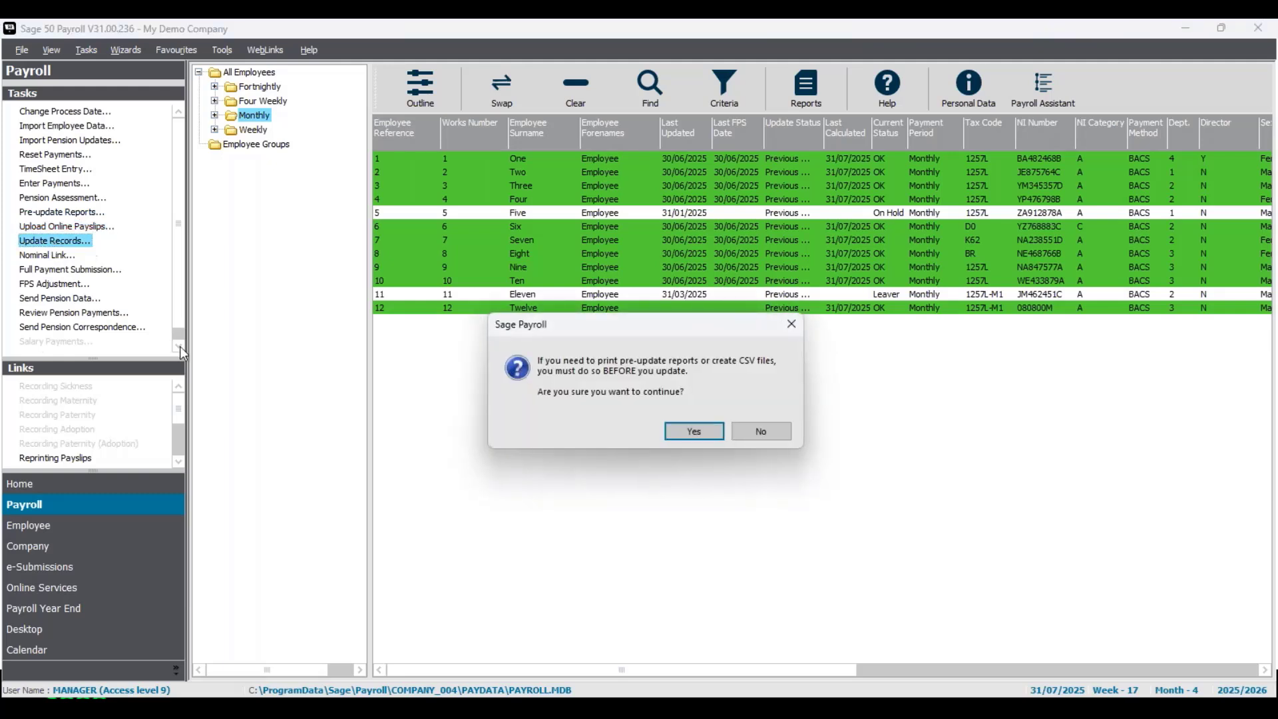
click(694, 431)
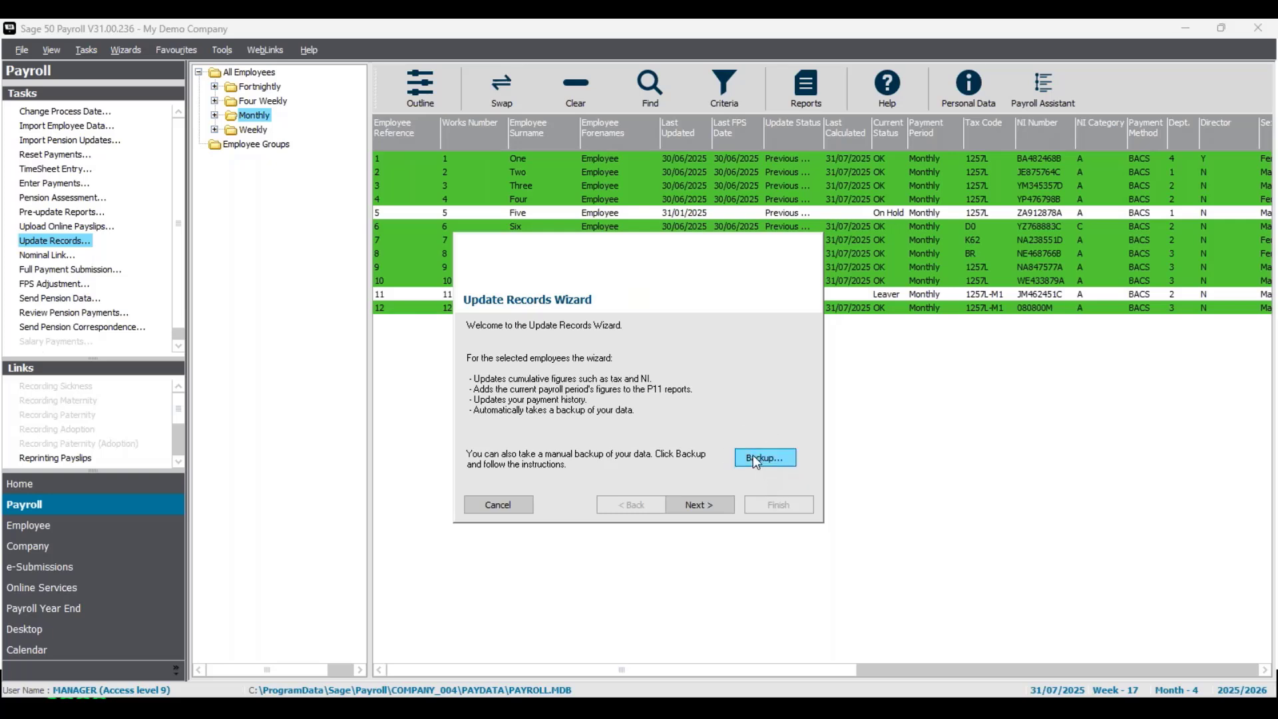
click(700, 504)
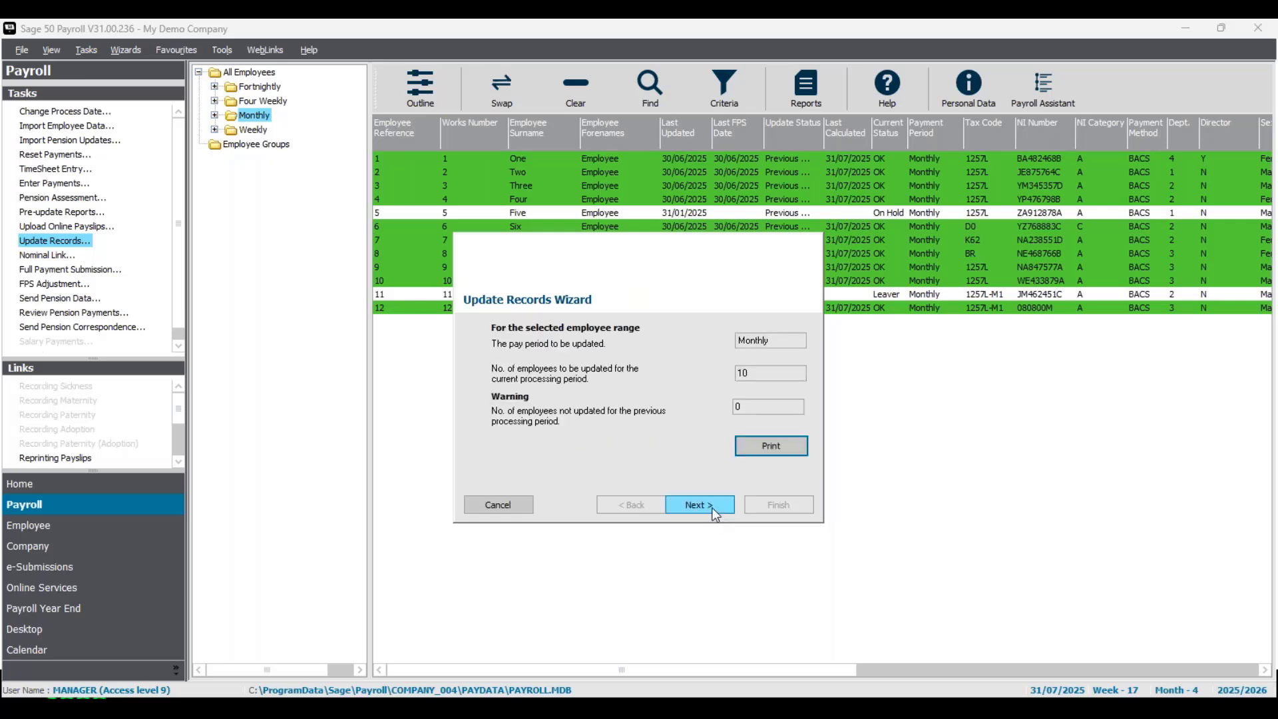
click(712, 506)
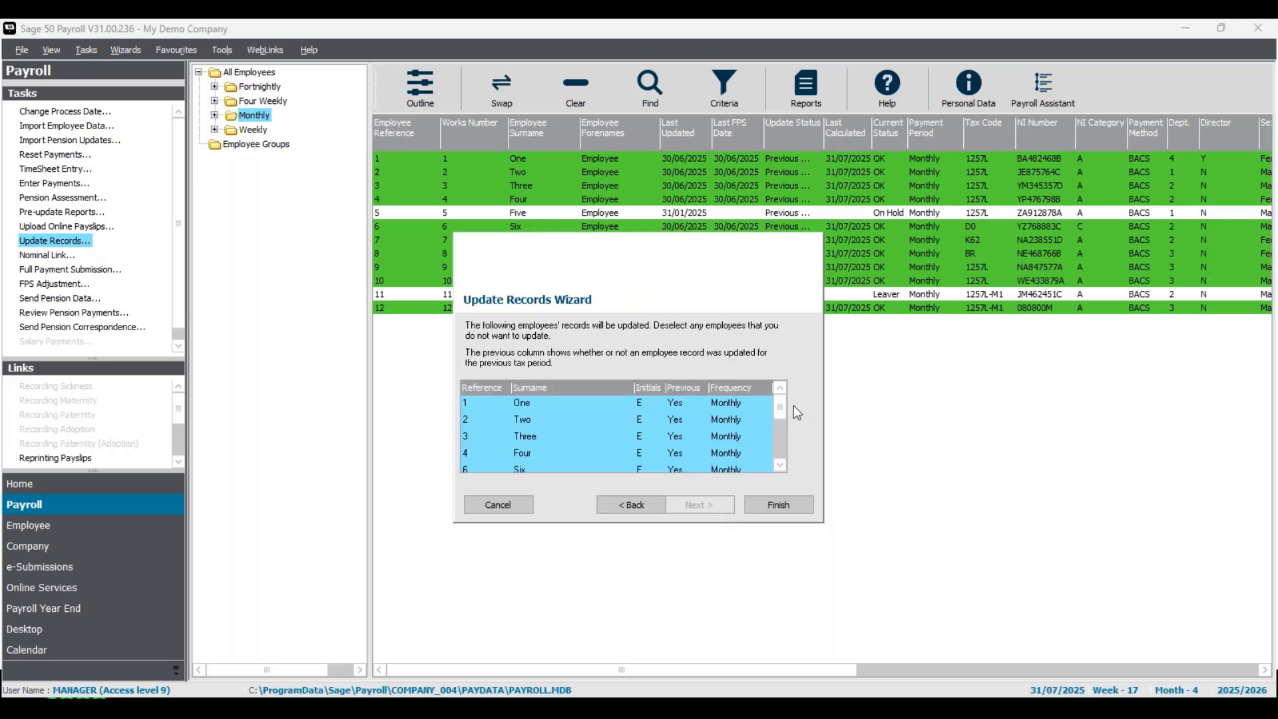
drag(786, 426, 777, 466)
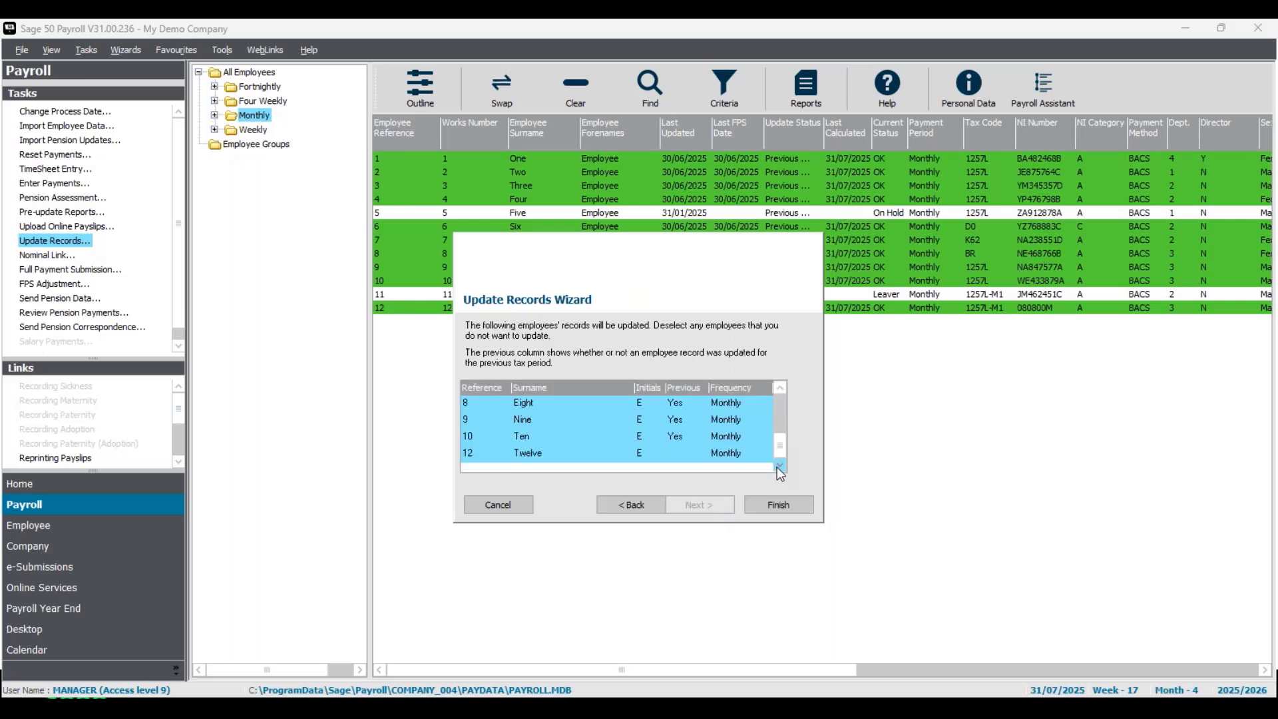
click(779, 506)
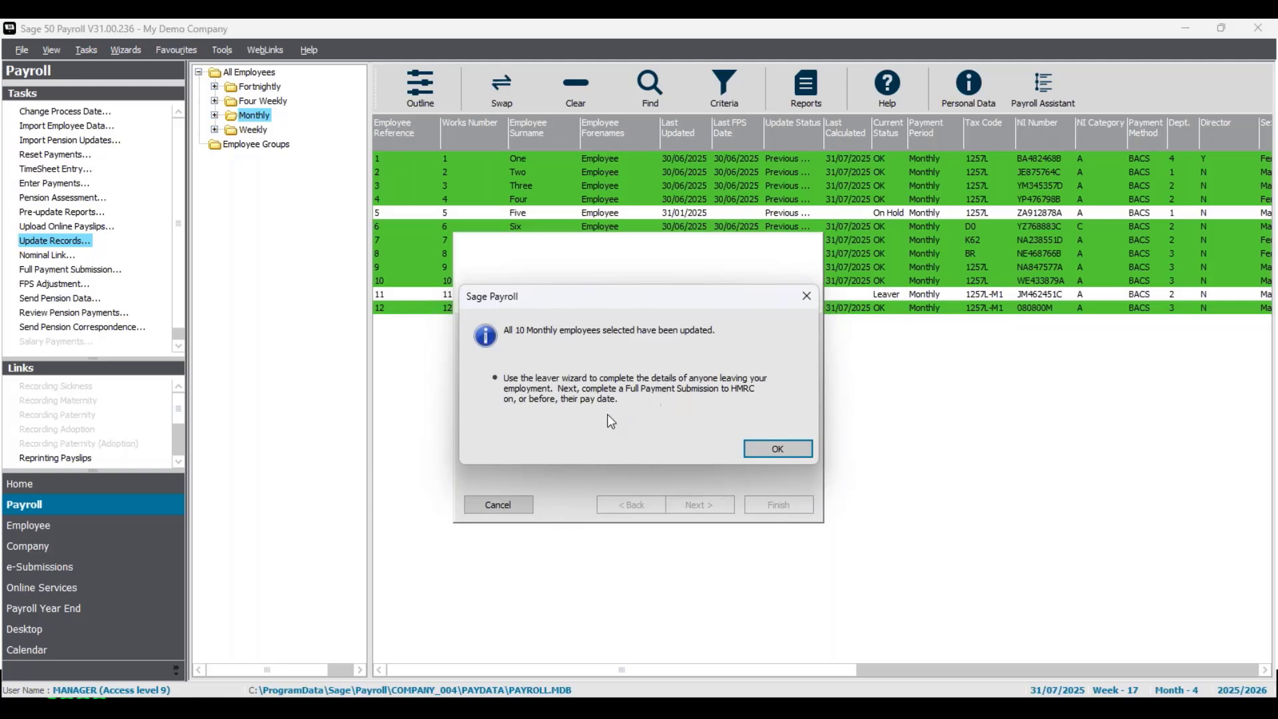
click(774, 446)
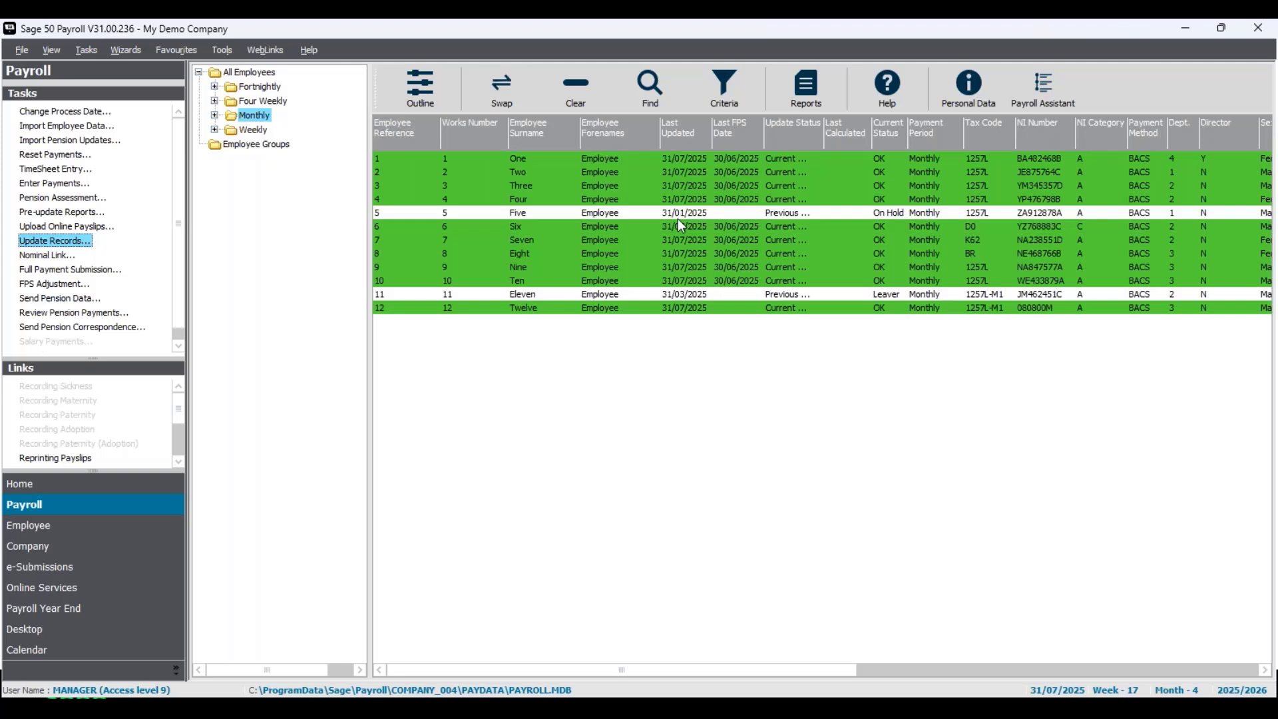
- Open employee 1's record and review the payment history on the History tab, then close the record
right_click(689, 164)
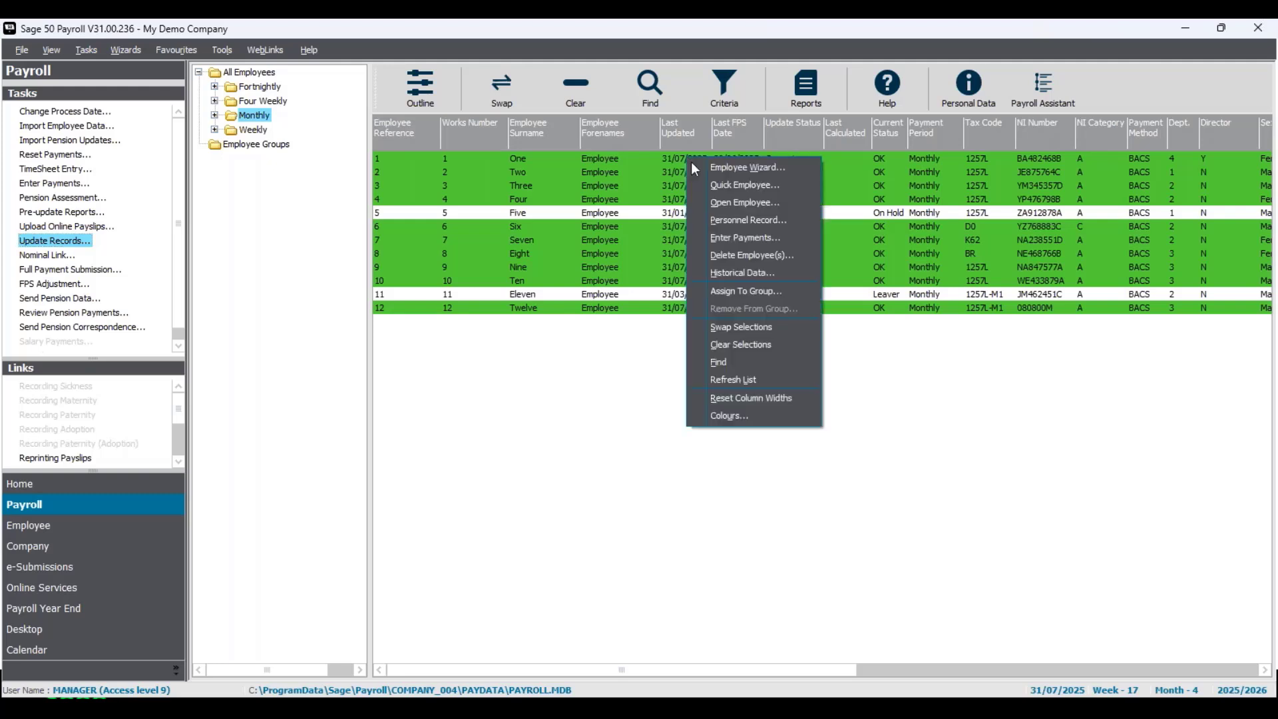
click(737, 203)
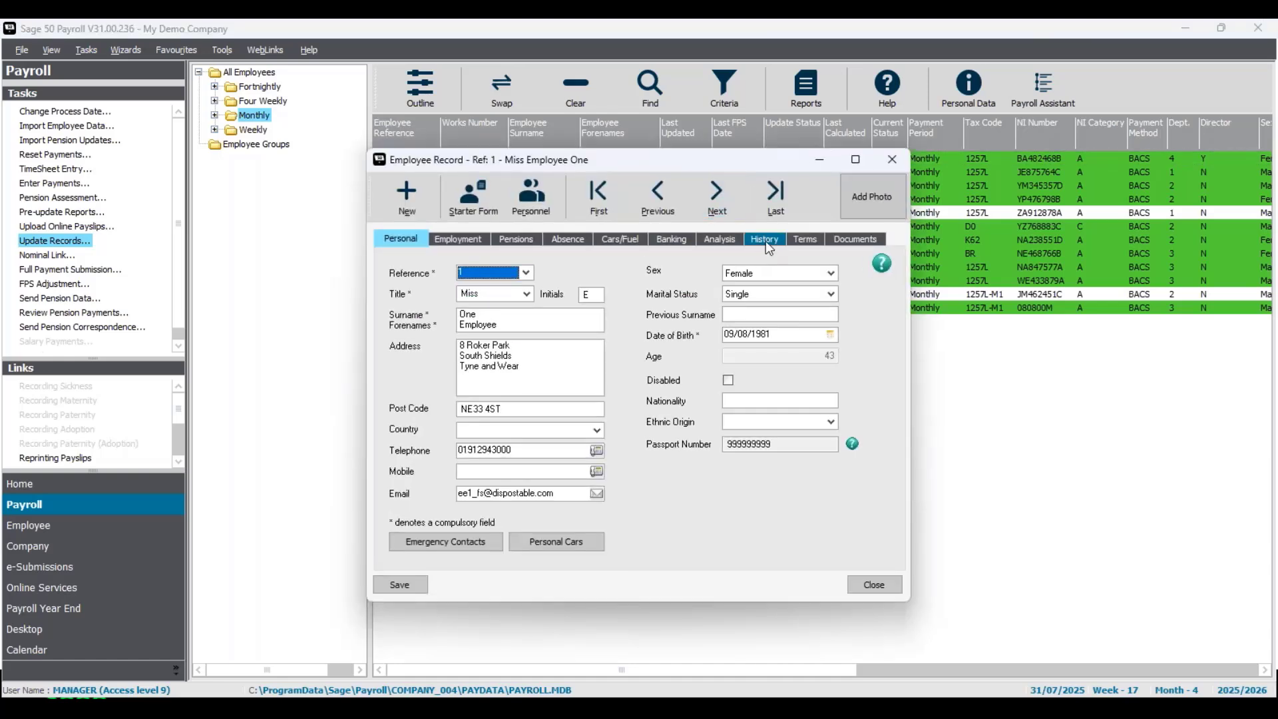
click(767, 242)
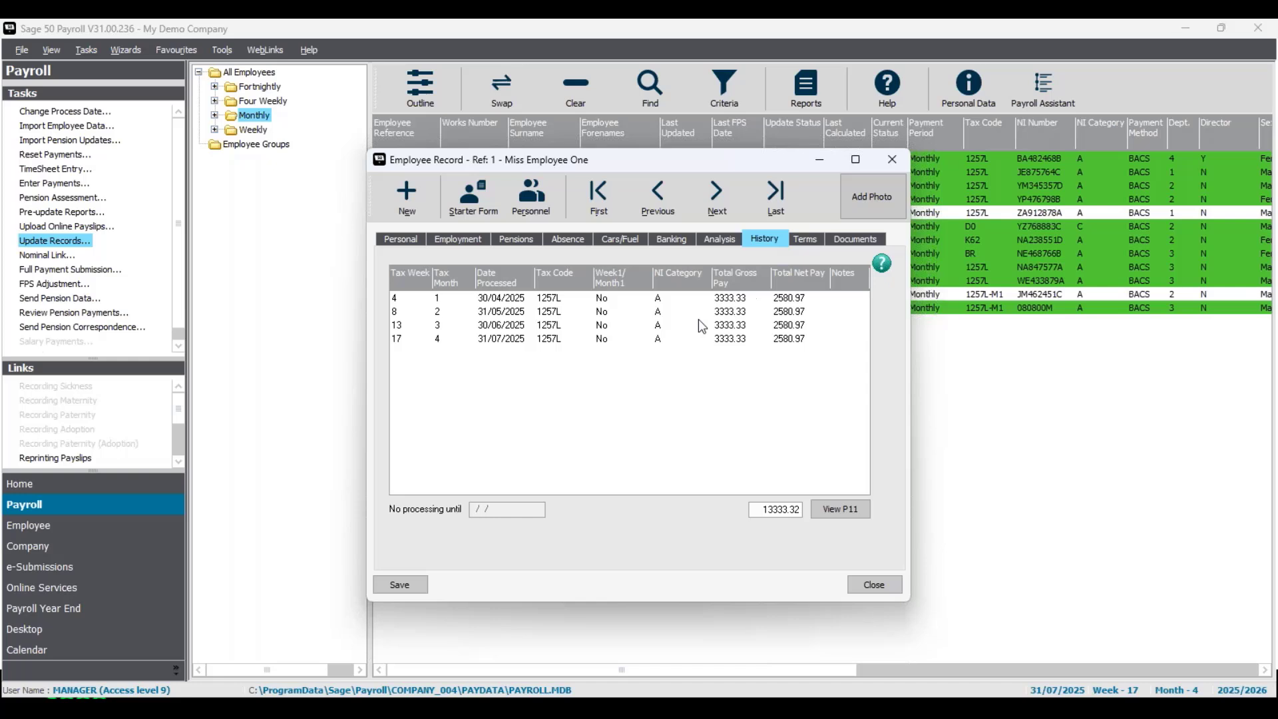
click(590, 338)
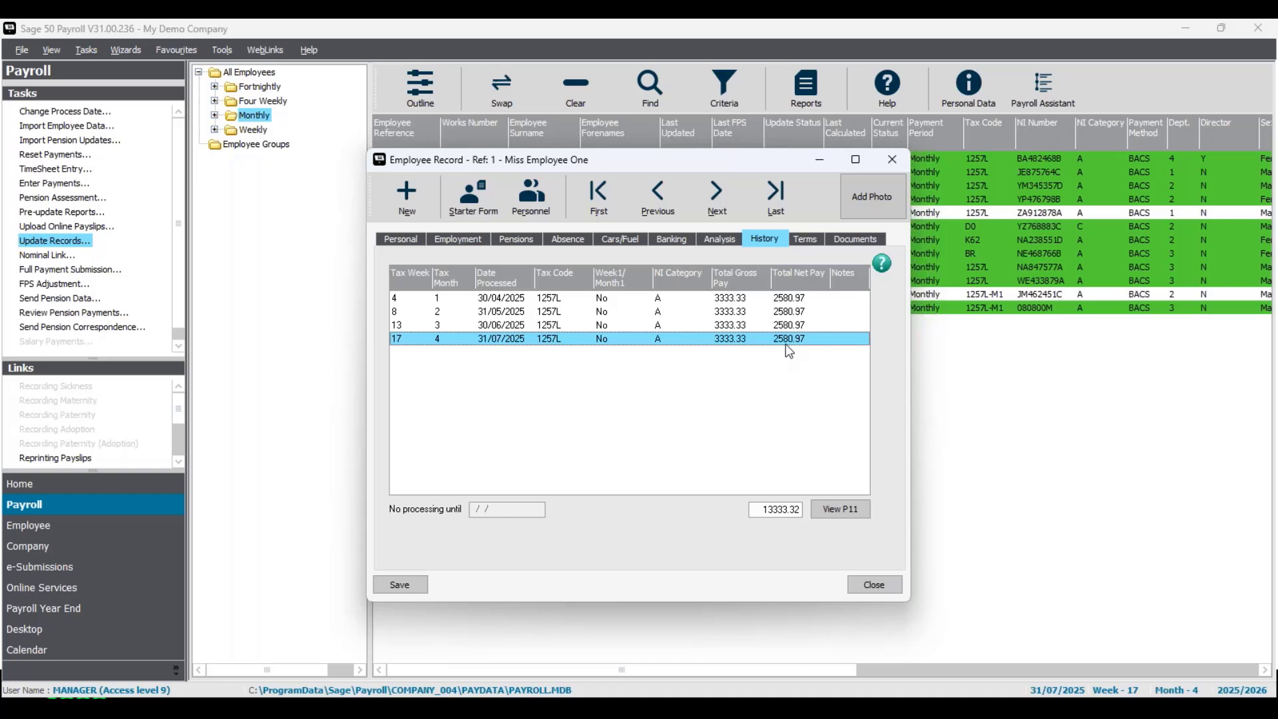
click(895, 159)
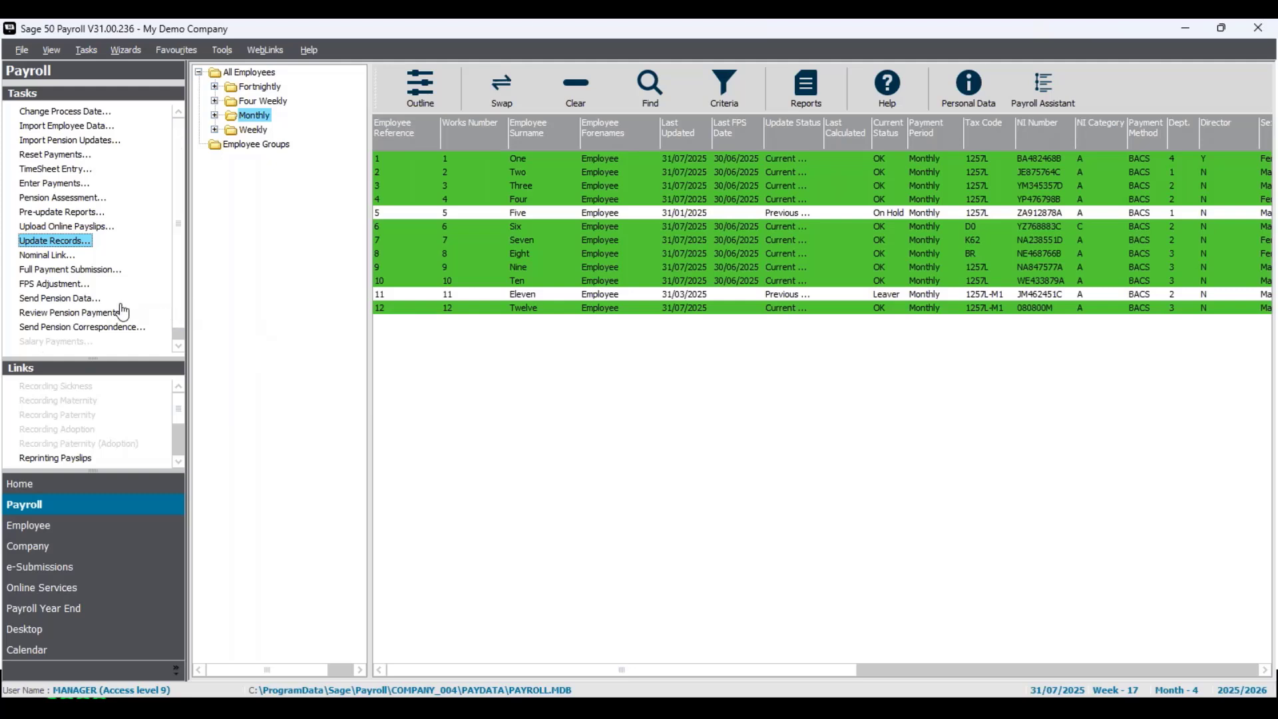
- Start a Full Payment Submission excluding the on-hold Employee Five, continuing past the notice and the gateway credentials check
click(71, 270)
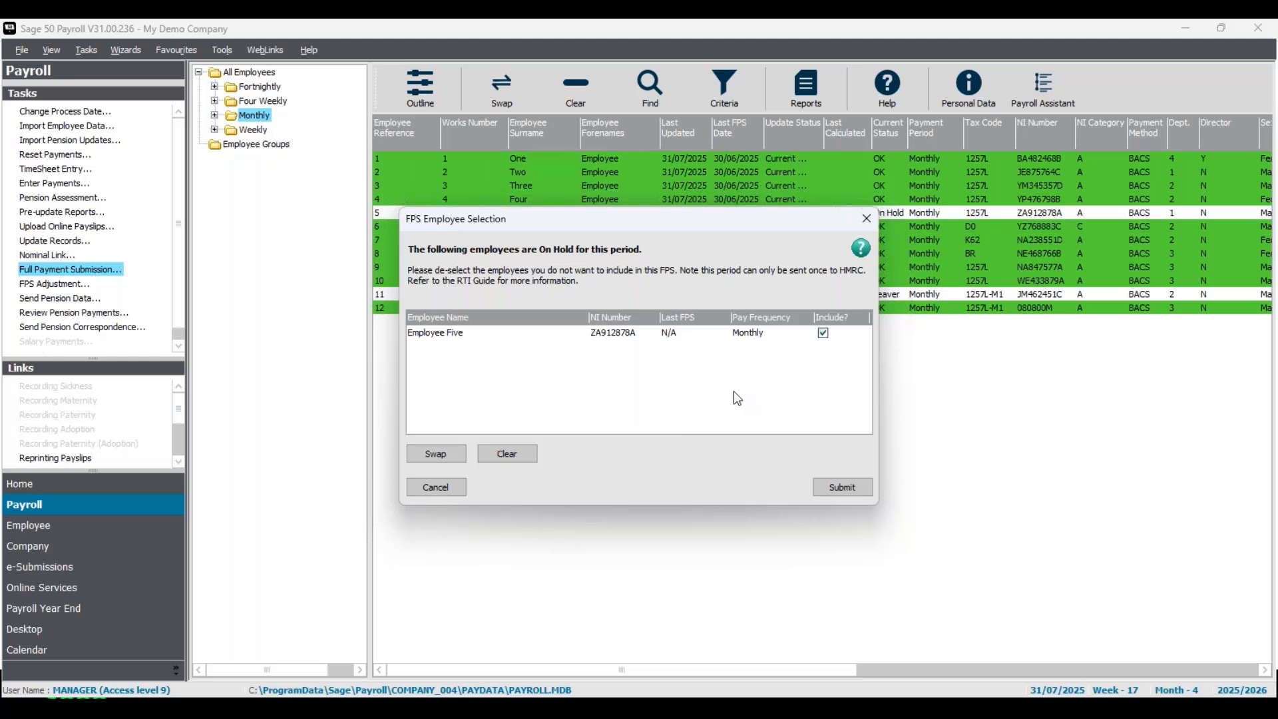
click(823, 335)
click(841, 487)
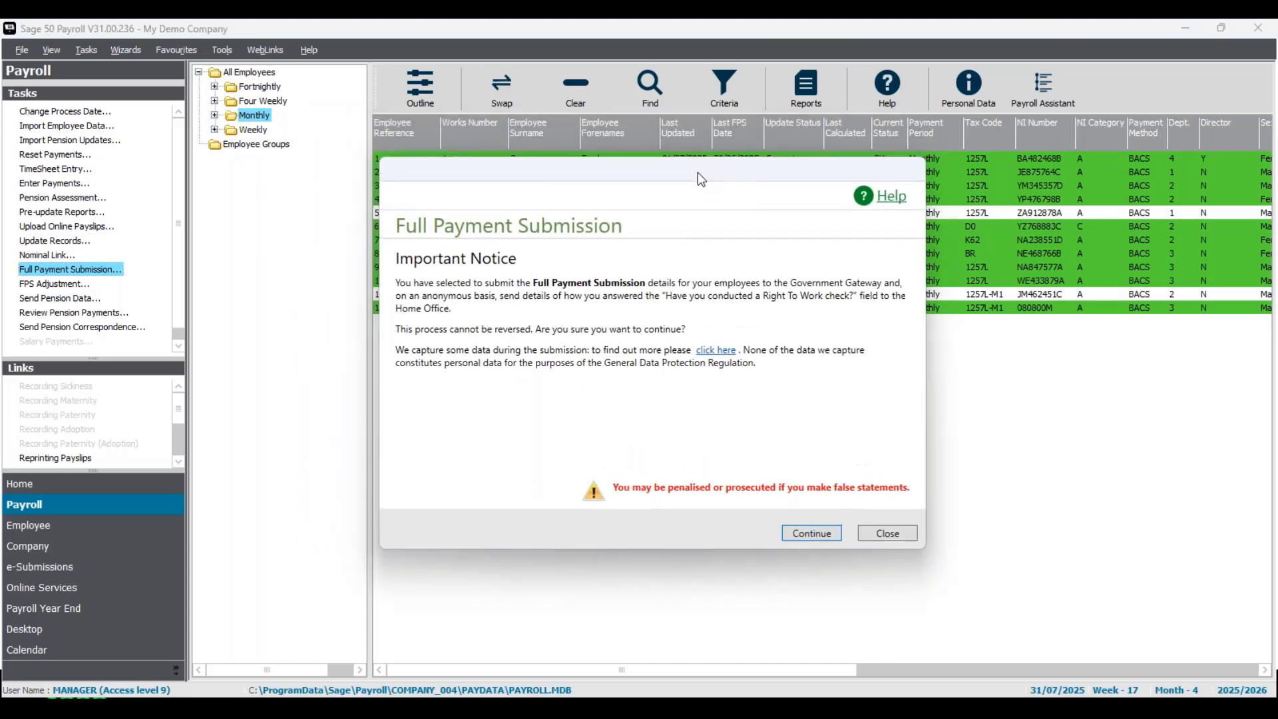
click(818, 533)
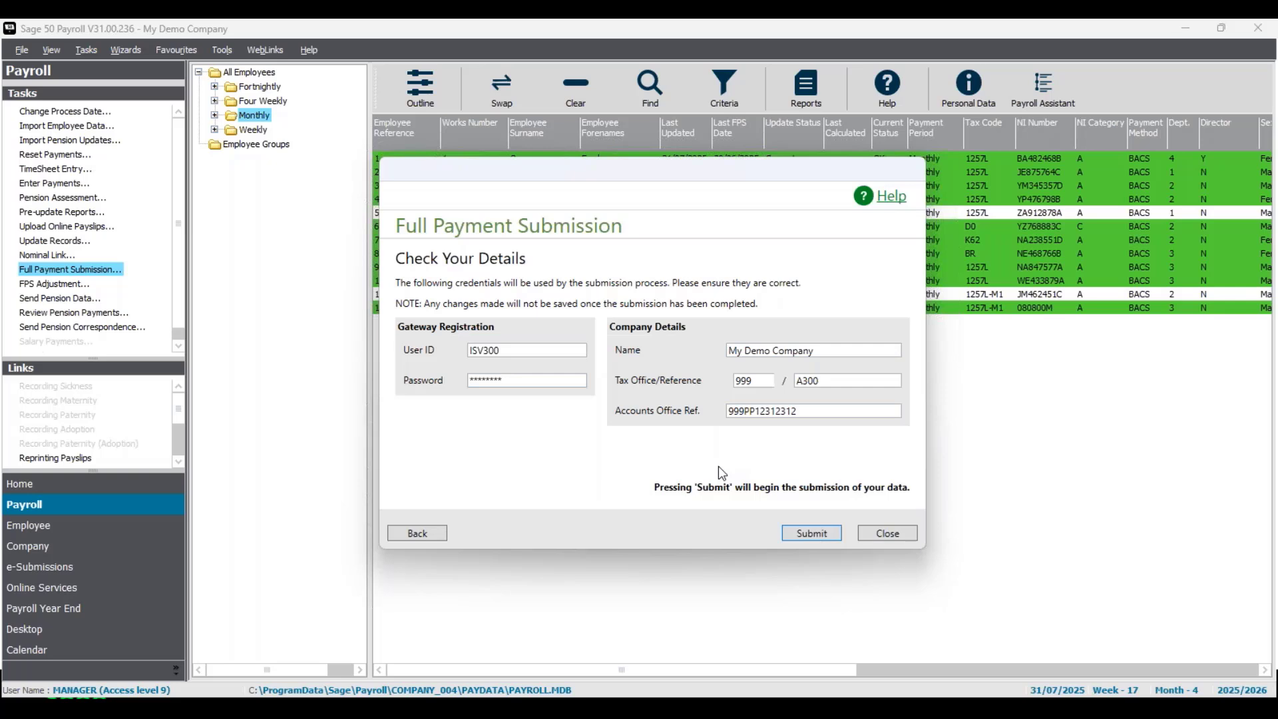
click(820, 533)
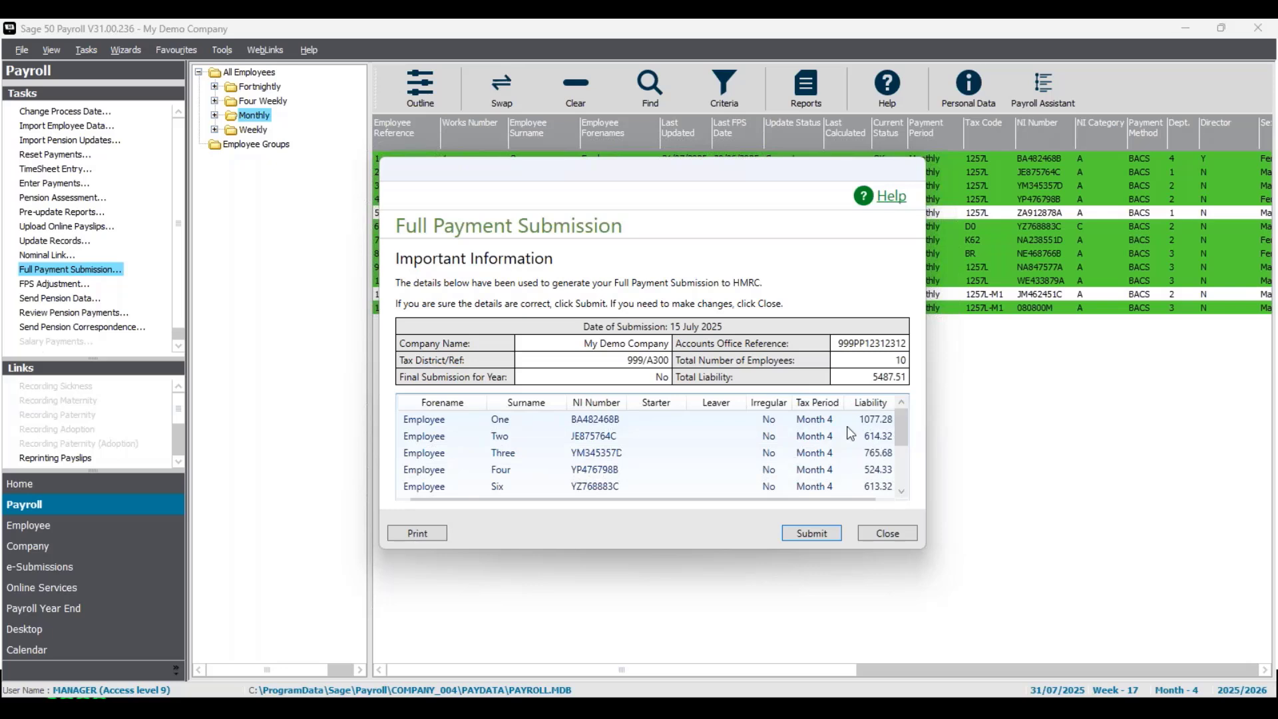
- Review the employee liabilities in the submission summary and submit the Full Payment Submission to HMRC
drag(905, 421, 890, 391)
drag(903, 443, 902, 481)
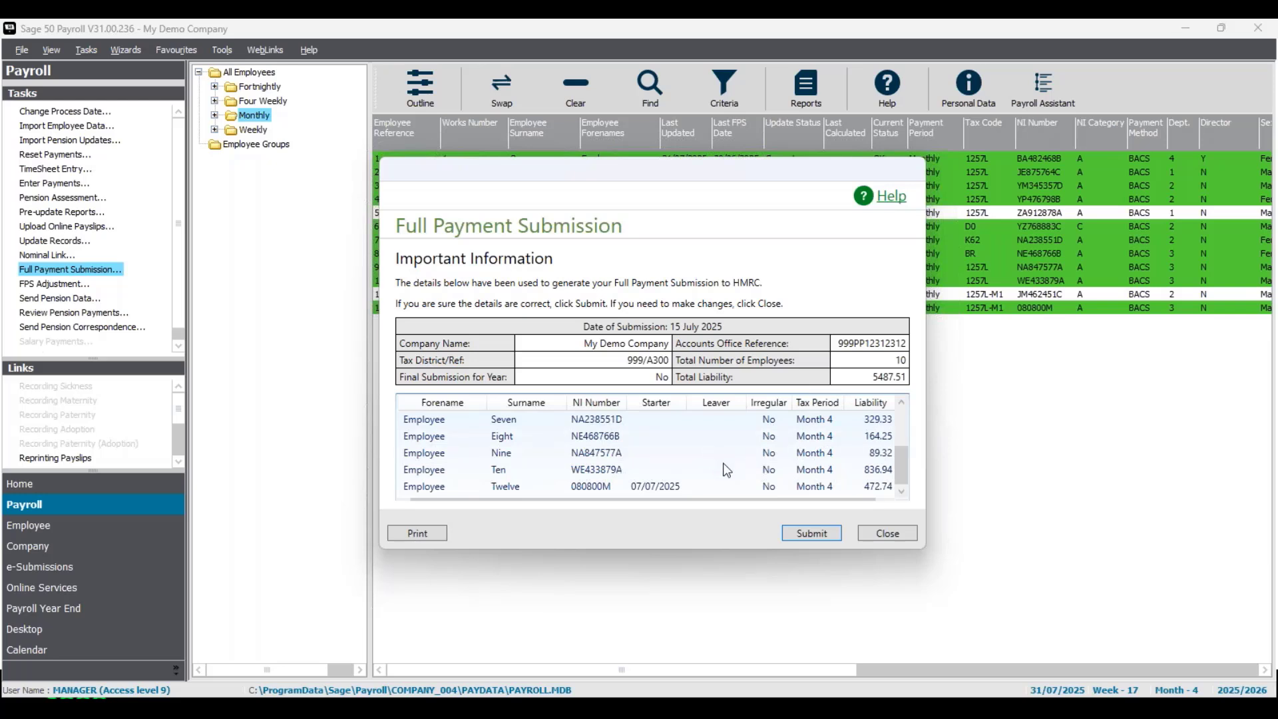
click(818, 535)
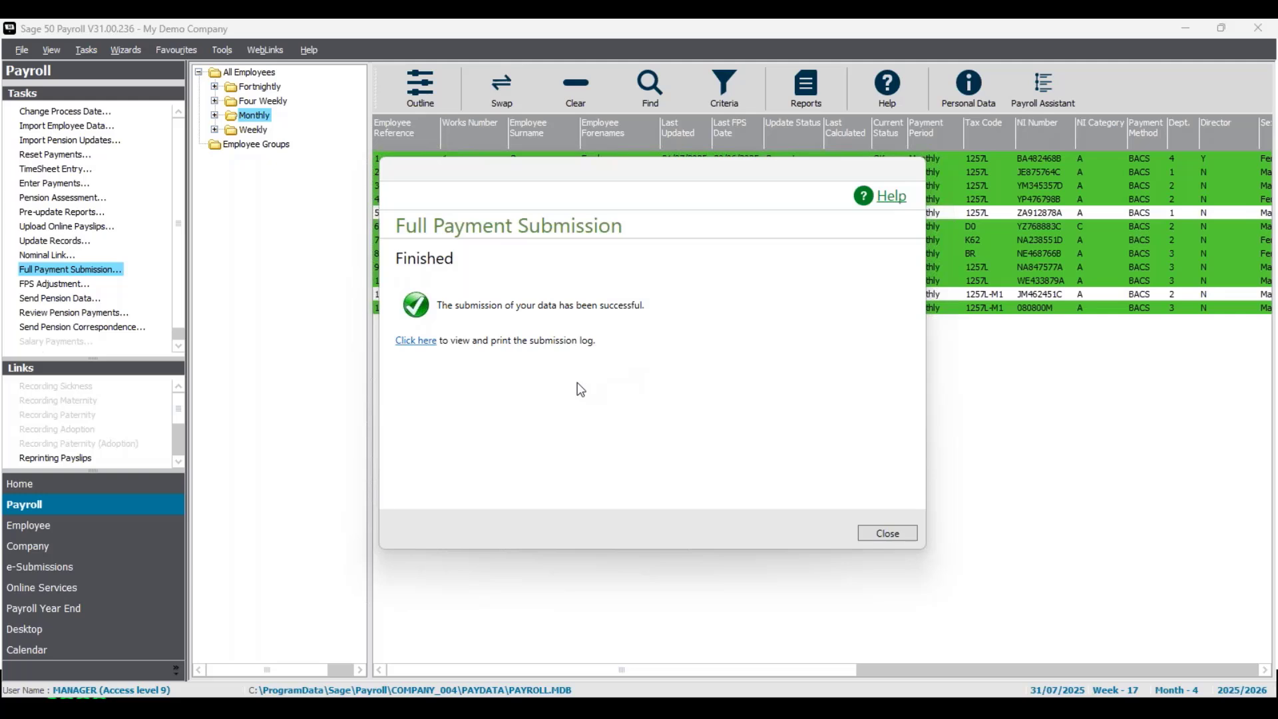
- Open the submission log, go back and close the Full Payment Submission window
click(416, 341)
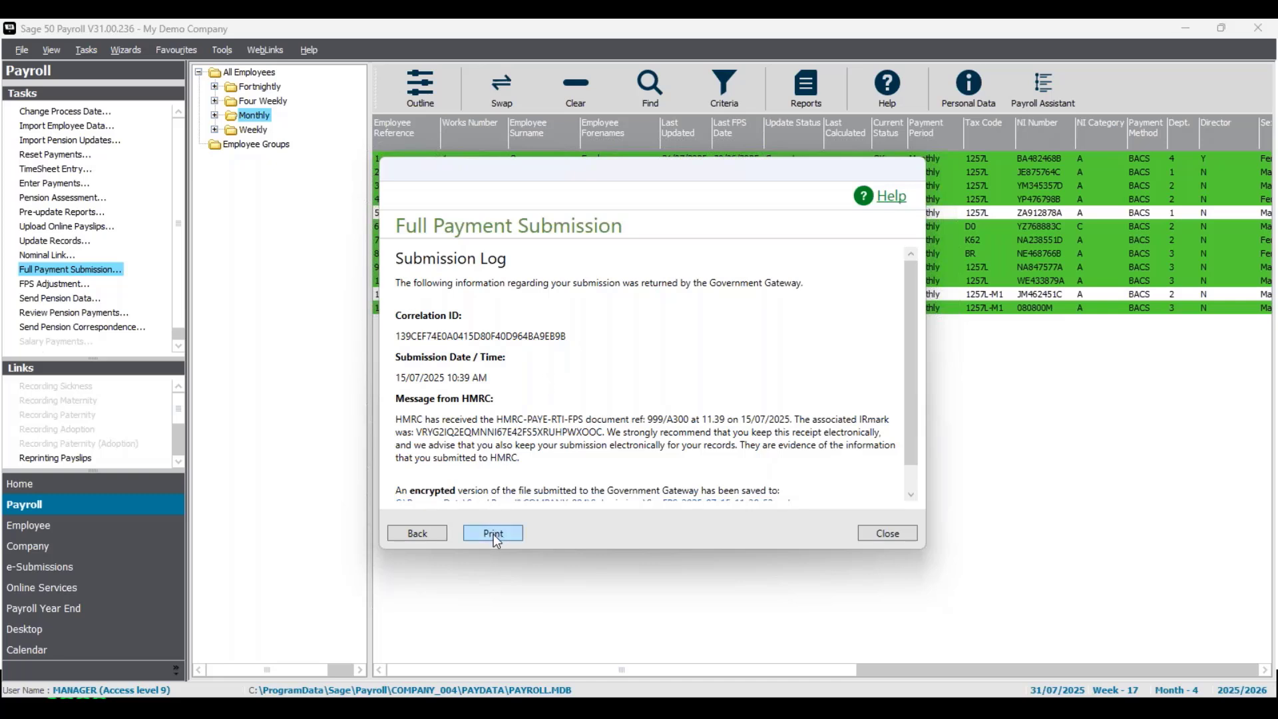
click(417, 533)
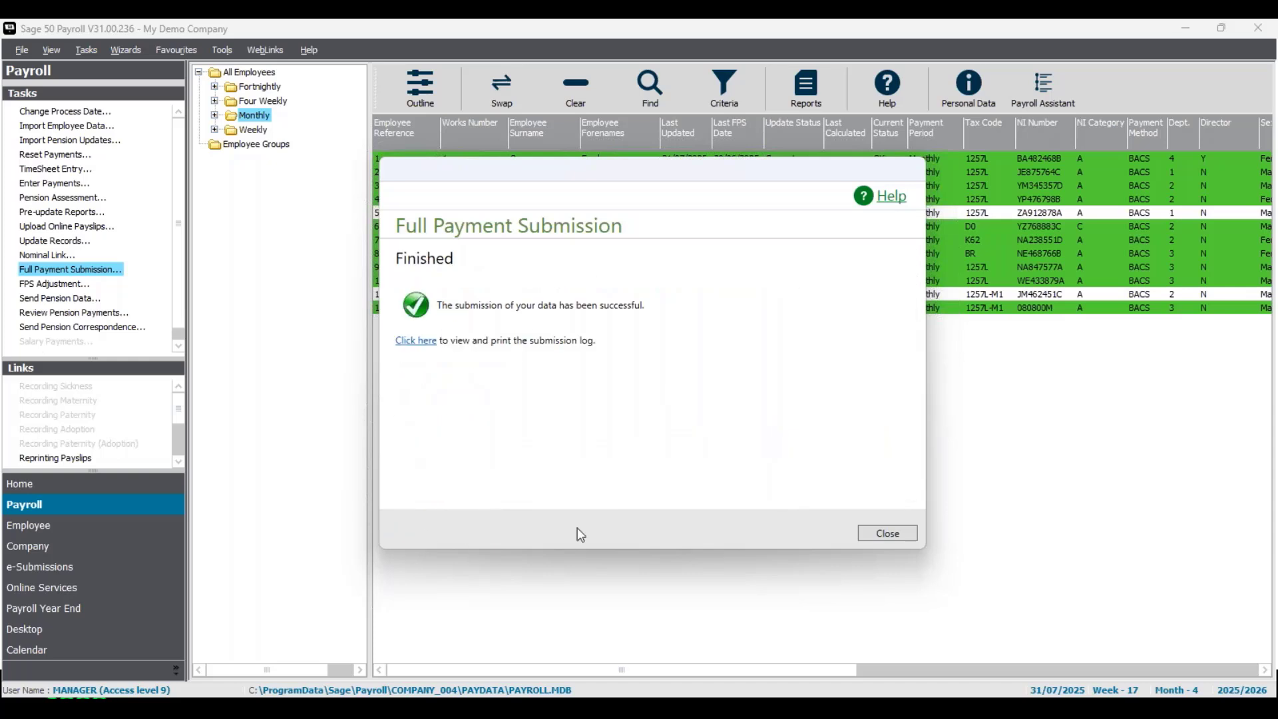
click(887, 534)
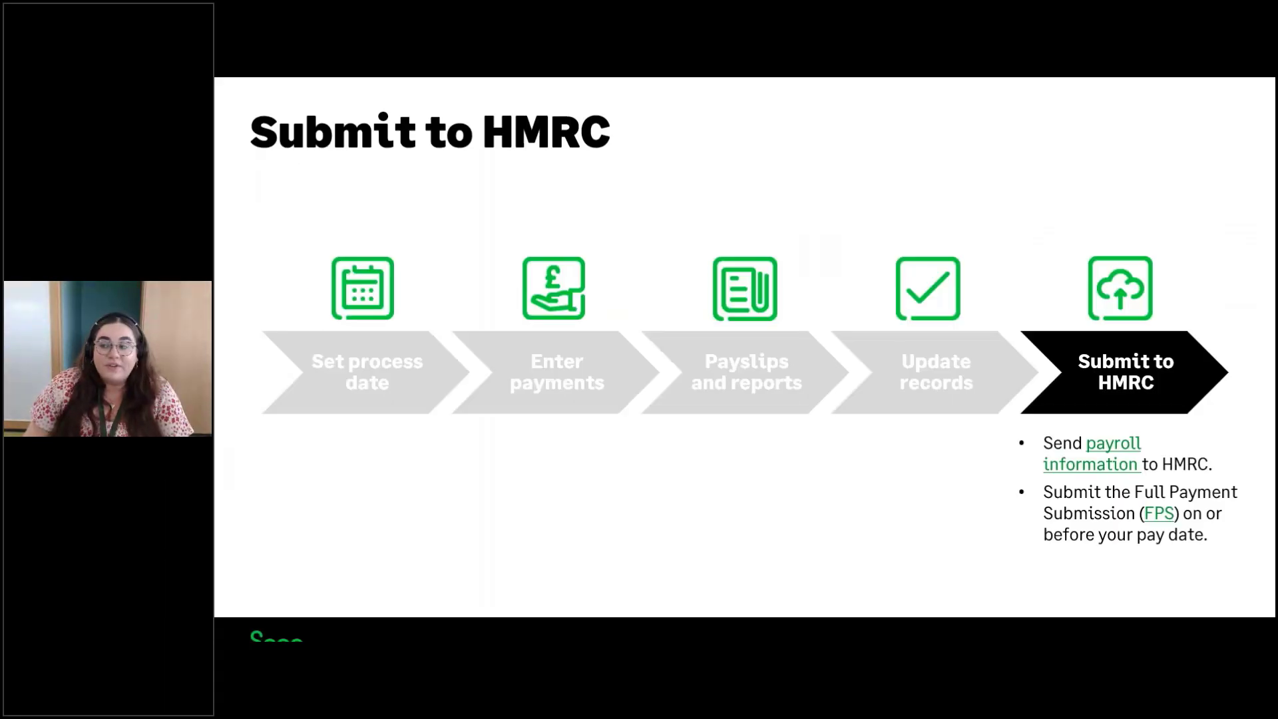
key(Left)
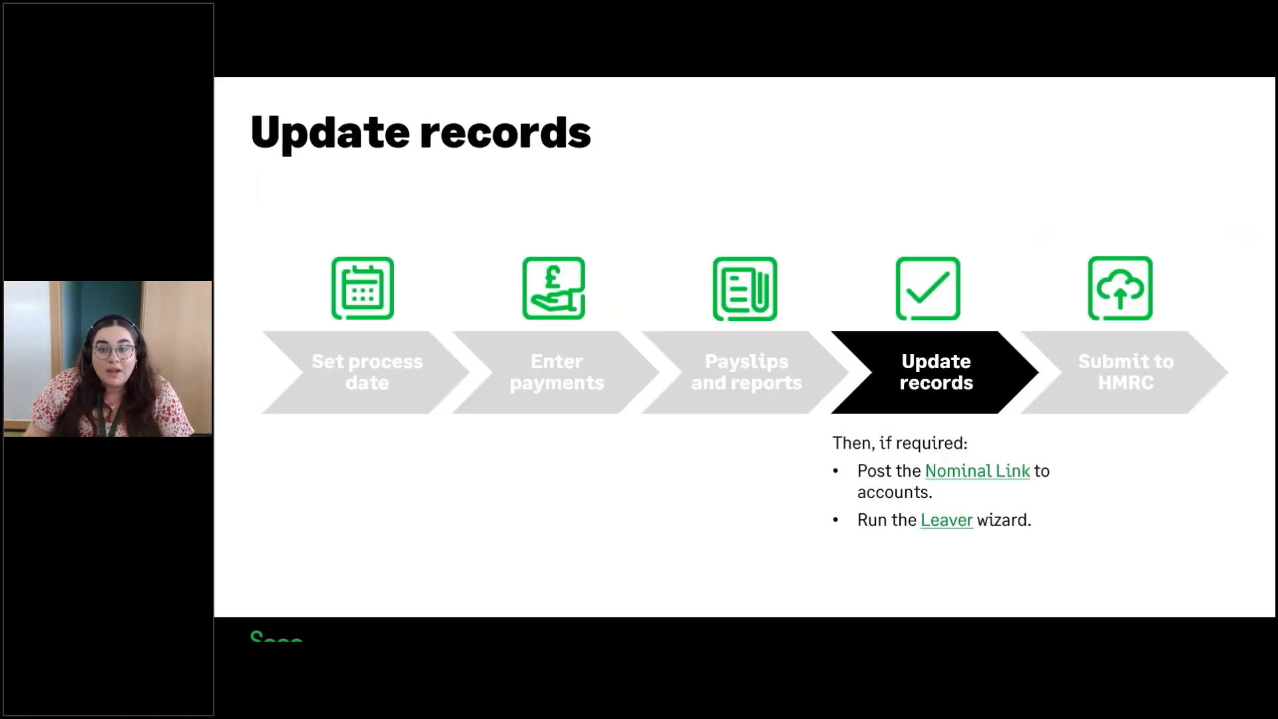